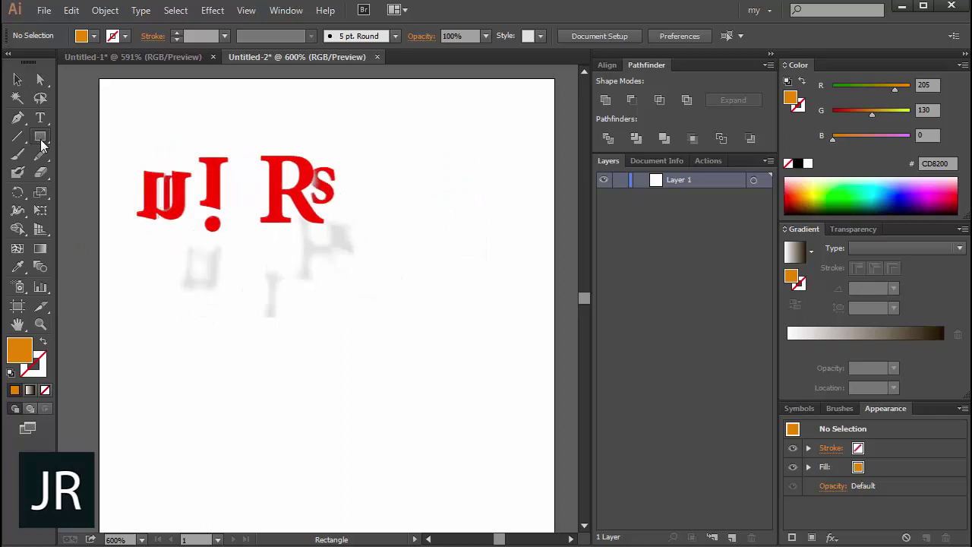
# - Choose the Ellipse Tool from the Rectangle tool flyout
pyautogui.moveTo(40, 136); pyautogui.dragTo(91, 173)
# - Draw a small circle, then a small rectangle just below it
pyautogui.moveTo(268, 195); pyautogui.dragTo(349, 275)
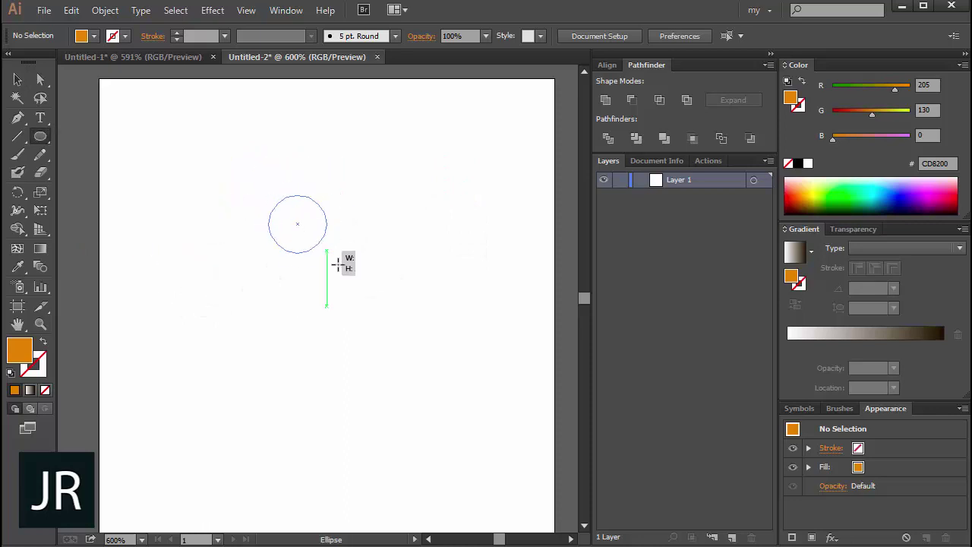
pyautogui.moveTo(40, 136); pyautogui.dragTo(74, 144)
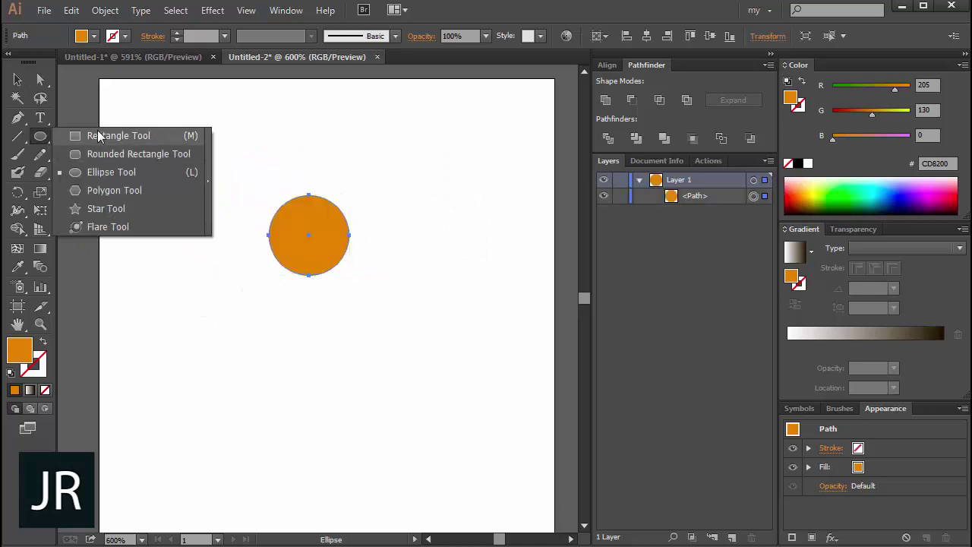
pyautogui.click(73, 140)
pyautogui.moveTo(286, 300); pyautogui.dragTo(280, 305)
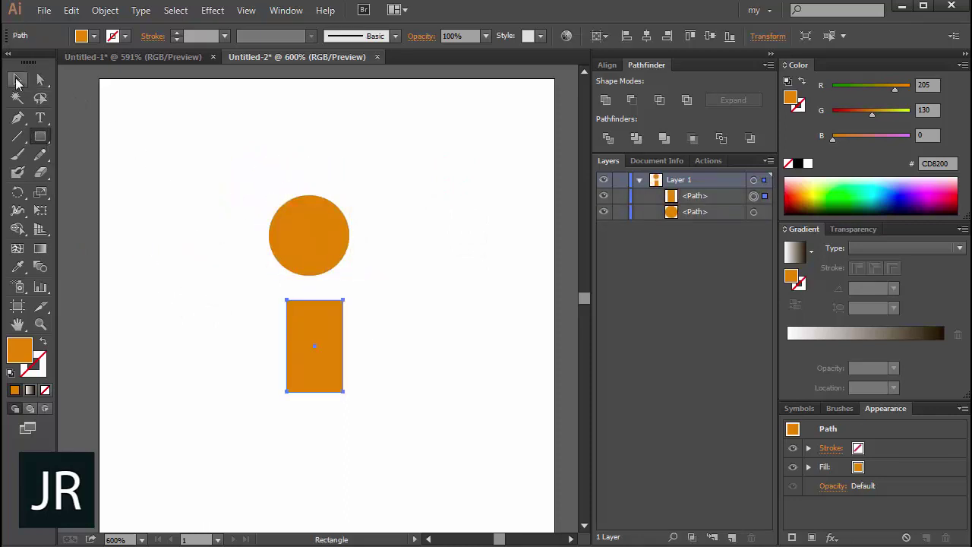
# - Horizontally center-align the circle and rectangle, then select the rectangle alone
pyautogui.click(17, 79)
pyautogui.moveTo(202, 192); pyautogui.dragTo(365, 403)
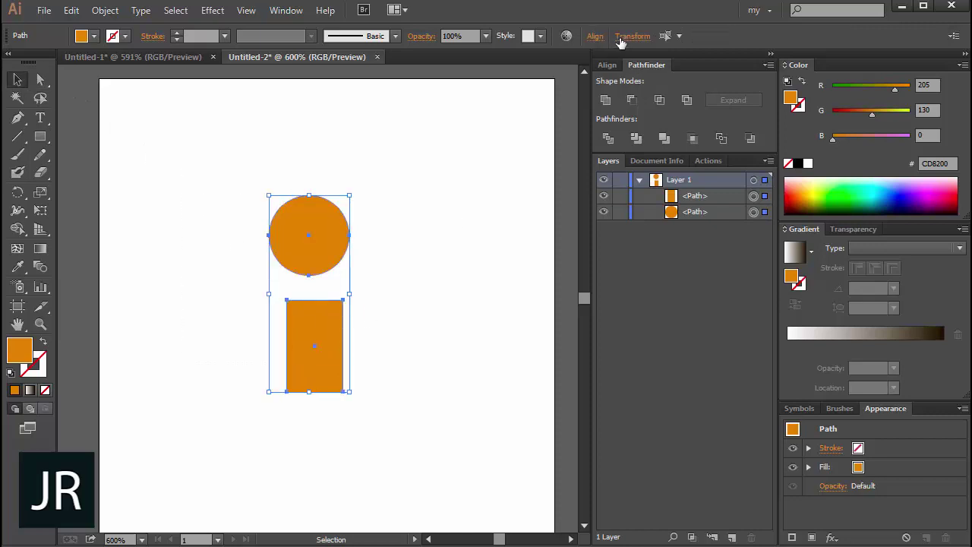
pyautogui.click(607, 65)
pyautogui.click(633, 99)
pyautogui.click(417, 289)
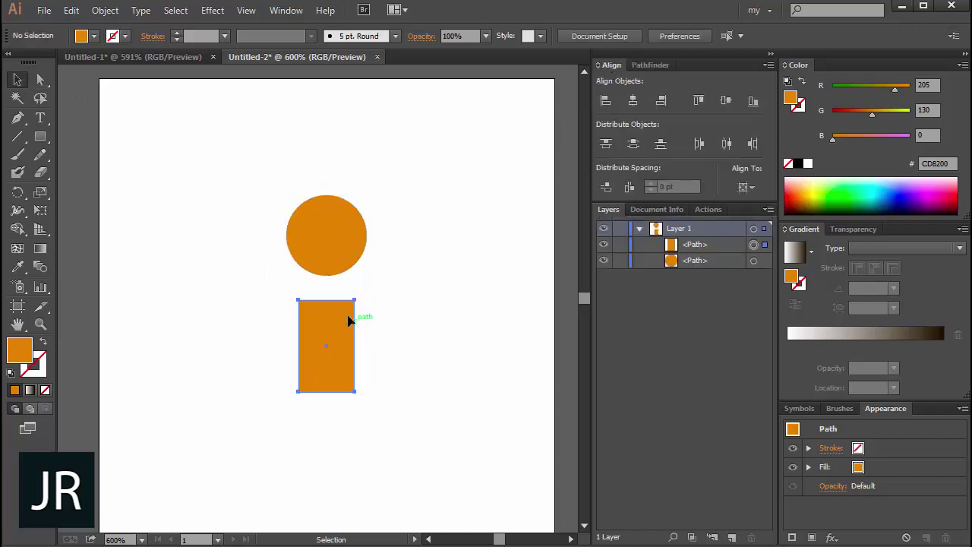
pyautogui.click(347, 322)
pyautogui.click(213, 11)
pyautogui.moveTo(230, 207)
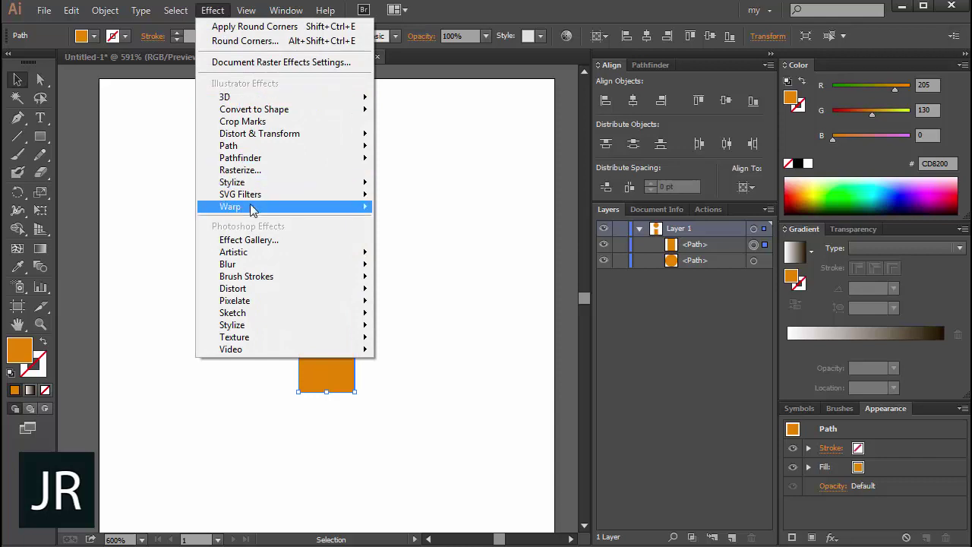
# - Warp the rectangle with the Squeeze style at 70% bend
pyautogui.click(407, 215)
pyautogui.click(682, 70)
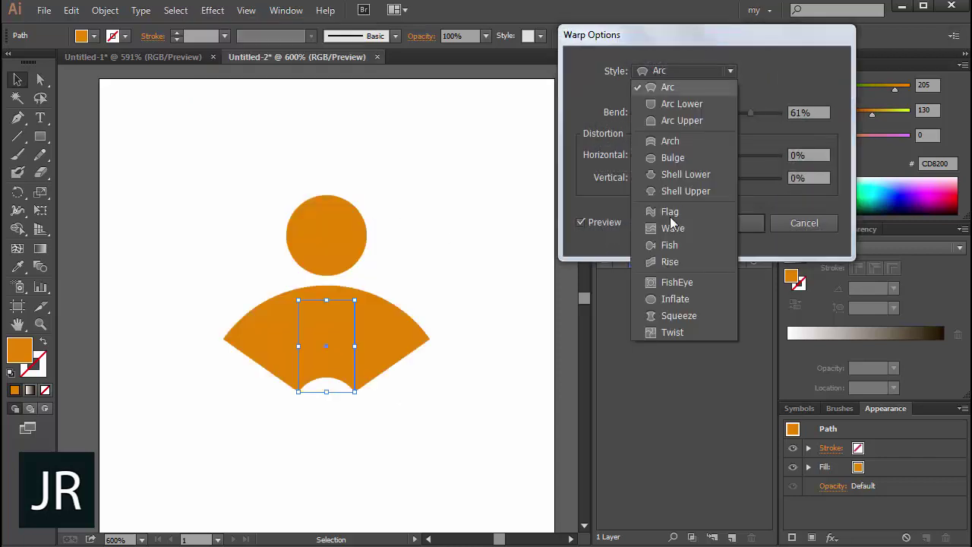
pyautogui.click(673, 316)
pyautogui.moveTo(738, 114); pyautogui.dragTo(759, 113)
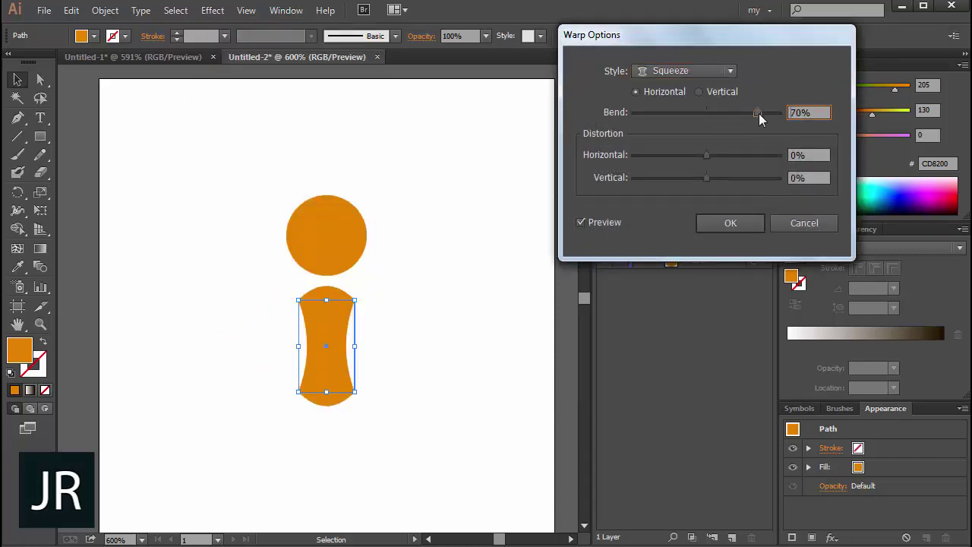
pyautogui.click(720, 221)
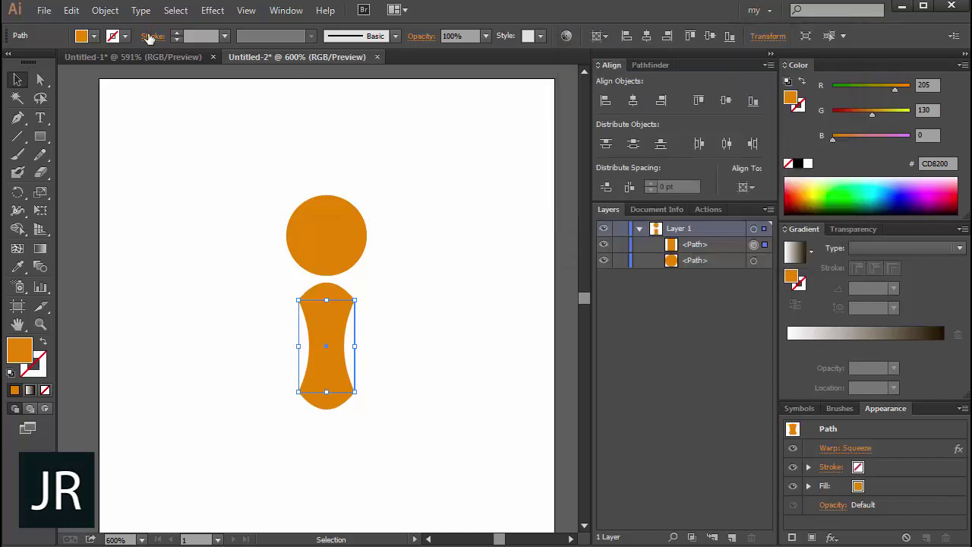
# - Expand the warped shape's appearance and move it up onto the circle
pyautogui.click(105, 10)
pyautogui.click(148, 190)
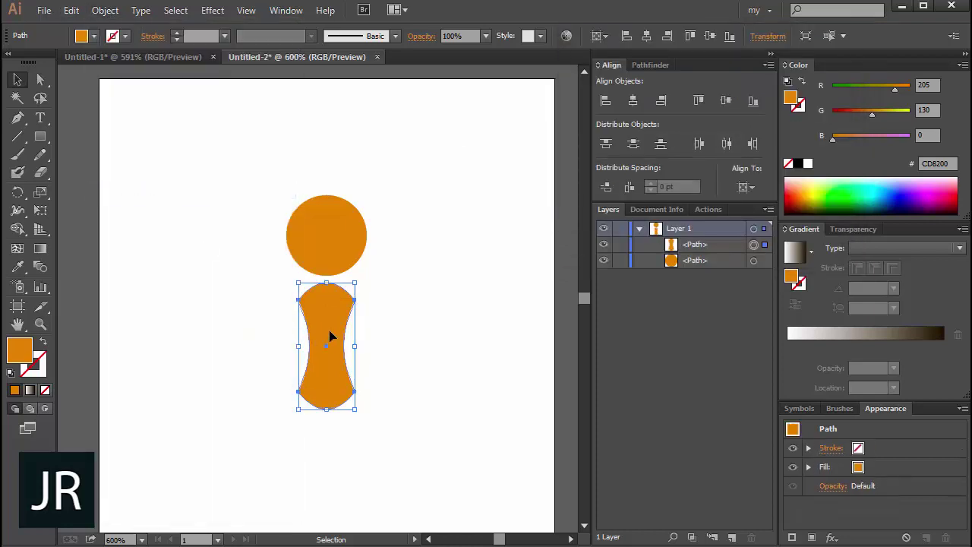
pyautogui.moveTo(330, 337); pyautogui.dragTo(379, 289)
# - Draw a large orange square below the keyhole shape
pyautogui.click(387, 275)
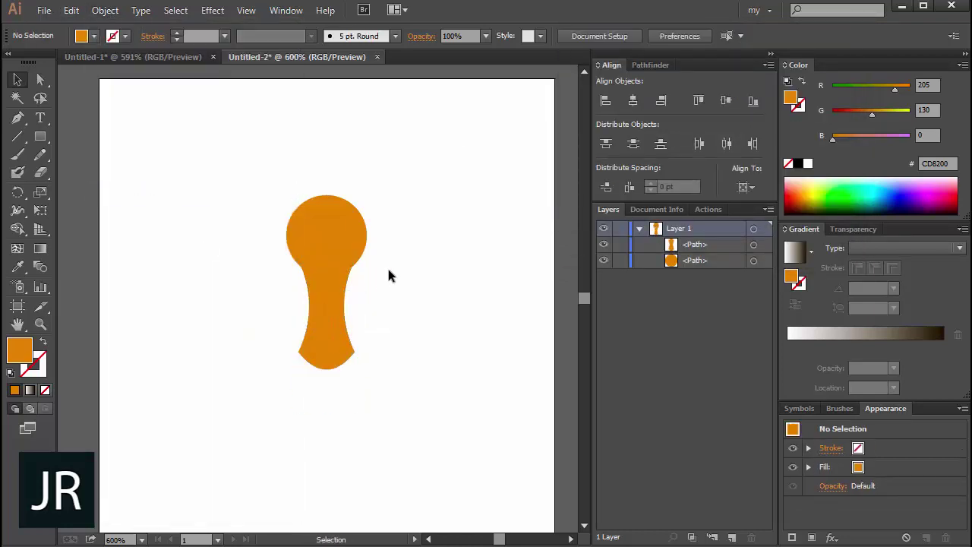
pyautogui.click(42, 139)
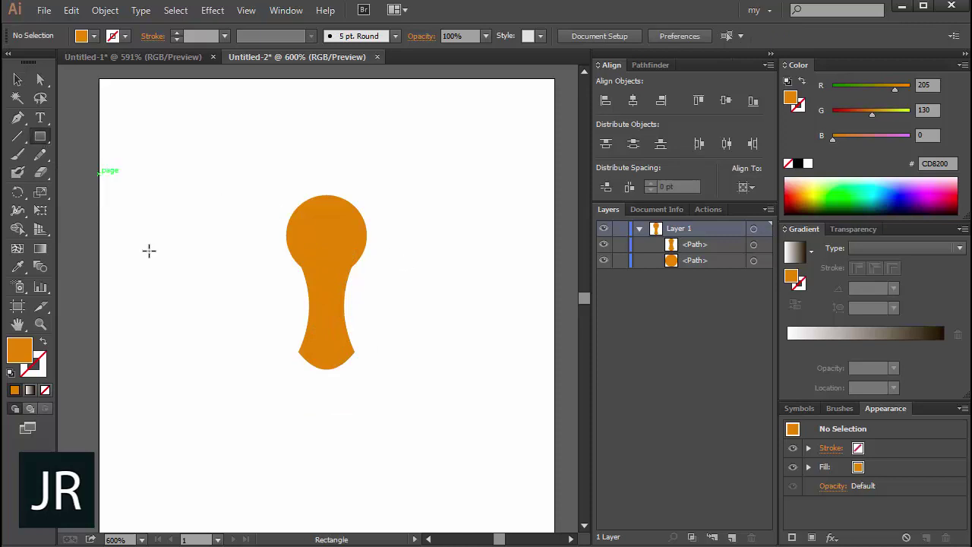
pyautogui.moveTo(174, 348); pyautogui.dragTo(310, 392)
# - Reposition the head and square, and shorten the neck so it tucks into the circle
pyautogui.press('v')
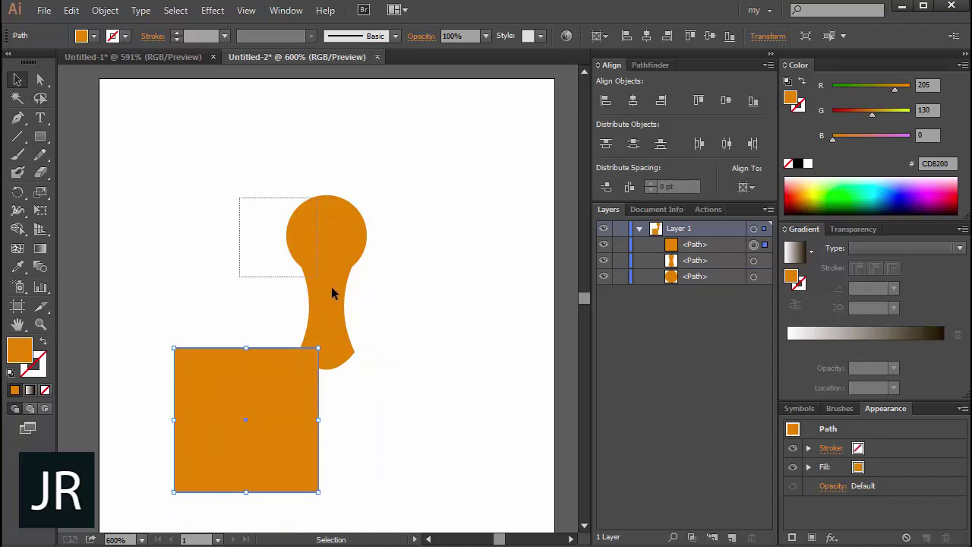
pyautogui.moveTo(331, 286); pyautogui.dragTo(334, 211)
pyautogui.click(419, 278)
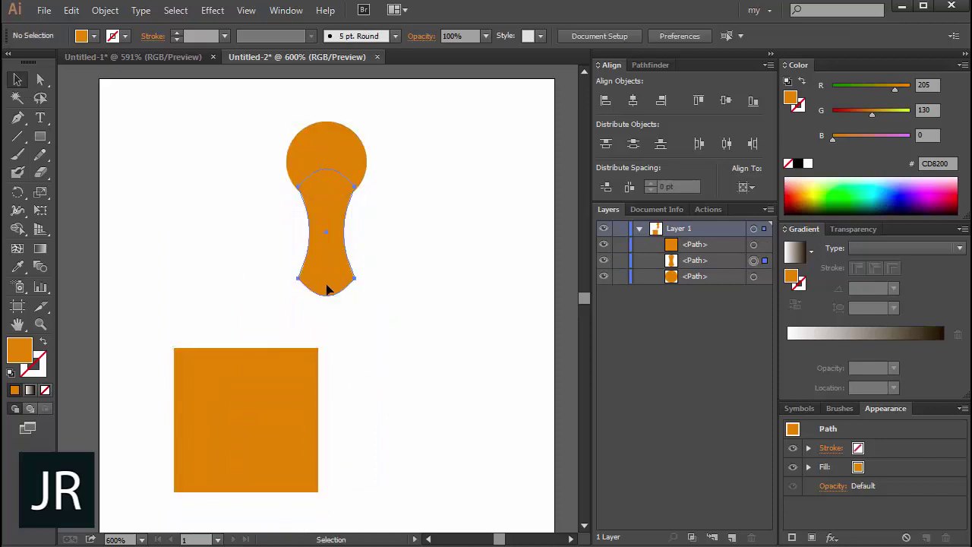
pyautogui.moveTo(327, 288); pyautogui.dragTo(324, 228)
pyautogui.click(370, 201)
pyautogui.moveTo(233, 416); pyautogui.dragTo(314, 343)
pyautogui.click(327, 249)
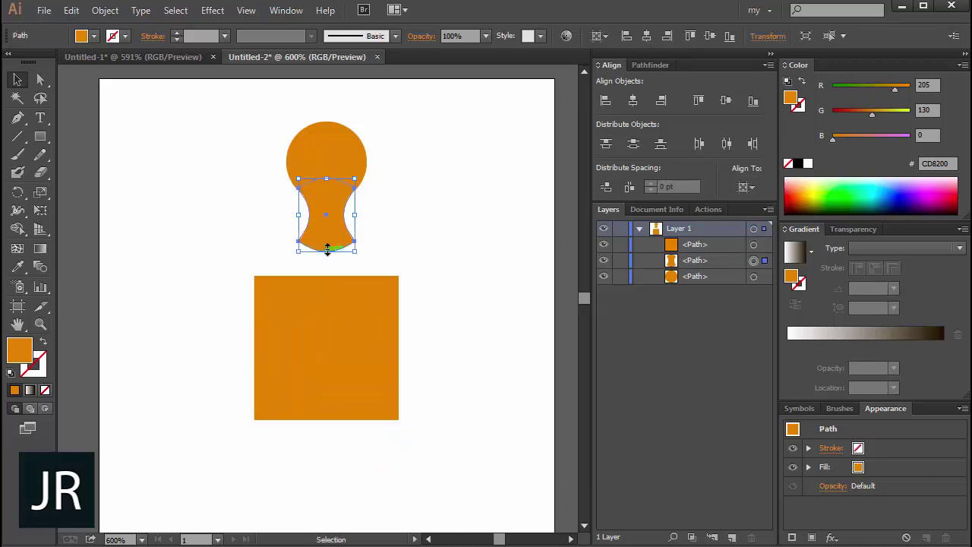
pyautogui.moveTo(328, 251)
pyautogui.mouseDown()
pyautogui.moveTo(323, 206)
pyautogui.moveTo(358, 208)
pyautogui.mouseUp()
# - Give the square a 4 pt Round Corners effect and expand its appearance
pyautogui.click(373, 203)
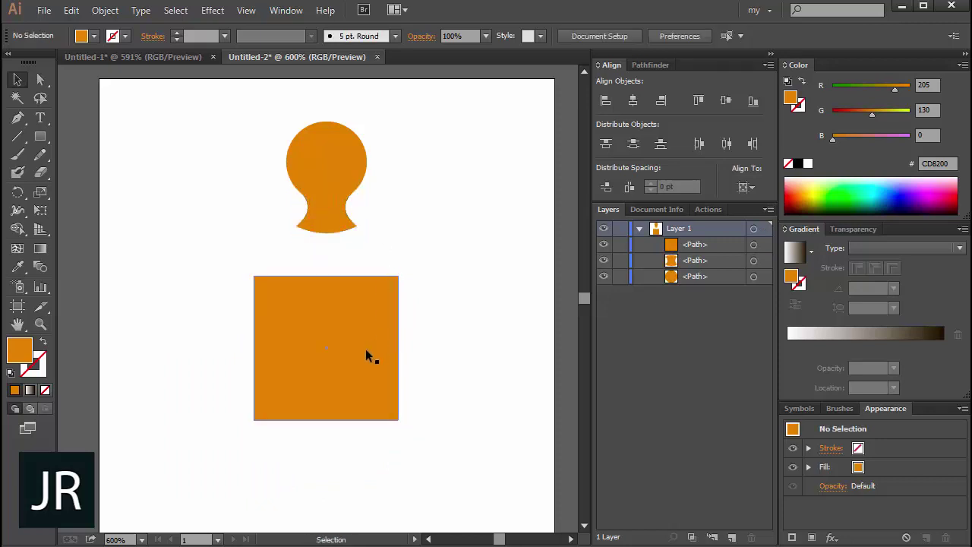
pyautogui.click(366, 351)
pyautogui.click(227, 12)
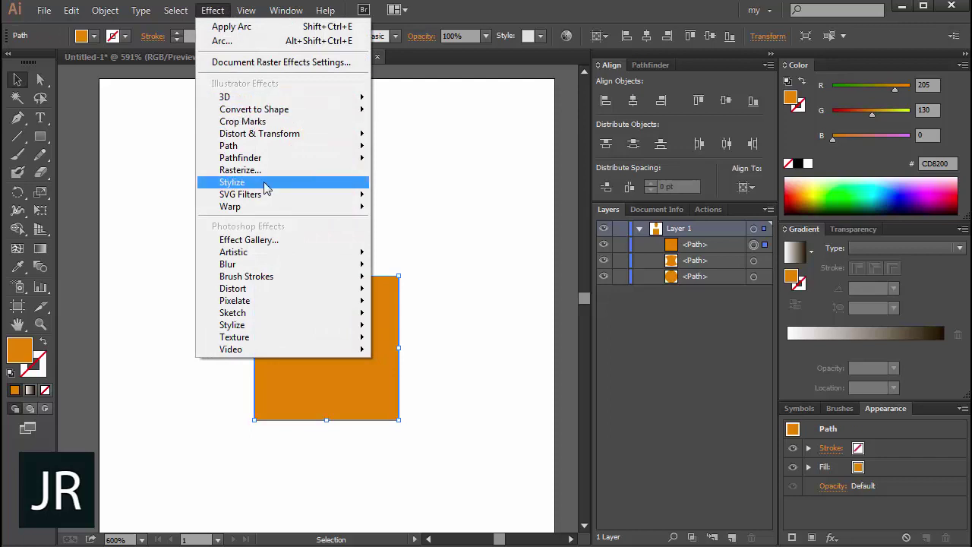
pyautogui.moveTo(231, 182)
pyautogui.click(435, 252)
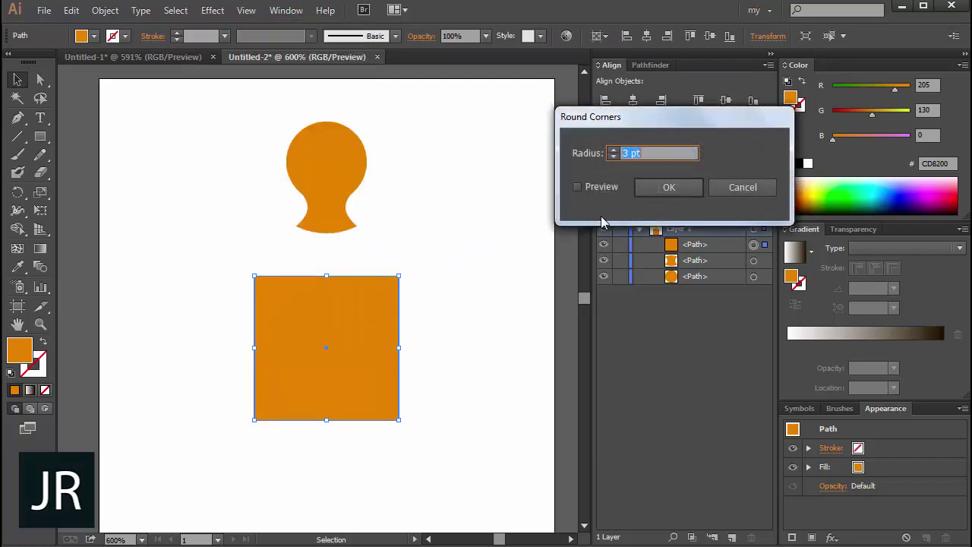
pyautogui.click(608, 190)
pyautogui.click(635, 153)
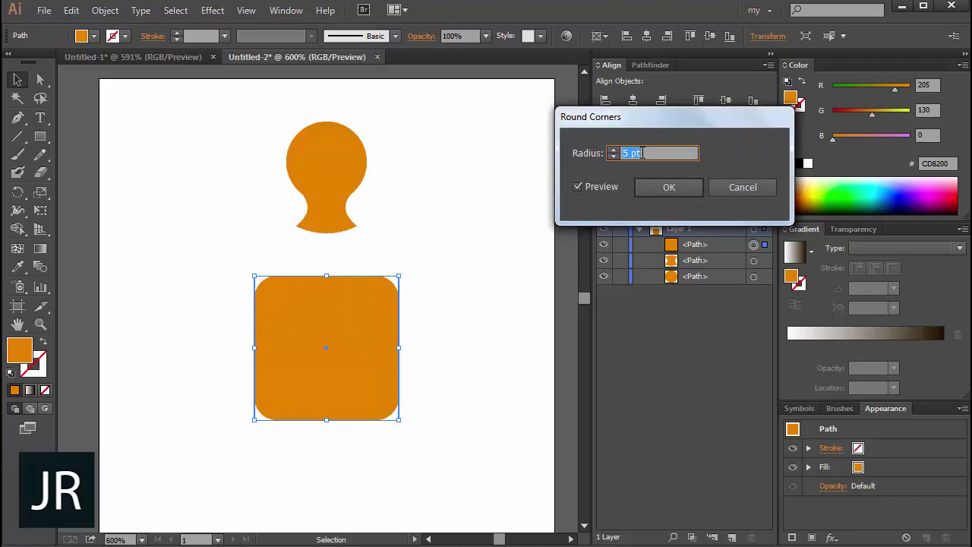
pyautogui.click(661, 187)
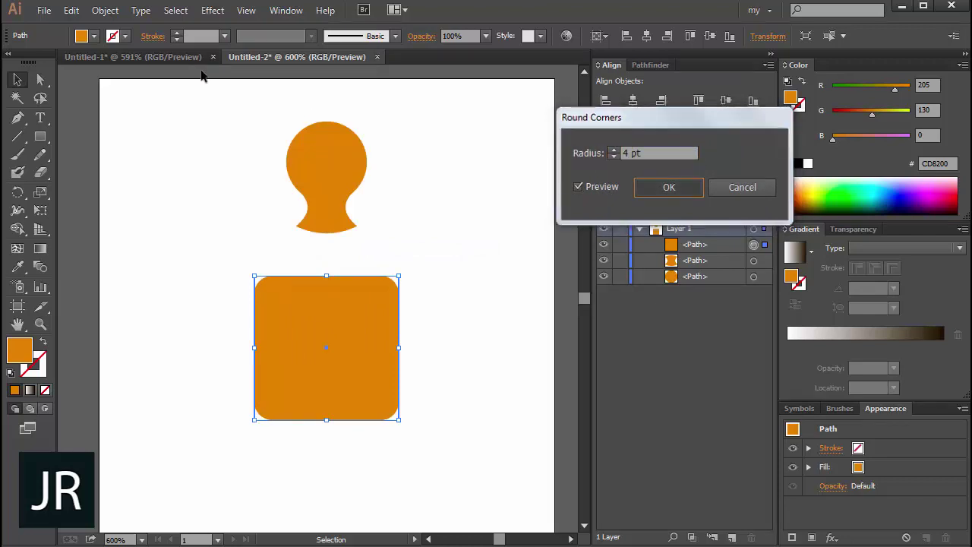
pyautogui.click(105, 9)
pyautogui.click(159, 193)
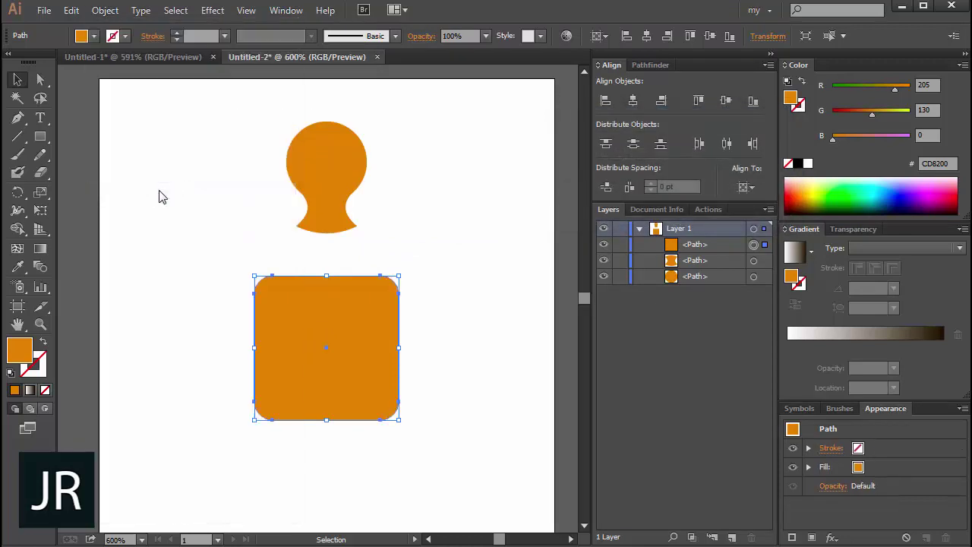
# - Move the rounded square up under the neck and group the circle with the neck
pyautogui.moveTo(360, 372); pyautogui.dragTo(360, 321)
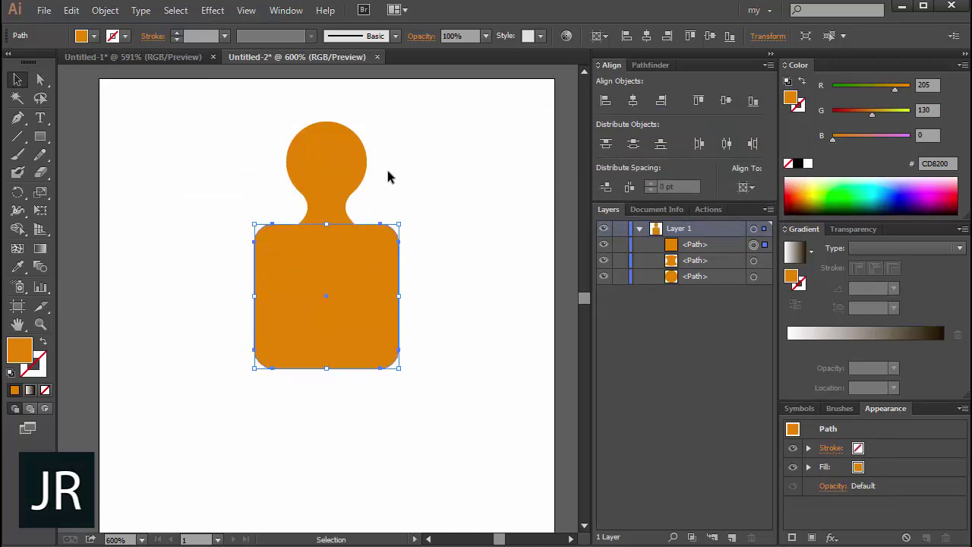
pyautogui.click(329, 184)
pyautogui.rightClick(330, 182)
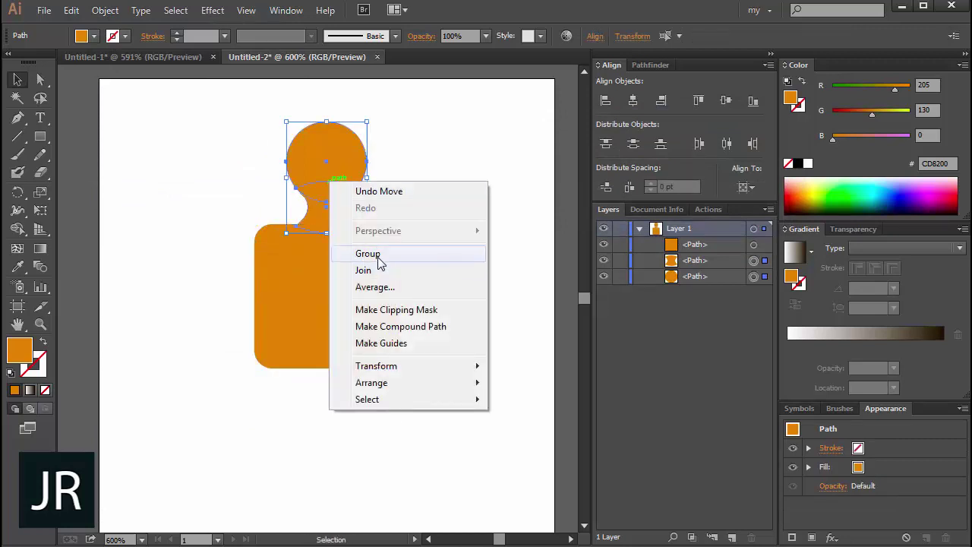
pyautogui.click(379, 254)
# - Scale the head group down proportionally and reselect the rounded square
pyautogui.keyDown('shift'); pyautogui.moveTo(326, 122); pyautogui.dragTo(327, 151); pyautogui.keyUp('shift')
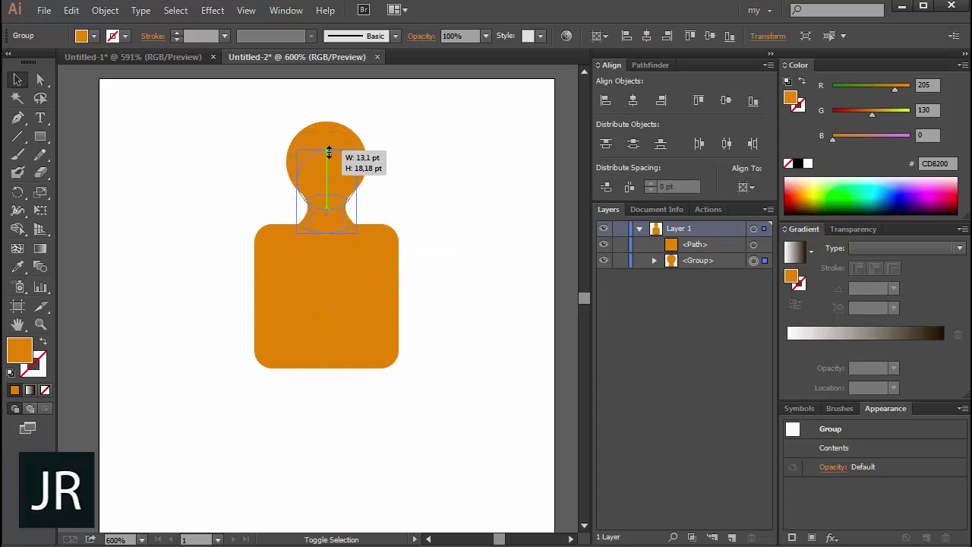
pyautogui.keyDown('shift'); pyautogui.click(340, 278); pyautogui.keyUp('shift')
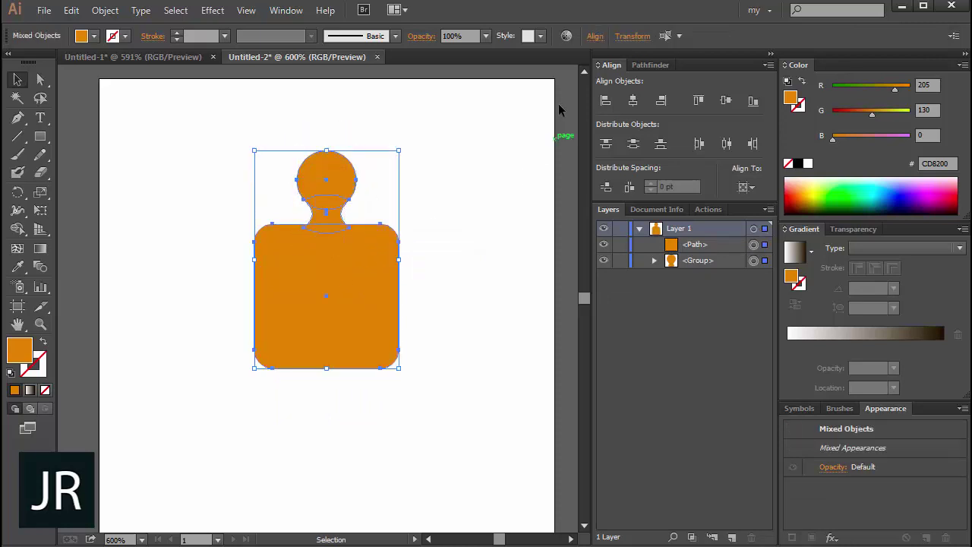
pyautogui.click(477, 216)
pyautogui.click(339, 241)
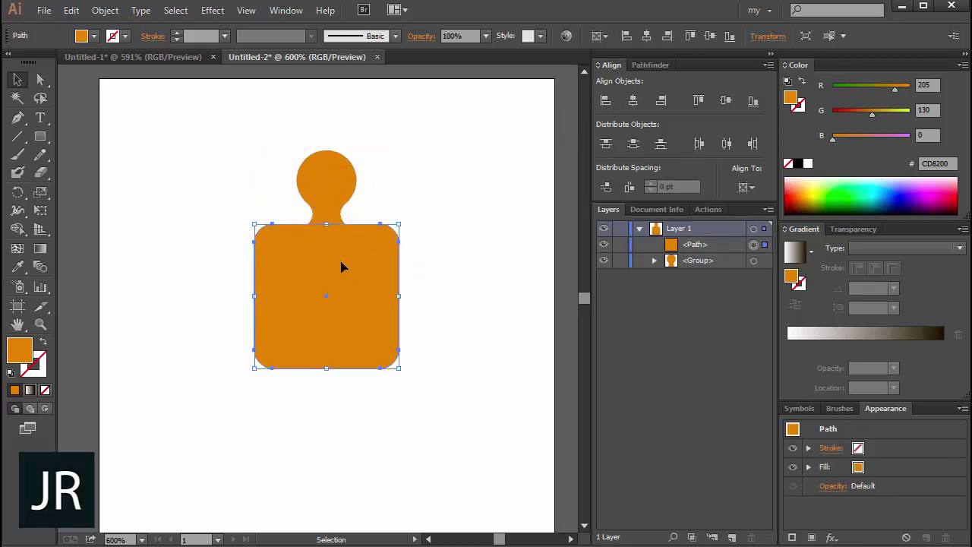
pyautogui.click(12, 140)
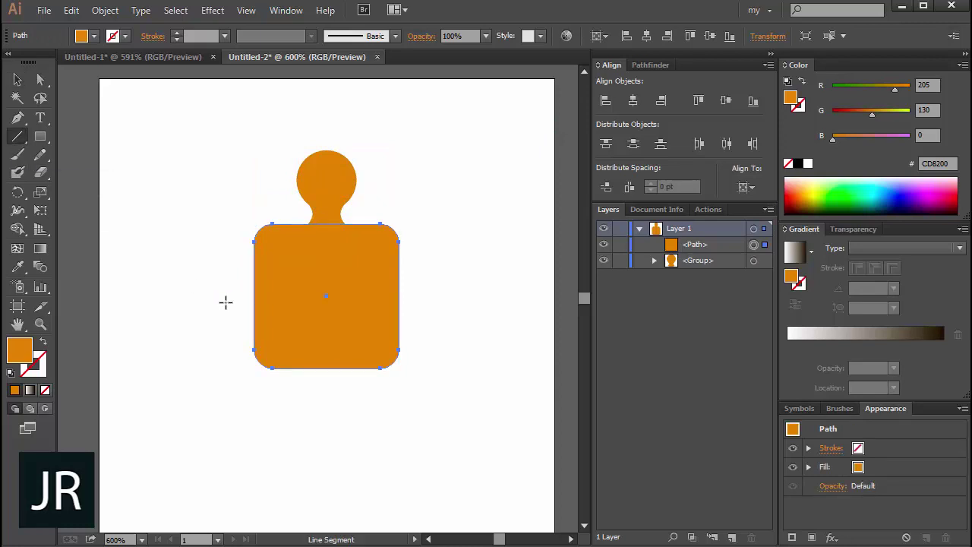
# - Draw a black horizontal line across the square and rotate a pasted copy to vertical
pyautogui.moveTo(225, 295); pyautogui.dragTo(482, 295)
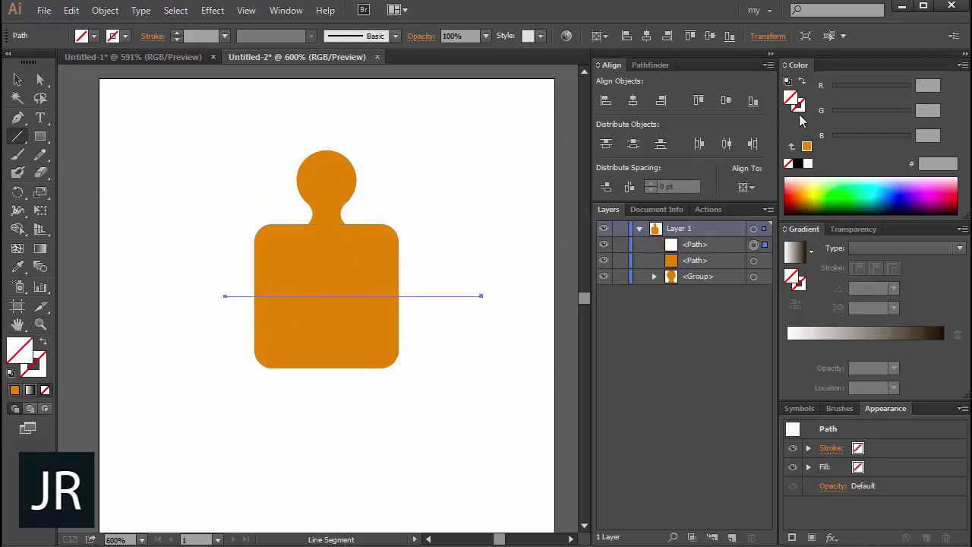
pyautogui.click(799, 163)
pyautogui.click(17, 79)
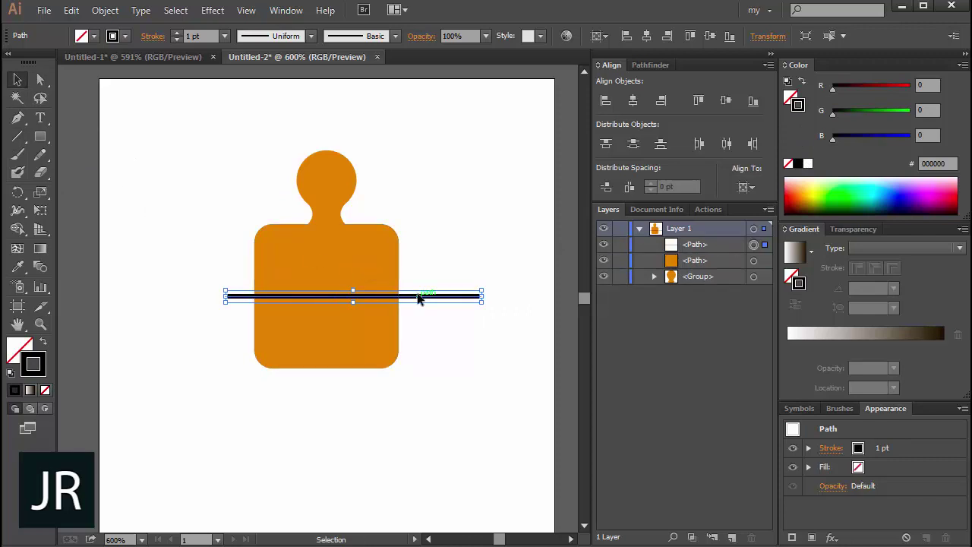
pyautogui.hotkey('ctrl', 'c')
pyautogui.hotkey('ctrl', 'f')
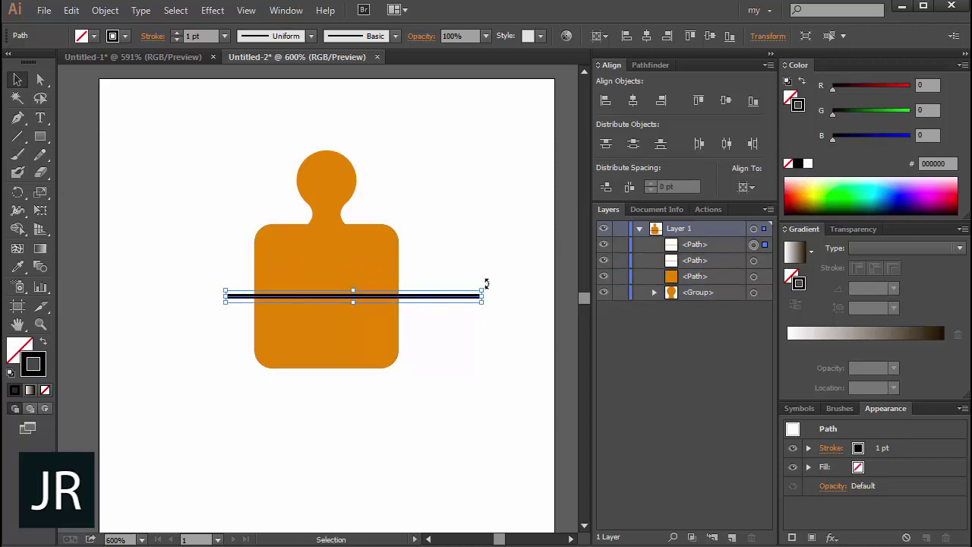
pyautogui.moveTo(486, 283); pyautogui.dragTo(410, 312)
# - Group the two lines into a cross and center it horizontally and vertically
pyautogui.keyDown('shift'); pyautogui.click(423, 298); pyautogui.keyUp('shift')
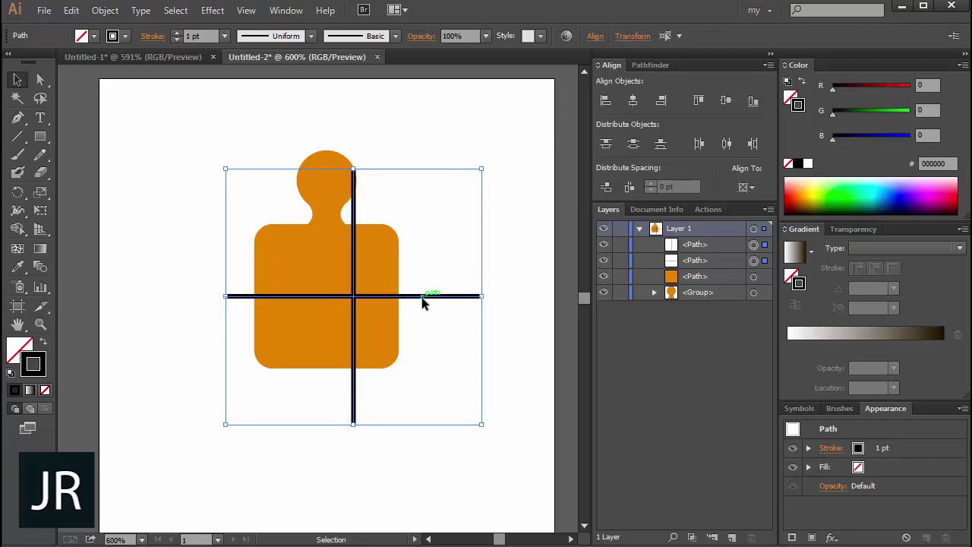
pyautogui.hotkey('ctrl', 'g')
pyautogui.rightClick(423, 301)
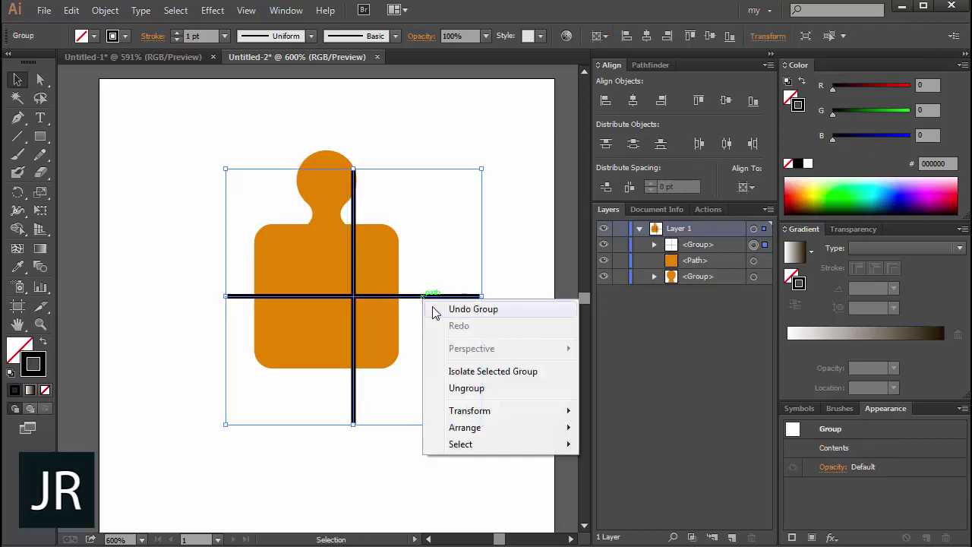
pyautogui.press('Escape')
pyautogui.hotkey('ctrl', 'shift', 'a')
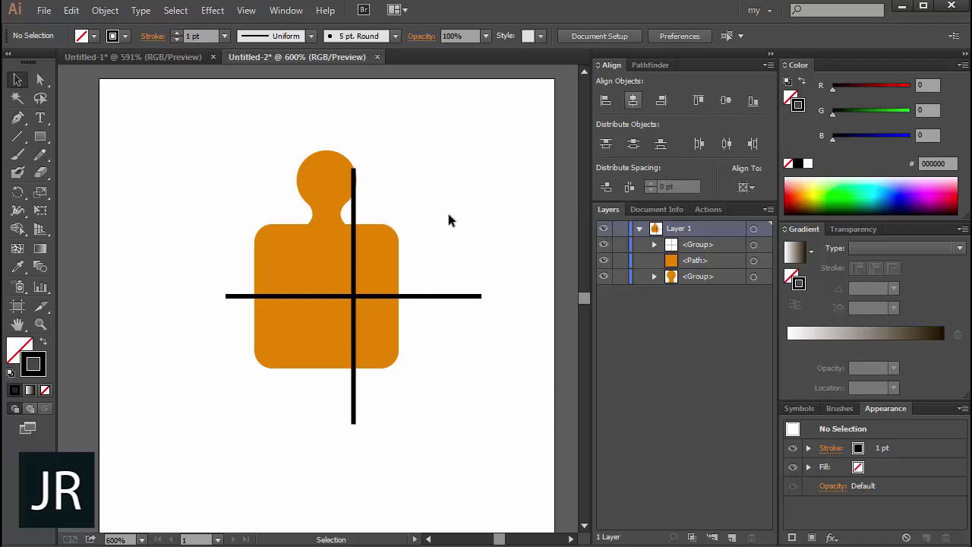
pyautogui.click(431, 295)
pyautogui.click(635, 101)
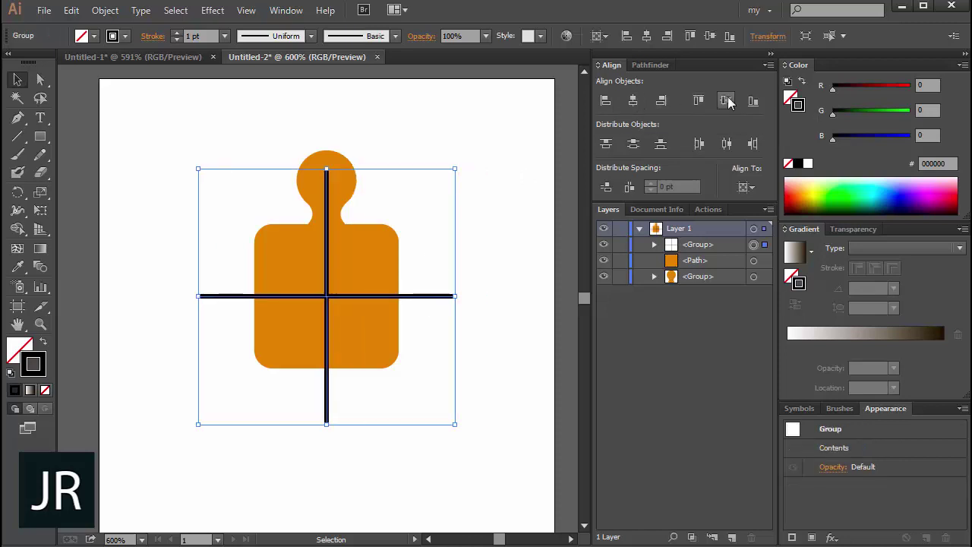
pyautogui.click(726, 100)
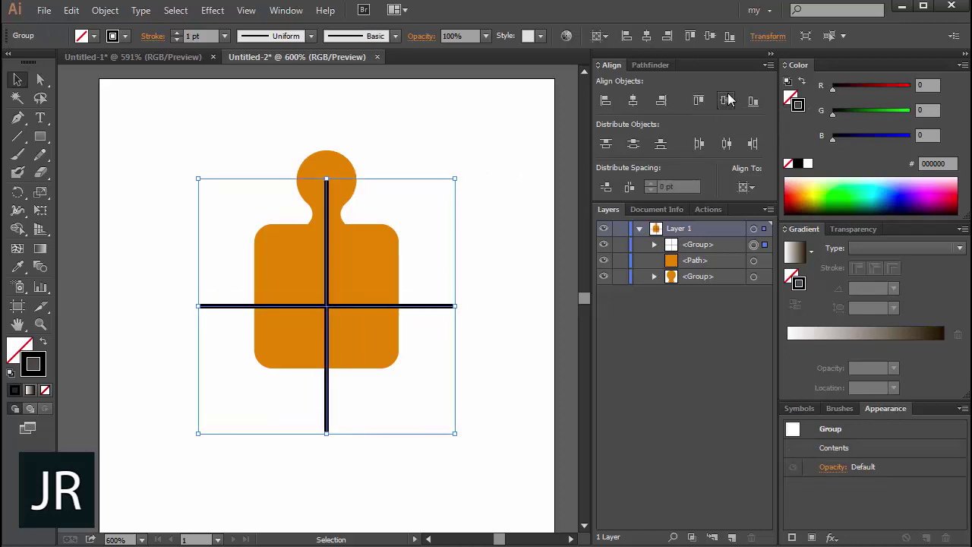
# - Vertically center the body on the cross and adjust the head knob's position
pyautogui.click(378, 332)
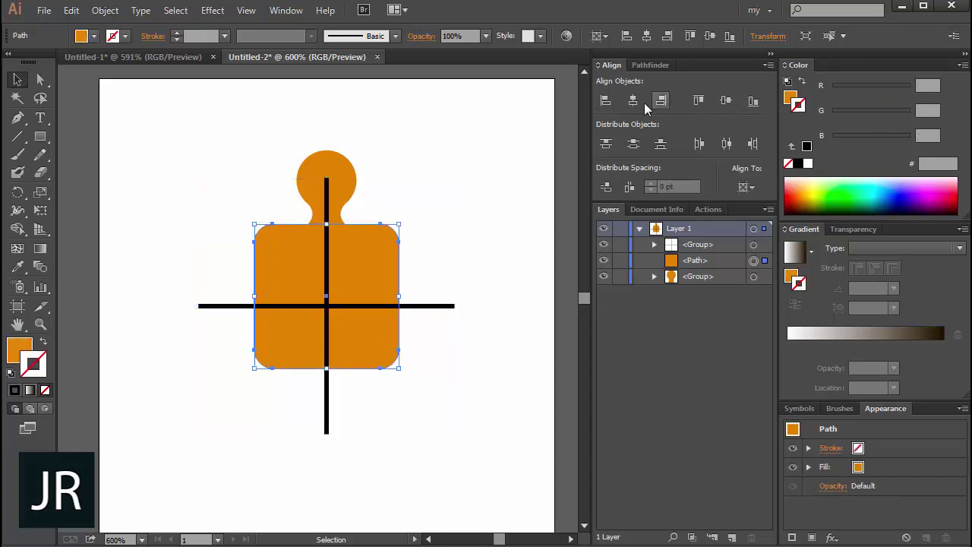
pyautogui.click(728, 101)
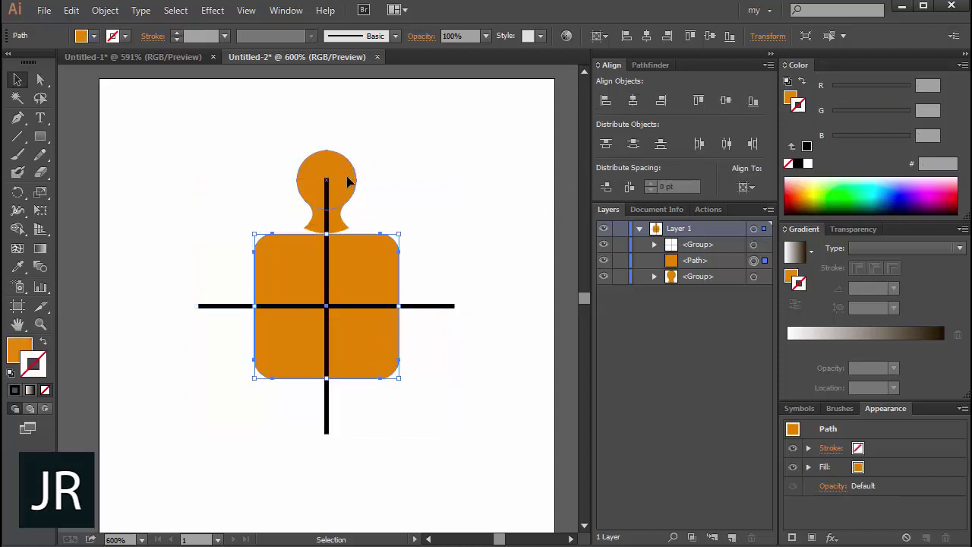
pyautogui.moveTo(347, 180); pyautogui.dragTo(325, 171)
pyautogui.click(393, 164)
pyautogui.click(346, 183)
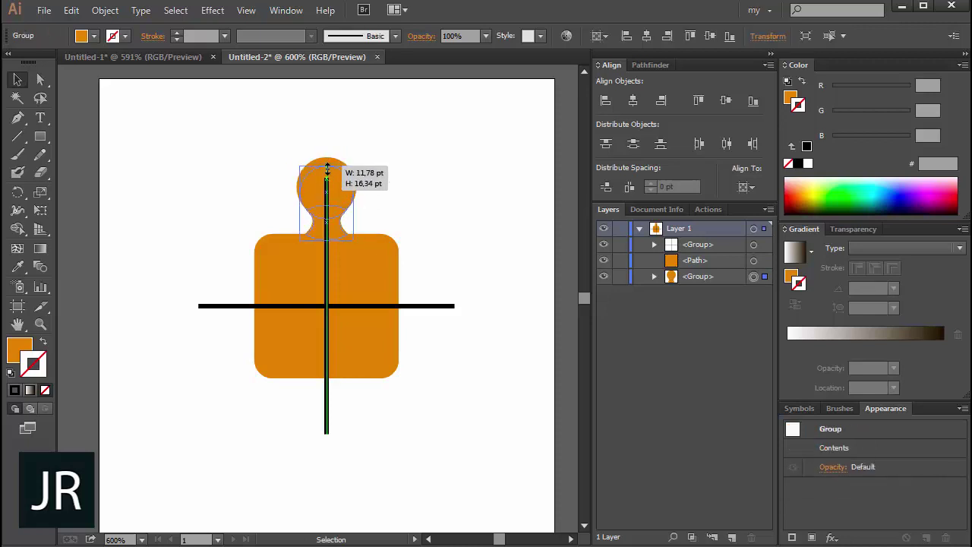
pyautogui.click(401, 174)
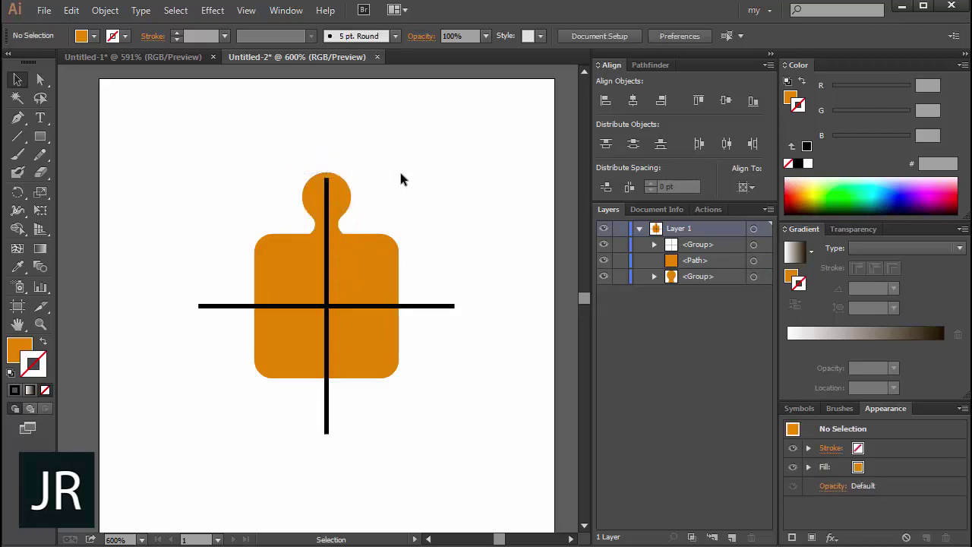
pyautogui.click(346, 196)
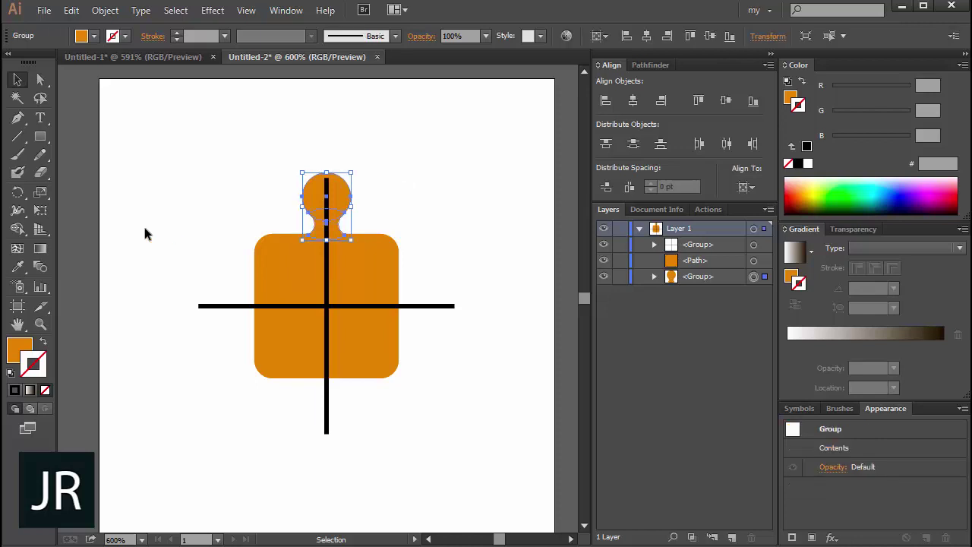
# - Rotate-copy the knob around the cross center to the right side, then copy it left
pyautogui.click(17, 192)
pyautogui.click(327, 306)
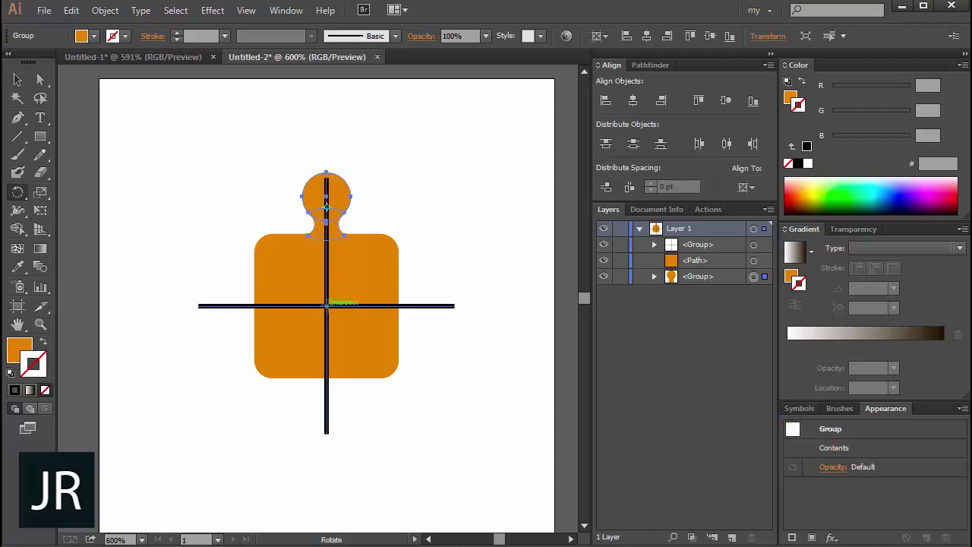
pyautogui.moveTo(358, 210); pyautogui.dragTo(434, 319)
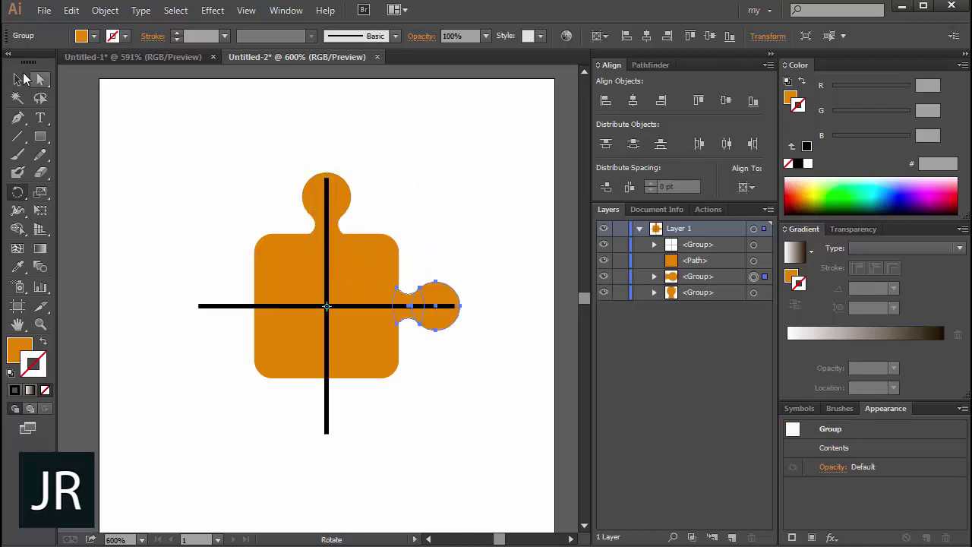
pyautogui.press('v')
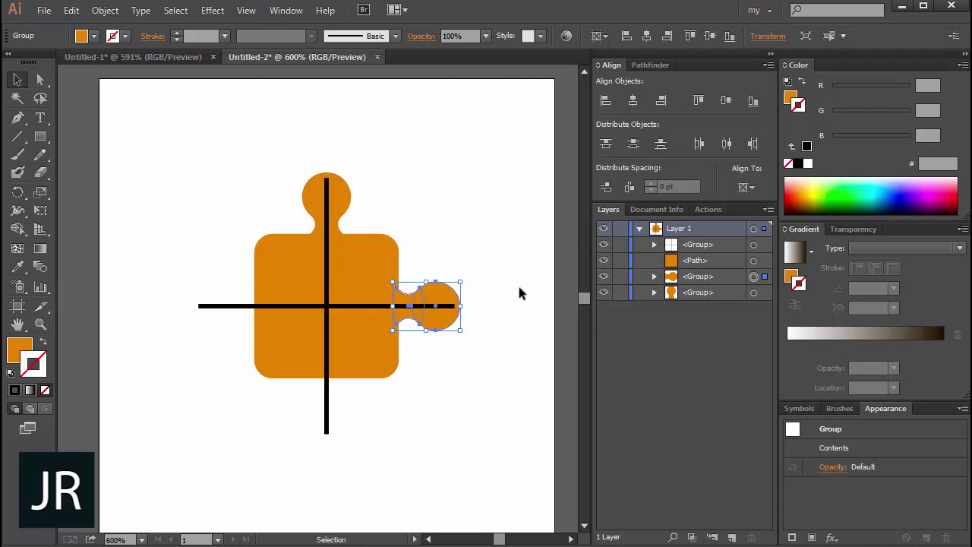
pyautogui.click(492, 315)
pyautogui.moveTo(456, 319)
pyautogui.mouseDown()
pyautogui.moveTo(279, 323)
pyautogui.moveTo(297, 321)
pyautogui.mouseUp()
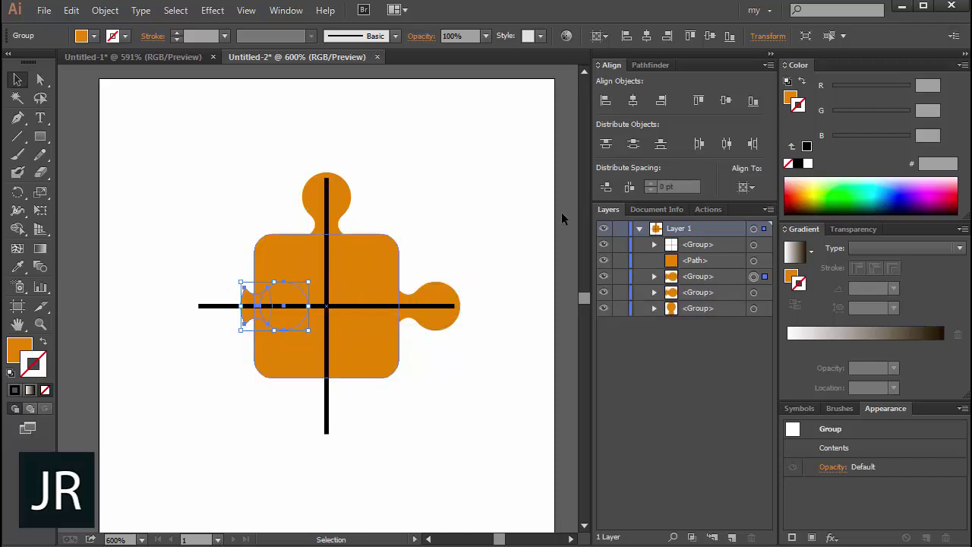
# - Unite the left knob copy, lock the body, and place the notch at its left edge
pyautogui.hotkey('ctrl', 'shift', 'F9')
pyautogui.click(613, 99)
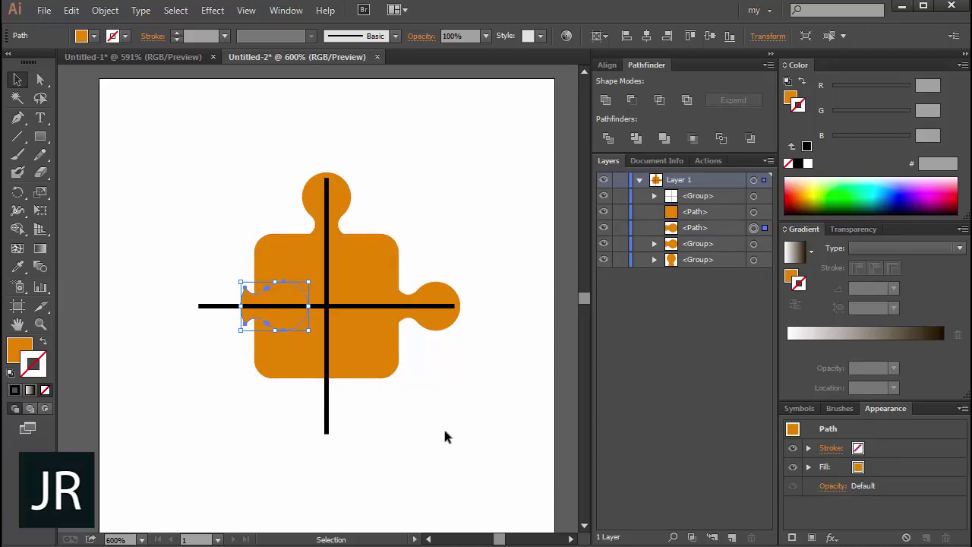
pyautogui.click(643, 38)
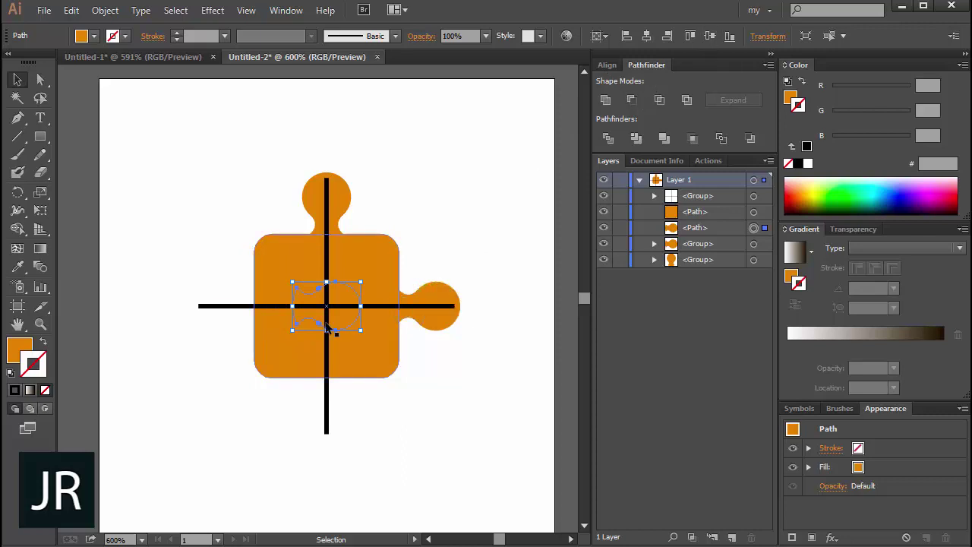
pyautogui.moveTo(321, 318)
pyautogui.mouseDown()
pyautogui.moveTo(285, 322)
pyautogui.moveTo(320, 318)
pyautogui.mouseUp()
pyautogui.click(384, 355)
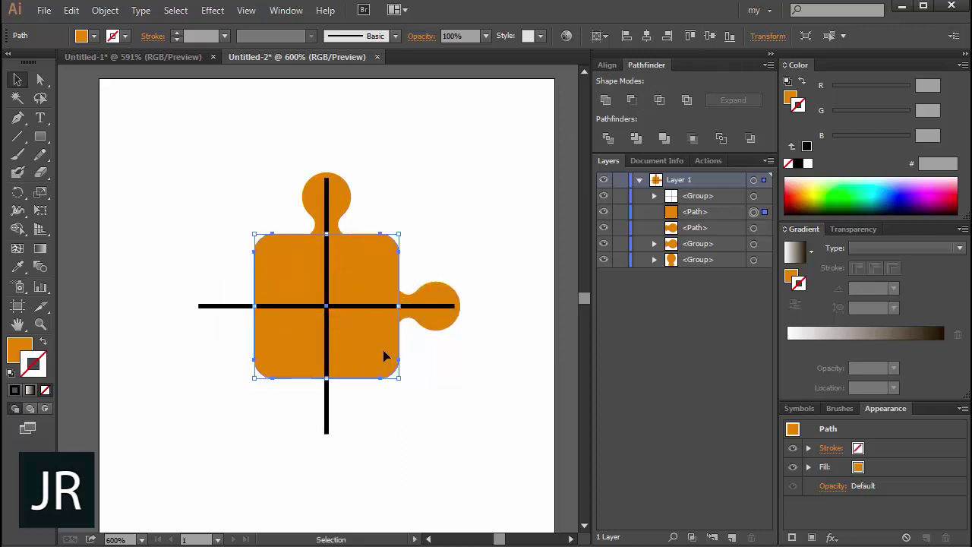
pyautogui.click(621, 212)
pyautogui.moveTo(317, 322); pyautogui.dragTo(263, 323)
# - Rotate-copy the top knob 180° to the bottom of the body
pyautogui.click(337, 205)
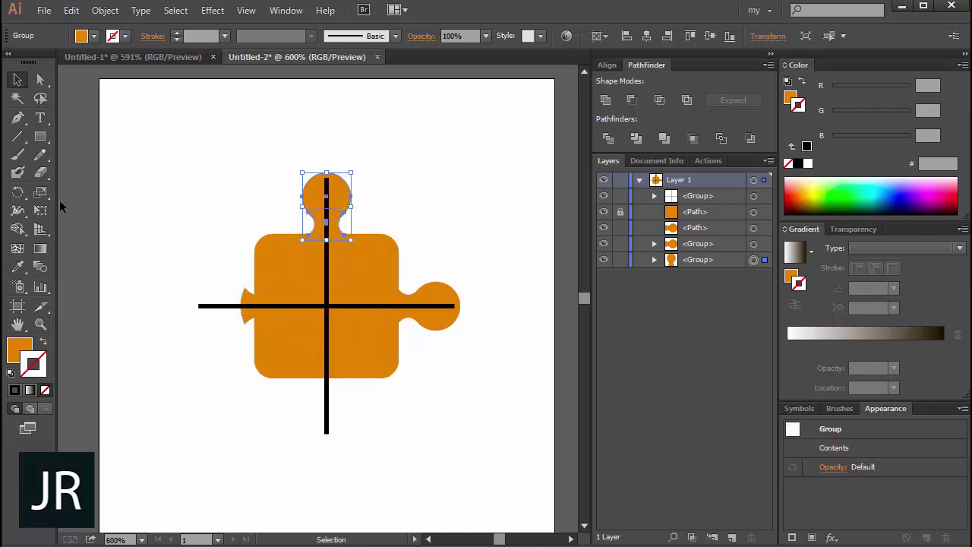
pyautogui.click(17, 192)
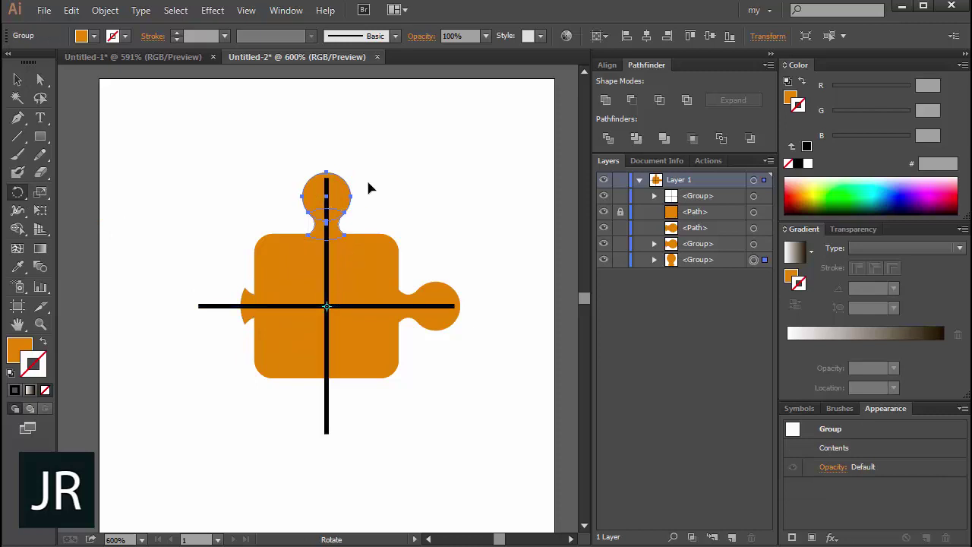
pyautogui.moveTo(370, 188); pyautogui.dragTo(332, 427)
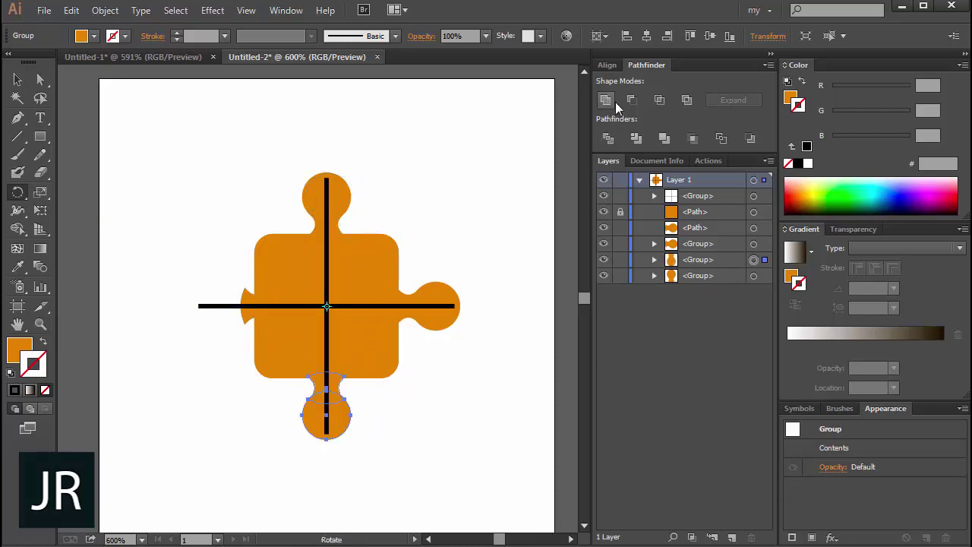
pyautogui.click(17, 79)
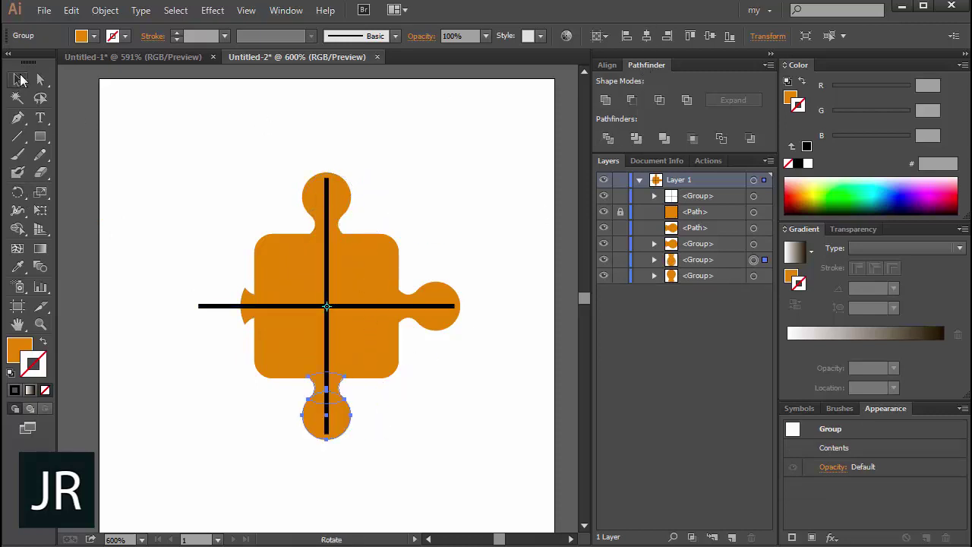
pyautogui.click(256, 293)
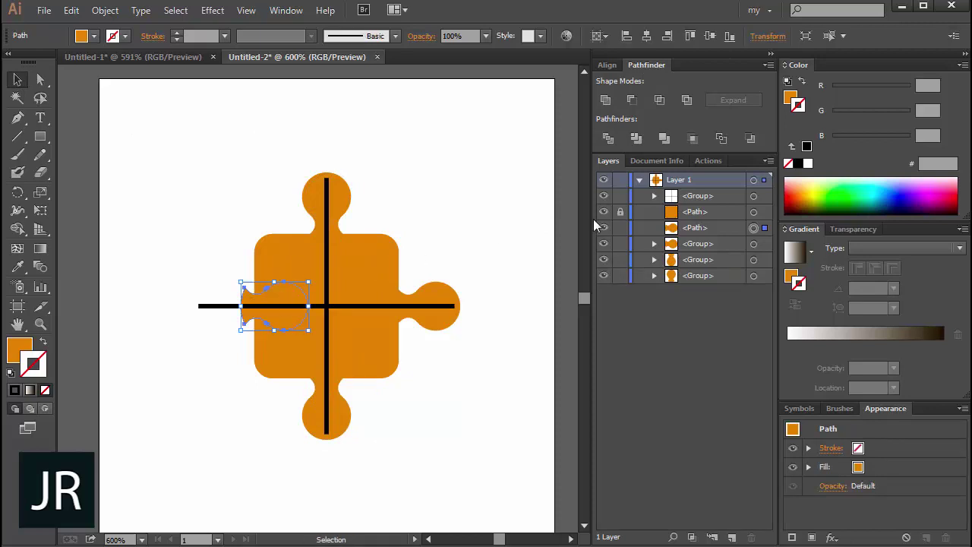
# - Try Minus Front on the notch and body, then undo the wrong result
pyautogui.keyDown('shift'); pyautogui.click(372, 261); pyautogui.keyUp('shift')
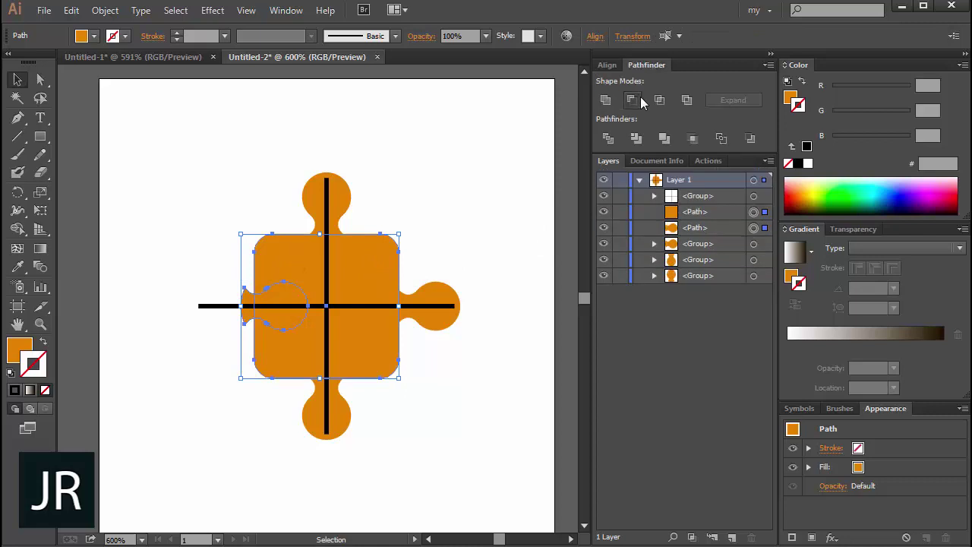
pyautogui.click(633, 100)
pyautogui.hotkey('ctrl', 'z')
pyautogui.click(480, 225)
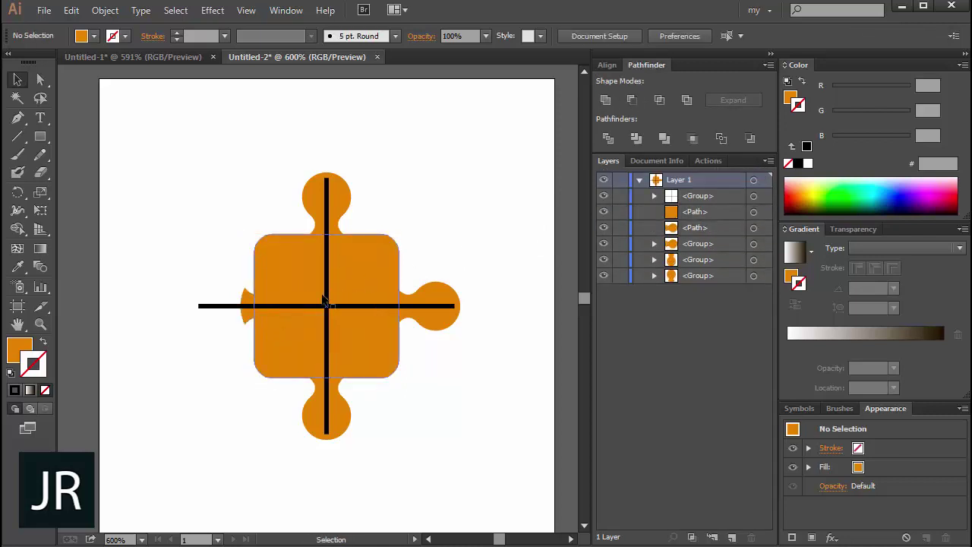
# - Move the notch above the body in Layers and subtract it with Minus Front
pyautogui.click(247, 303)
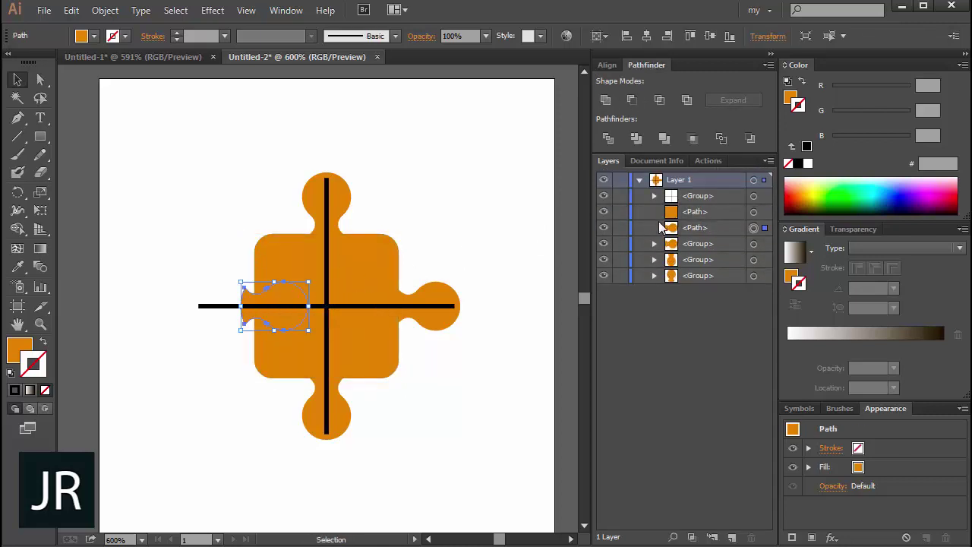
pyautogui.moveTo(692, 230); pyautogui.dragTo(693, 207)
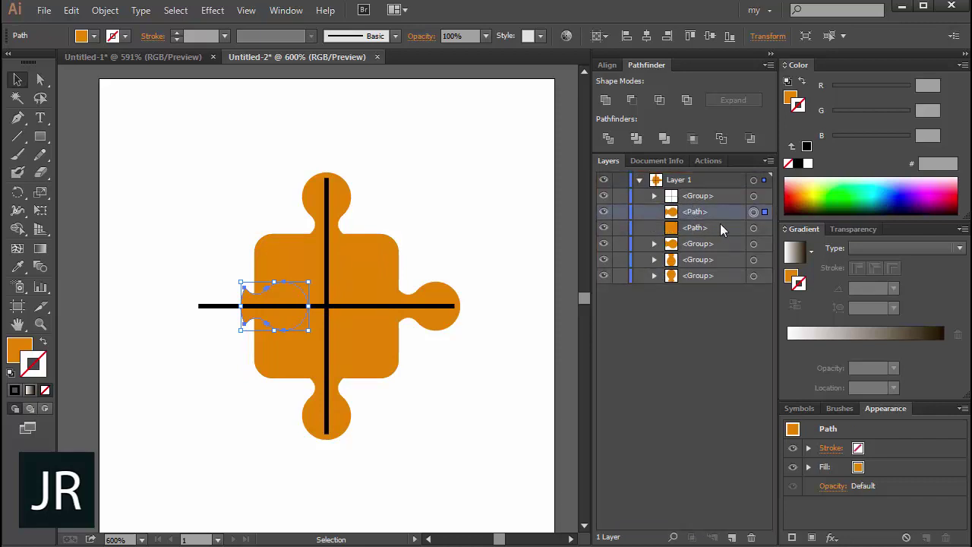
pyautogui.click(753, 228)
pyautogui.keyDown('shift'); pyautogui.click(753, 213); pyautogui.keyUp('shift')
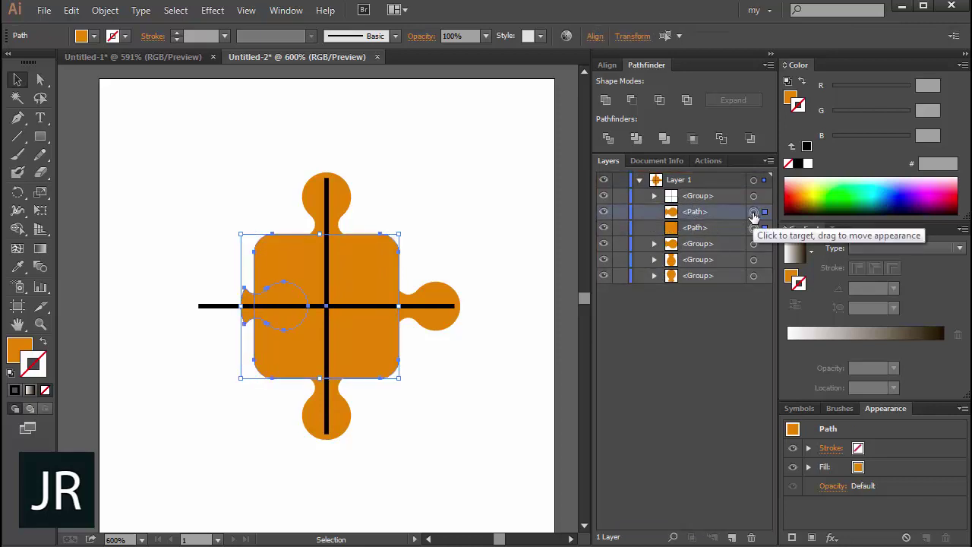
pyautogui.click(634, 99)
pyautogui.click(440, 246)
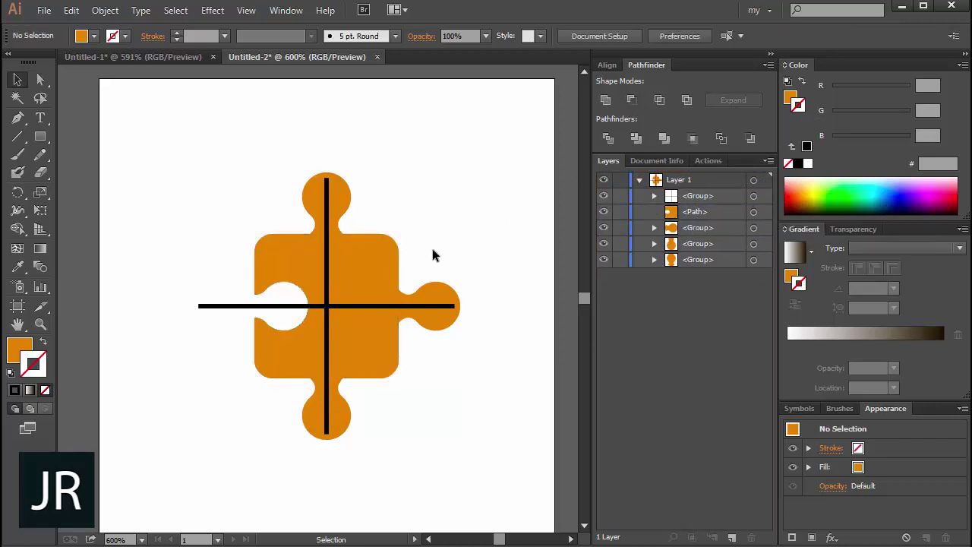
# - Zoom in on the socket and align its lower corner anchor with the edge
pyautogui.press('z')
pyautogui.moveTo(221, 266); pyautogui.dragTo(281, 358)
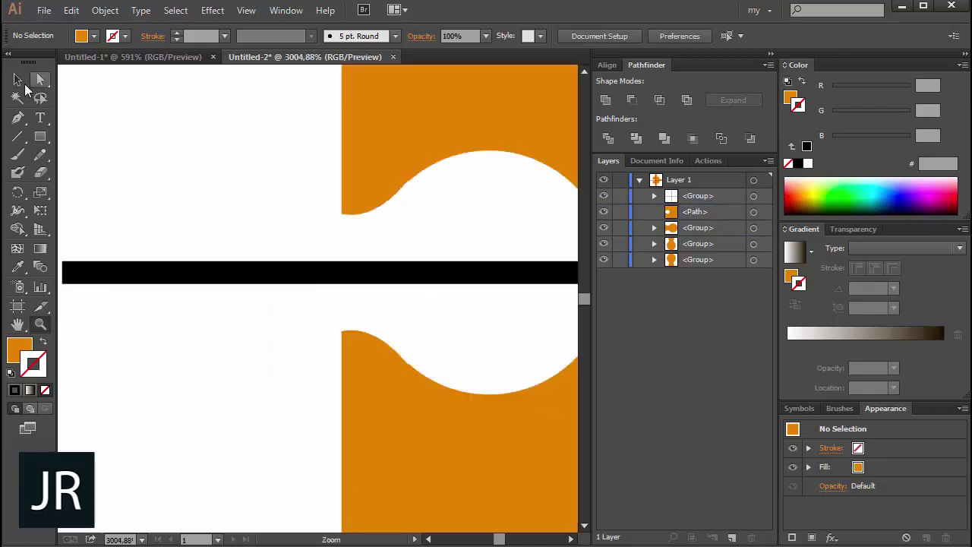
pyautogui.press('a')
pyautogui.click(351, 205)
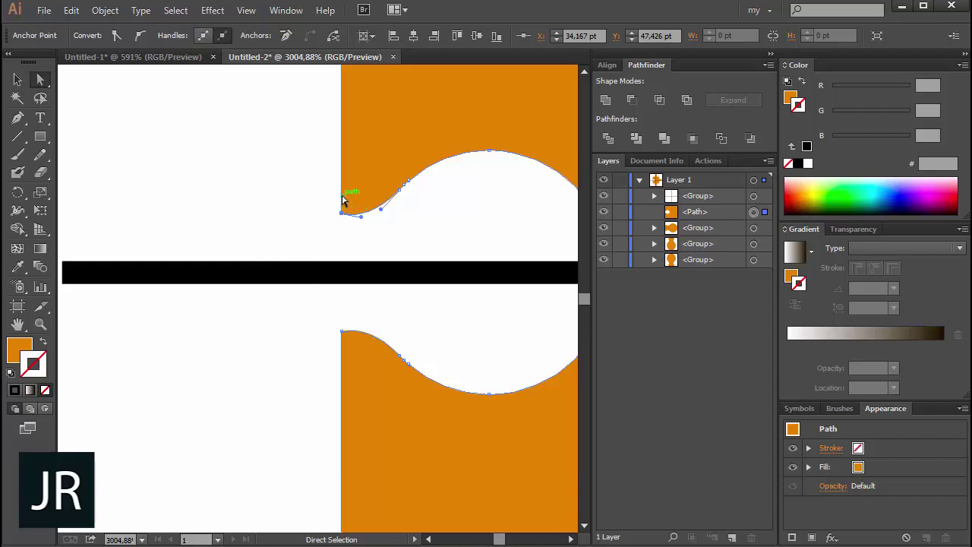
pyautogui.press('p')
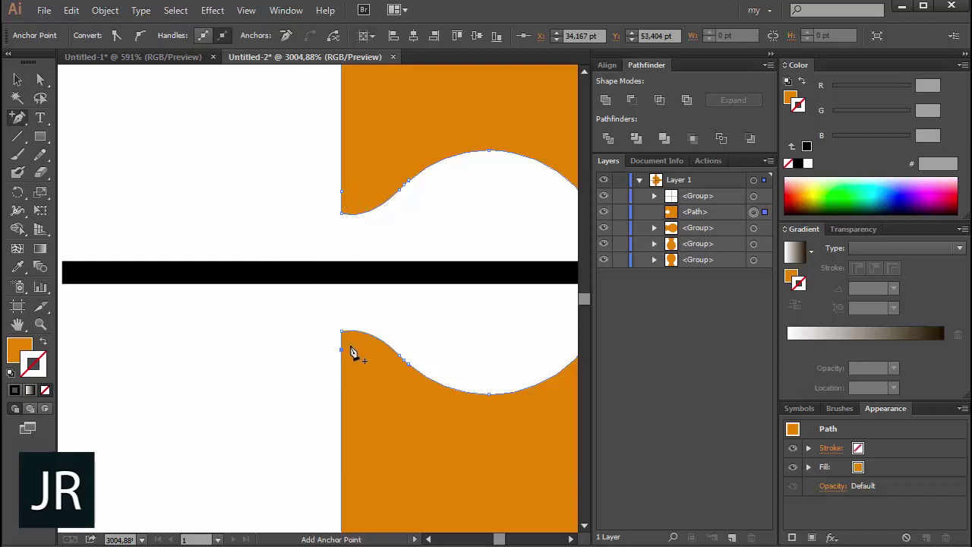
pyautogui.press('a')
pyautogui.moveTo(342, 335); pyautogui.dragTo(352, 338)
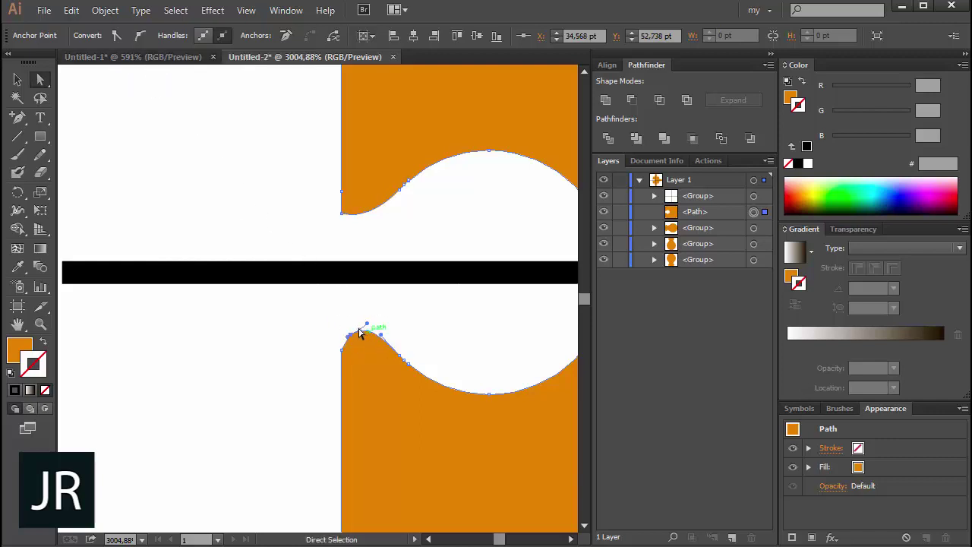
pyautogui.moveTo(350, 334); pyautogui.dragTo(346, 332)
# - Nudge the socket's upper corner anchor to smooth the curve, then zoom back out
pyautogui.click(317, 337)
pyautogui.click(347, 214)
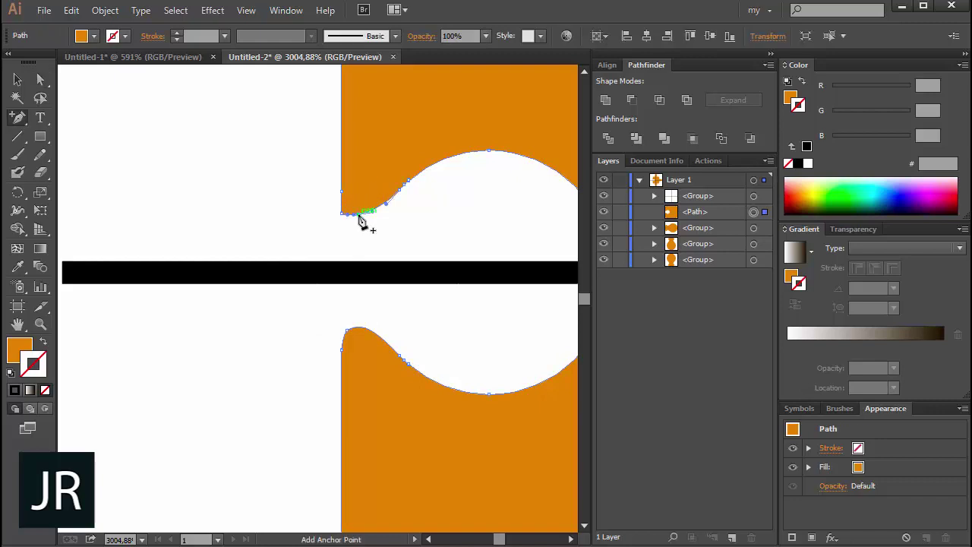
pyautogui.click(360, 218)
pyautogui.moveTo(343, 217)
pyautogui.mouseDown()
pyautogui.moveTo(348, 224)
pyautogui.moveTo(365, 215)
pyautogui.moveTo(354, 220)
pyautogui.mouseUp()
pyautogui.click(332, 224)
pyautogui.click(354, 219)
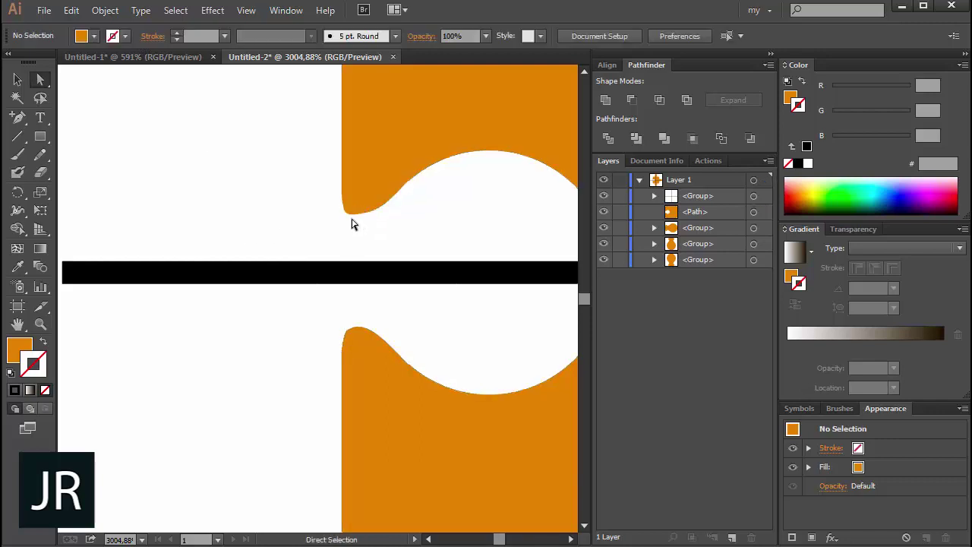
pyautogui.click(350, 221)
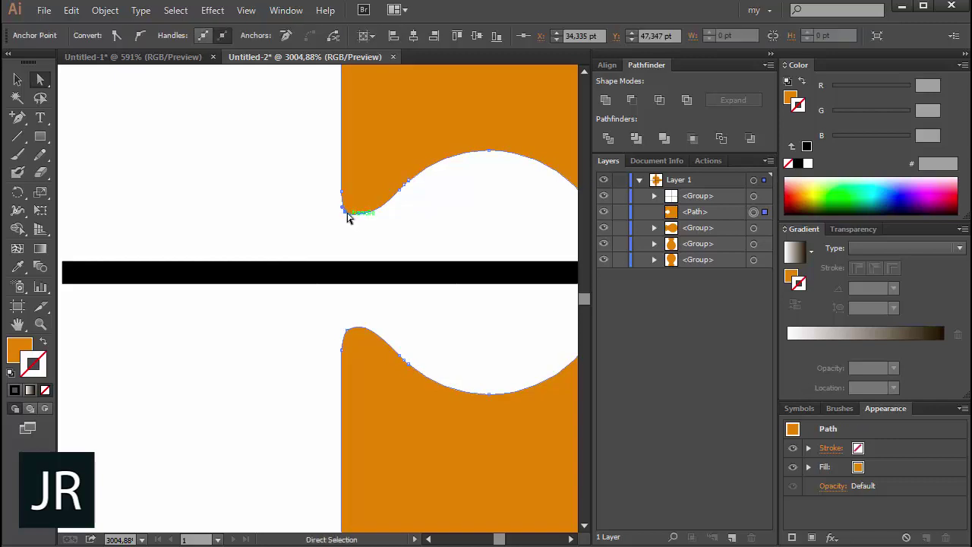
pyautogui.moveTo(348, 218); pyautogui.dragTo(348, 216)
pyautogui.click(339, 241)
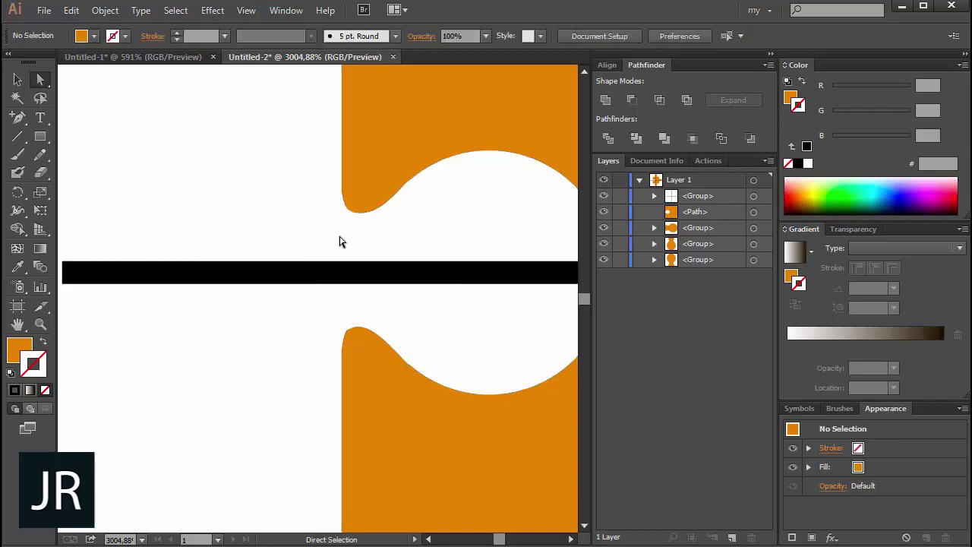
pyautogui.hotkey('ctrl', '-')
pyautogui.hotkey('ctrl', '-')
pyautogui.hotkey('ctrl', '-')
pyautogui.hotkey('ctrl', '-')
pyautogui.hotkey('ctrl', '-')
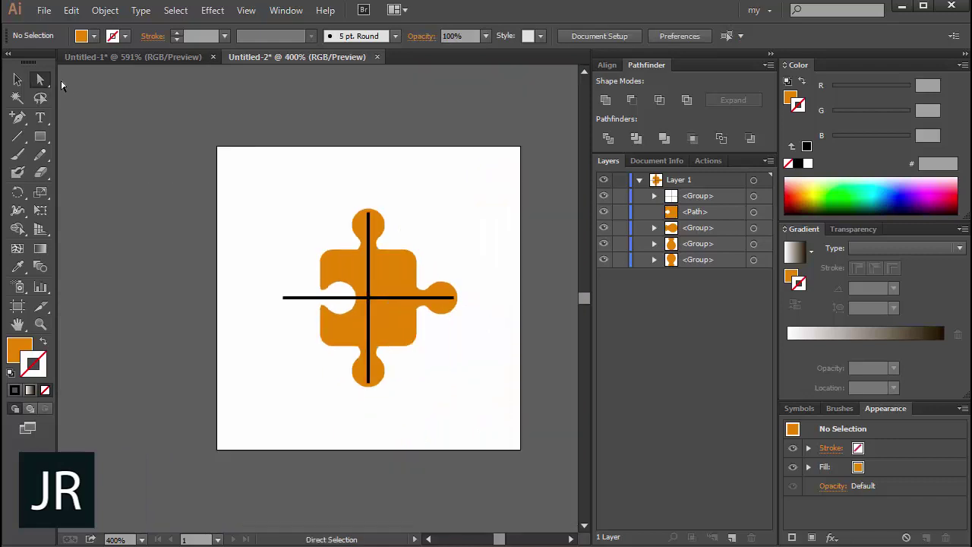
# - Hide the black cross-line group in the Layers panel
pyautogui.click(18, 79)
pyautogui.hotkey('ctrl', '+')
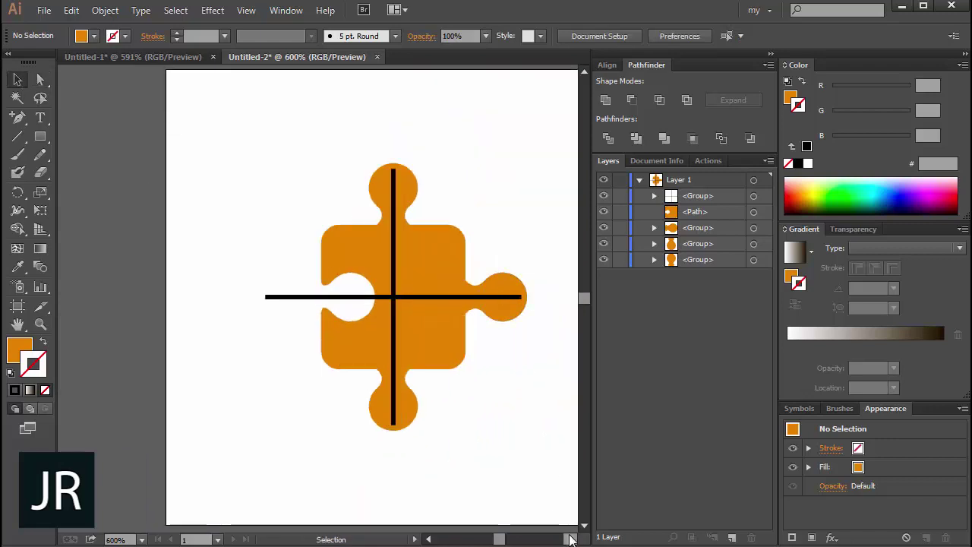
pyautogui.click(571, 538)
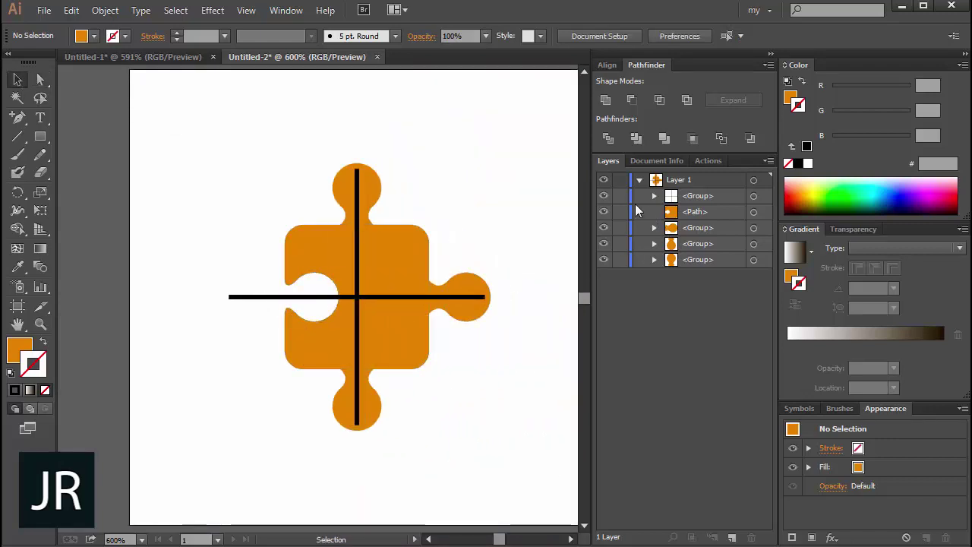
pyautogui.click(603, 195)
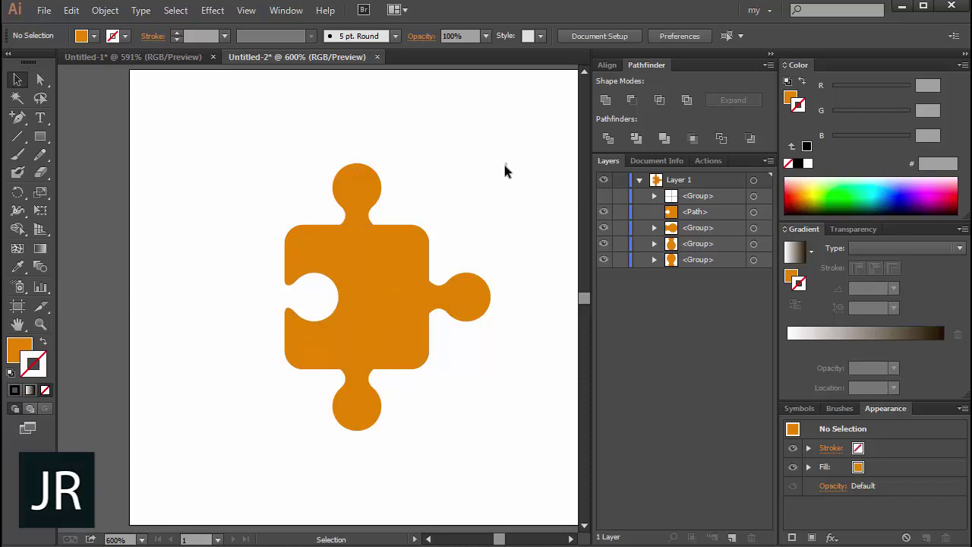
# - Unite all the orange puzzle knobs and body into one path with Pathfinder
pyautogui.moveTo(505, 164); pyautogui.dragTo(274, 442)
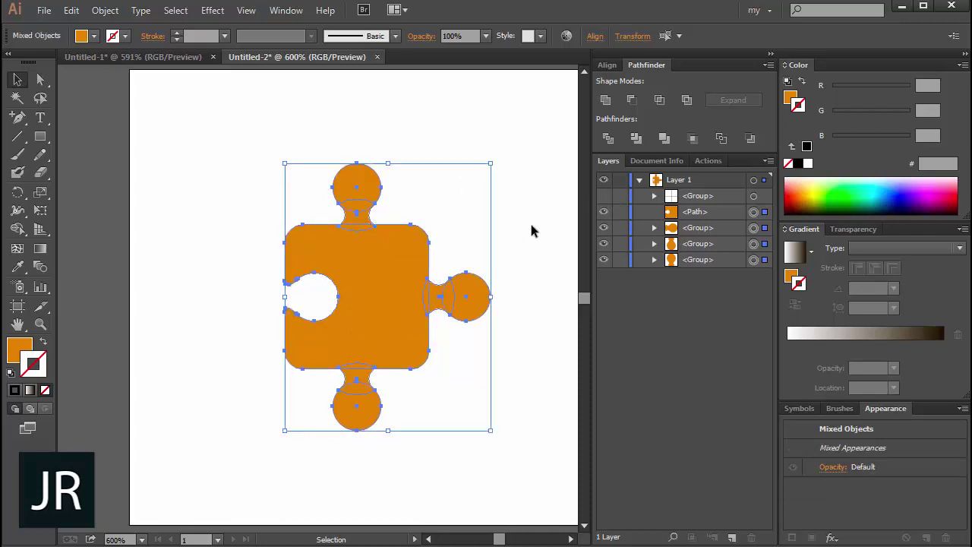
pyautogui.click(606, 99)
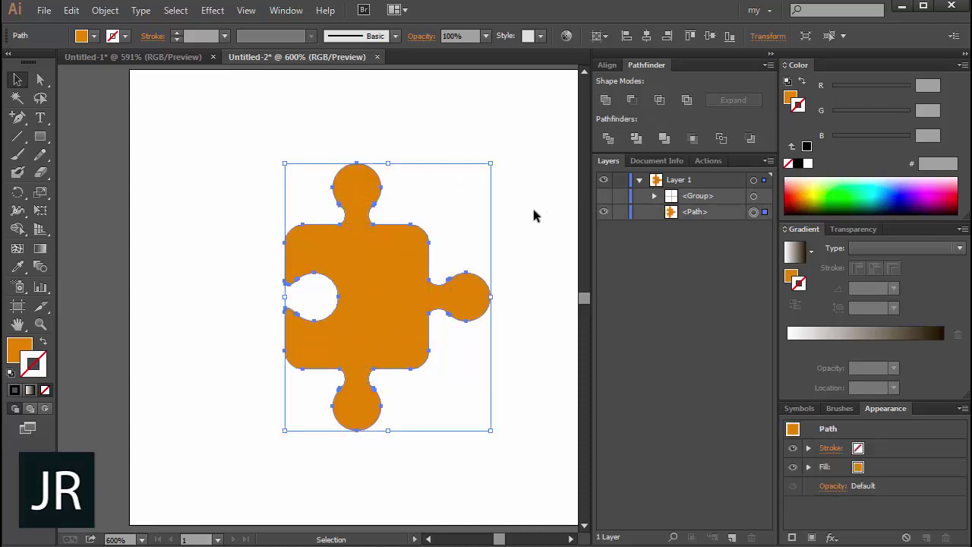
pyautogui.hotkey('ctrl', '-')
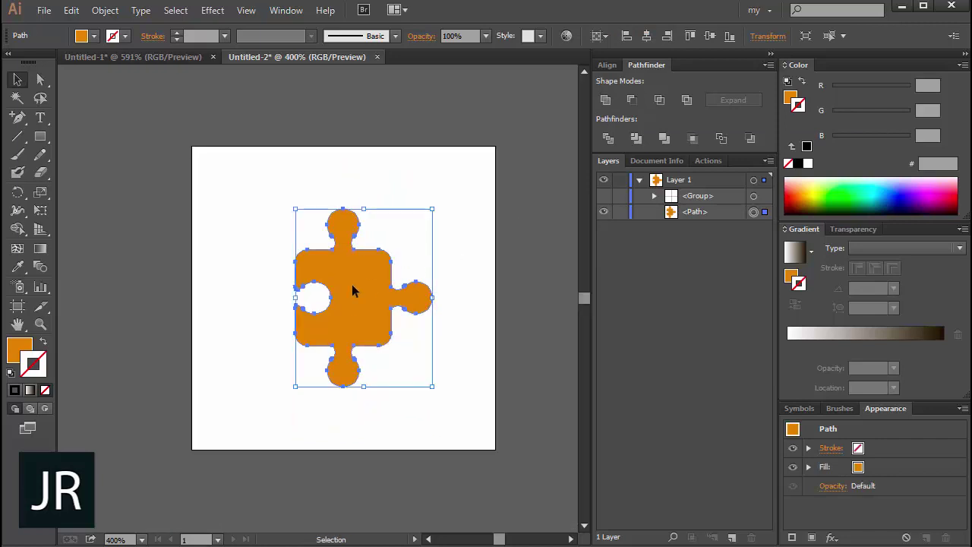
# - Place a copy of the piece beside the artboard and preview Extrude & Bevel on the original
pyautogui.moveTo(321, 336); pyautogui.dragTo(517, 219)
pyautogui.click(365, 284)
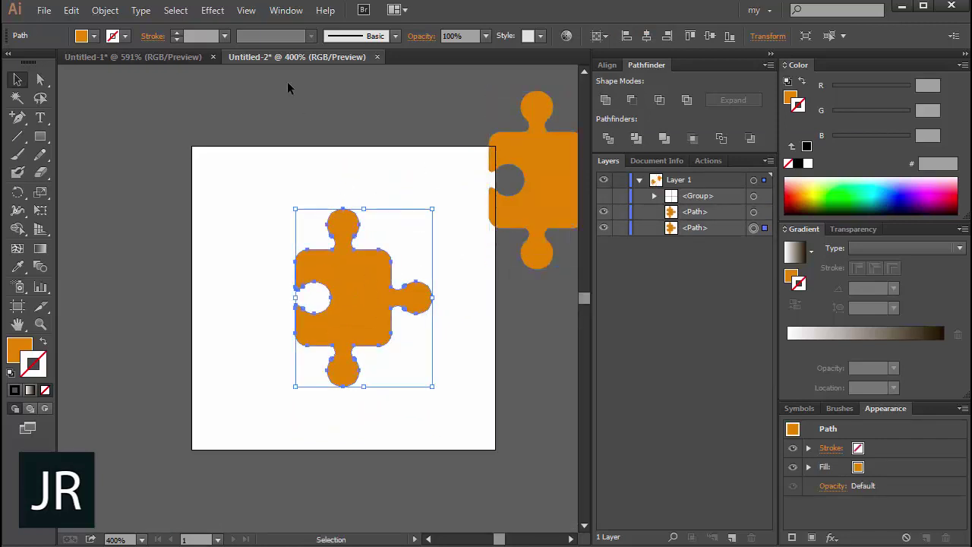
pyautogui.click(213, 9)
pyautogui.click(430, 99)
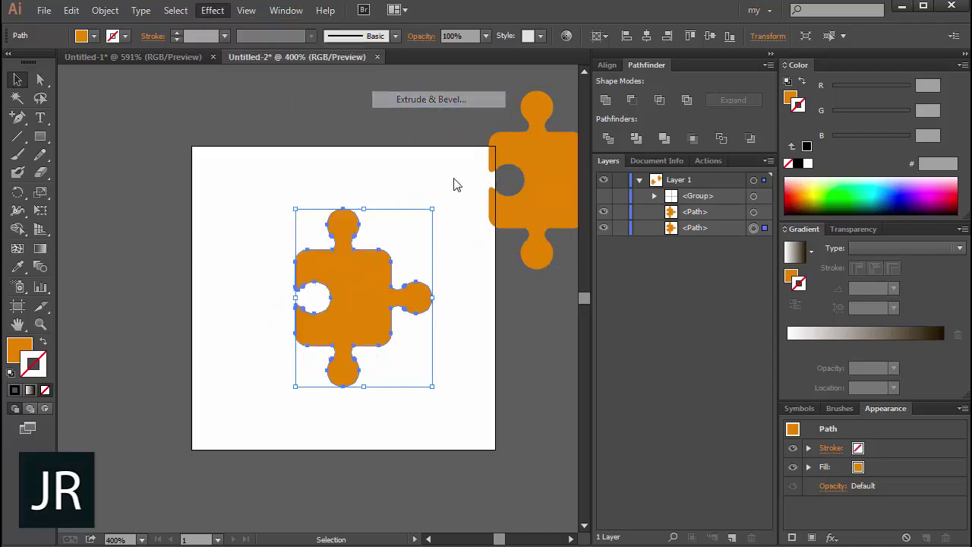
pyautogui.click(634, 356)
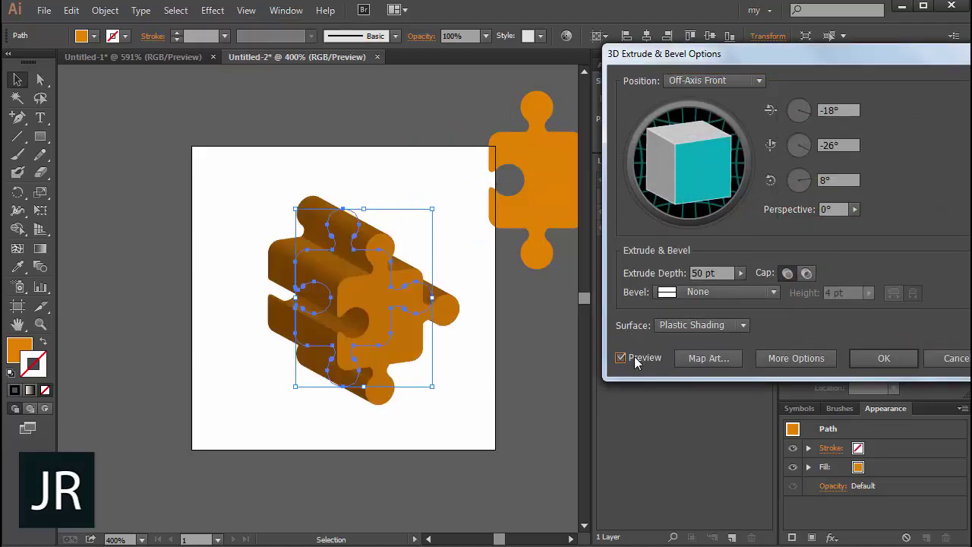
# - Adjust the extrusion depth down to 11 pt
pyautogui.click(712, 273)
pyautogui.hotkey('shift', 'Up')
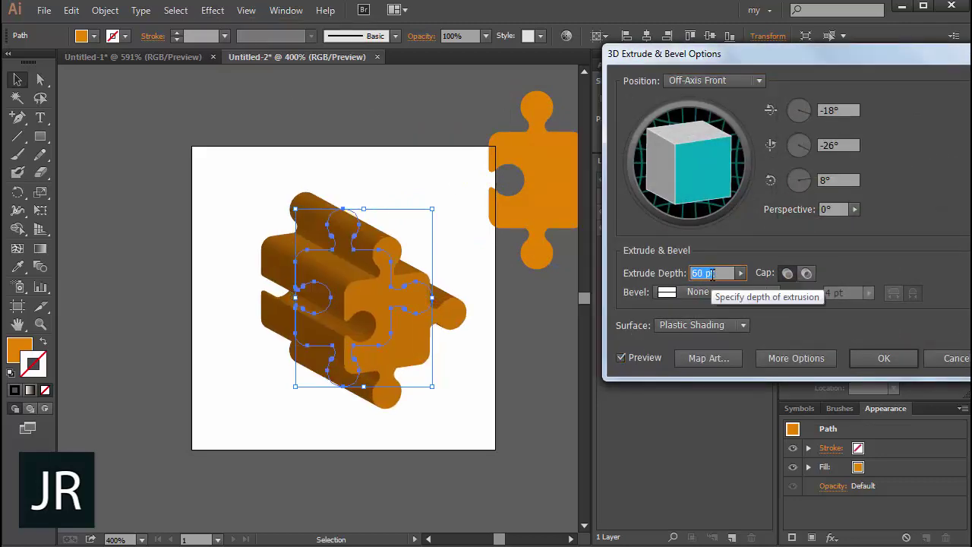
pyautogui.press('Down')
pyautogui.press('Down')
pyautogui.press('Down')
pyautogui.press('Down')
pyautogui.press('Down')
pyautogui.press('Down')
pyautogui.press('Down')
pyautogui.press('Down')
pyautogui.press('Down')
pyautogui.press('Down')
pyautogui.press('Down')
pyautogui.press('Down')
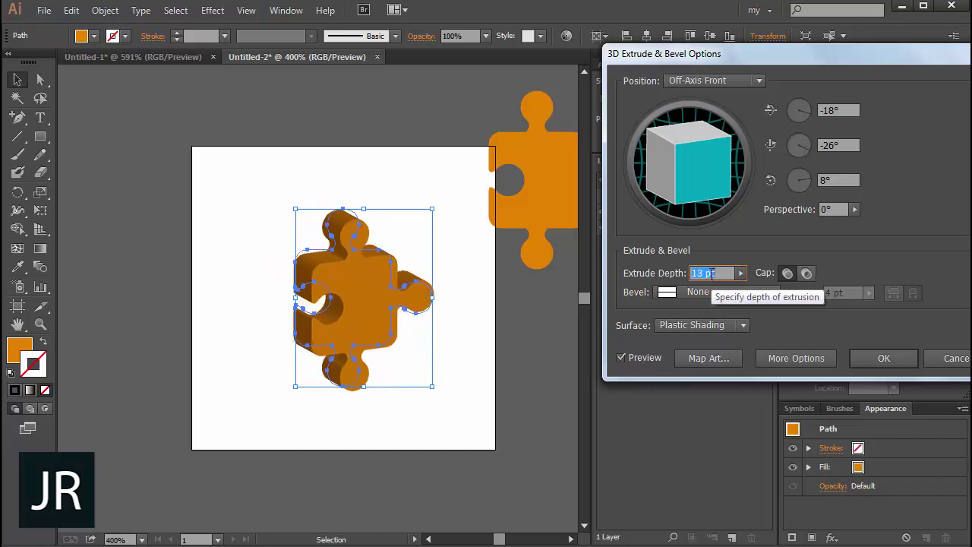
pyautogui.press('Down')
pyautogui.press('Down')
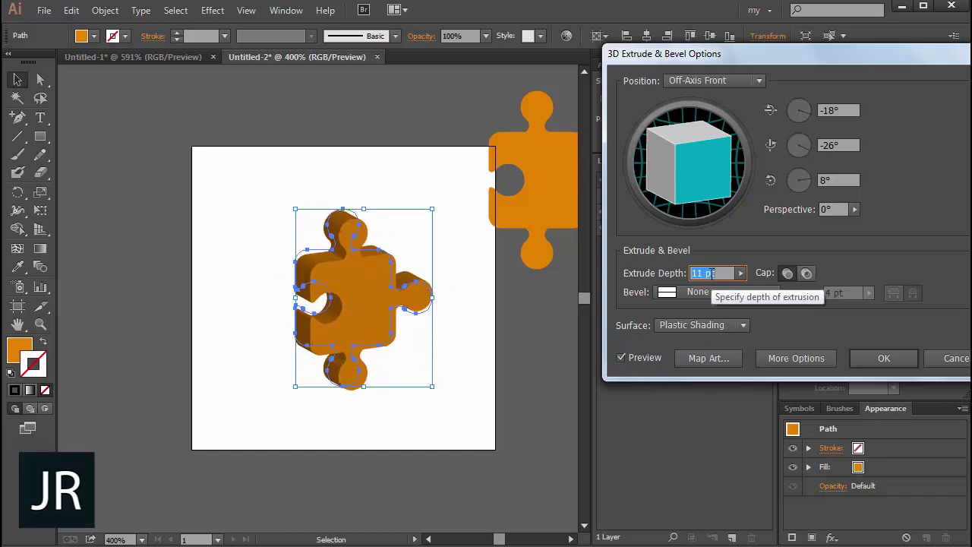
pyautogui.press('Down')
pyautogui.press('Down')
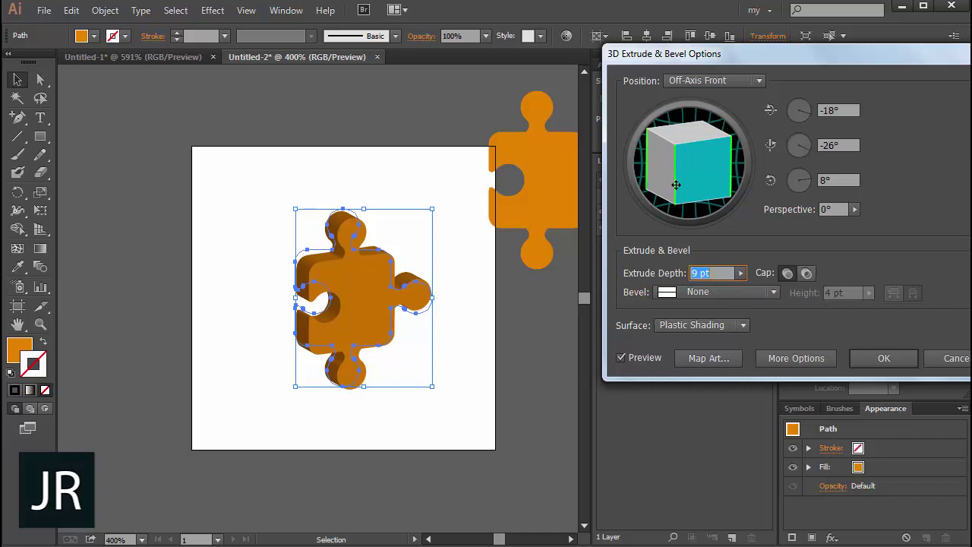
# - Rotate the extruded piece to 22°, -27°, -18° with 7 pt depth and confirm the effect
pyautogui.moveTo(673, 180)
pyautogui.mouseDown()
pyautogui.moveTo(650, 176)
pyautogui.moveTo(678, 126)
pyautogui.mouseUp()
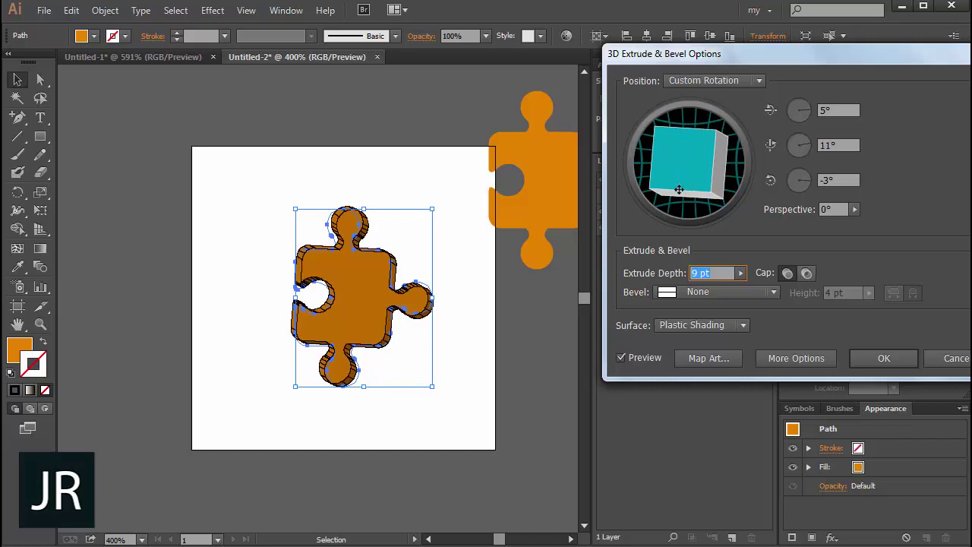
pyautogui.moveTo(678, 190); pyautogui.dragTo(680, 187)
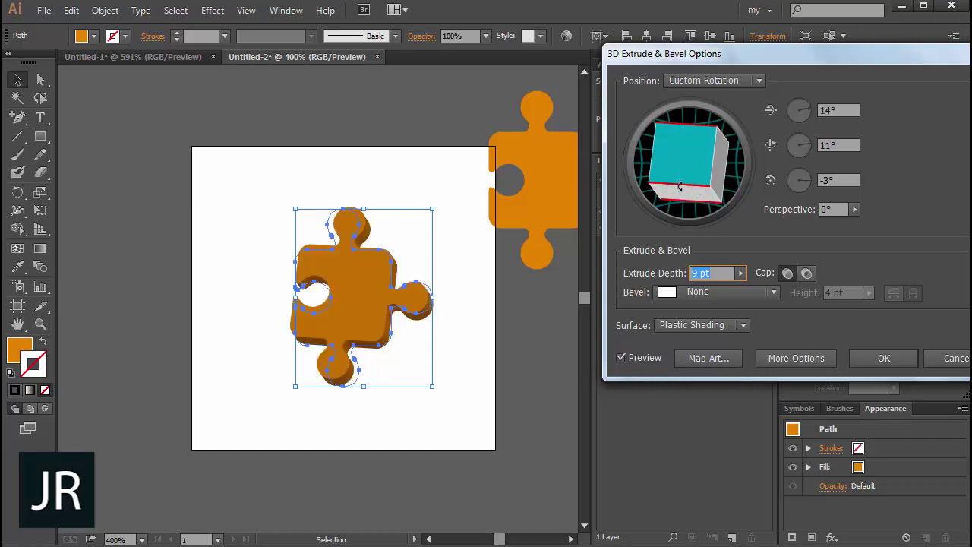
pyautogui.moveTo(680, 187); pyautogui.dragTo(680, 176)
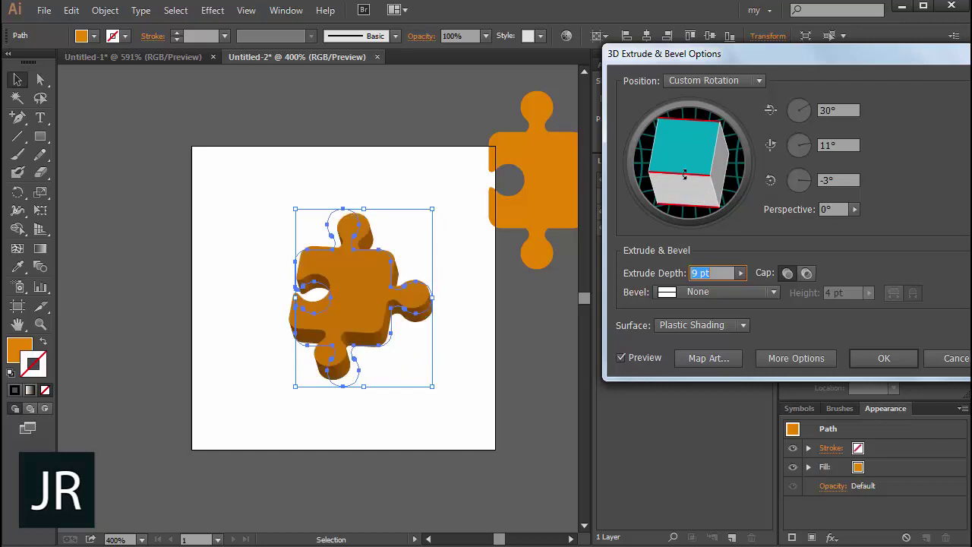
pyautogui.moveTo(685, 174); pyautogui.dragTo(687, 160)
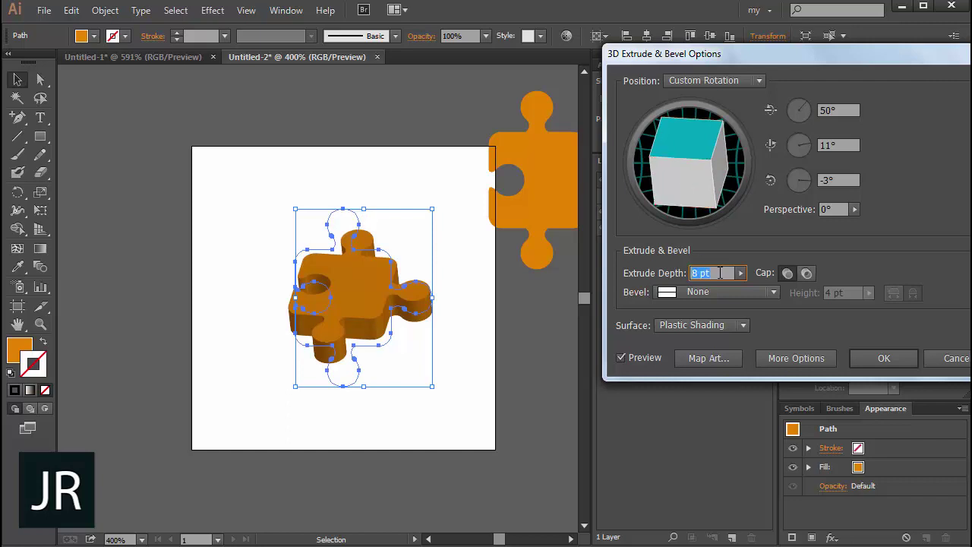
pyautogui.press('Down')
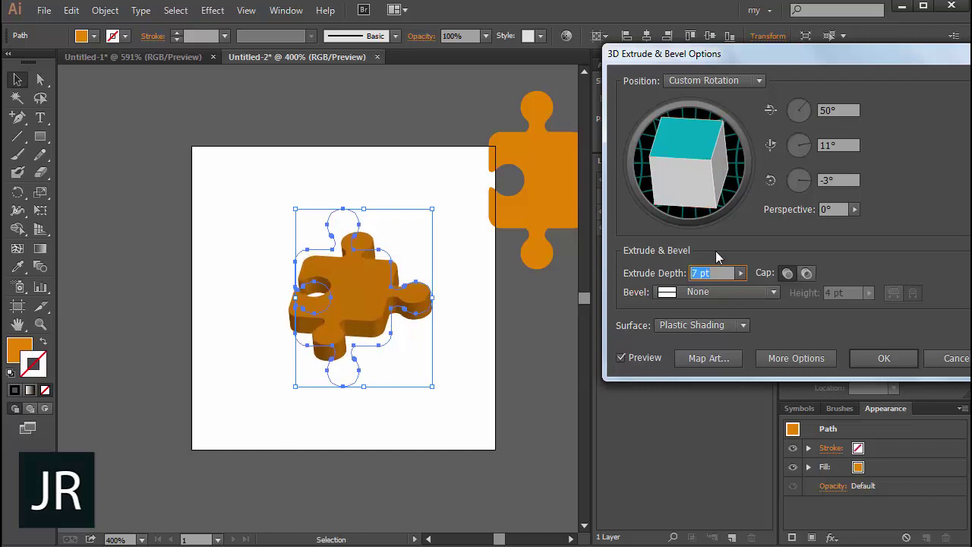
pyautogui.moveTo(693, 164); pyautogui.dragTo(684, 181)
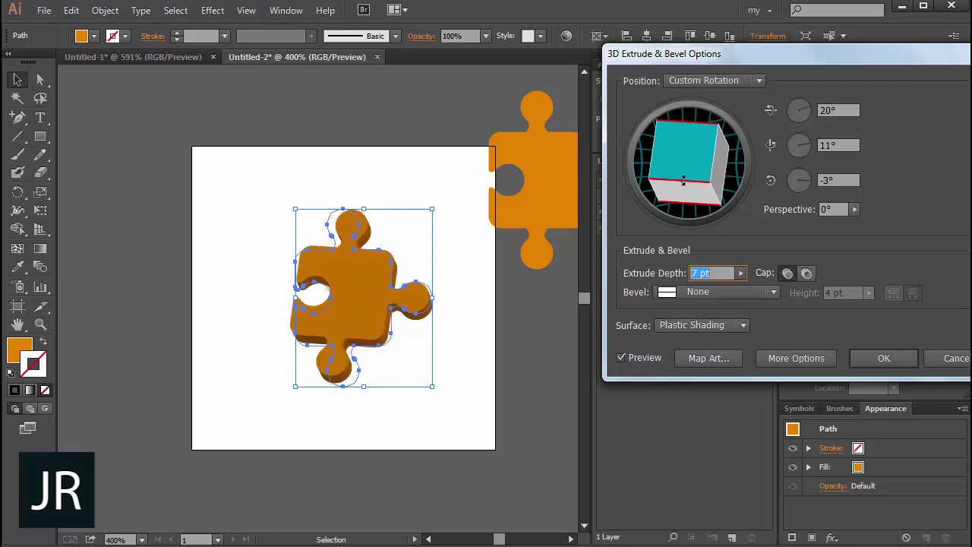
pyautogui.moveTo(648, 156); pyautogui.dragTo(674, 163)
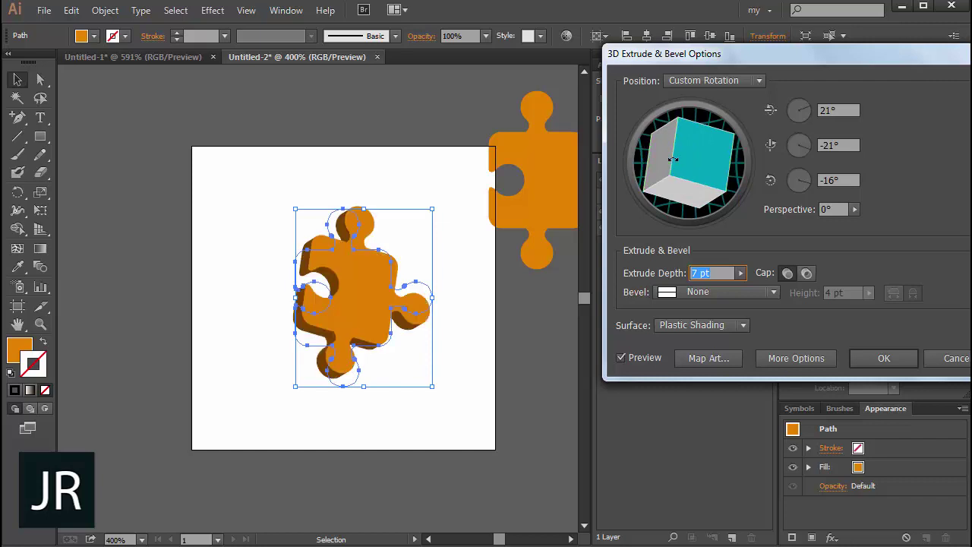
pyautogui.moveTo(672, 160); pyautogui.dragTo(676, 158)
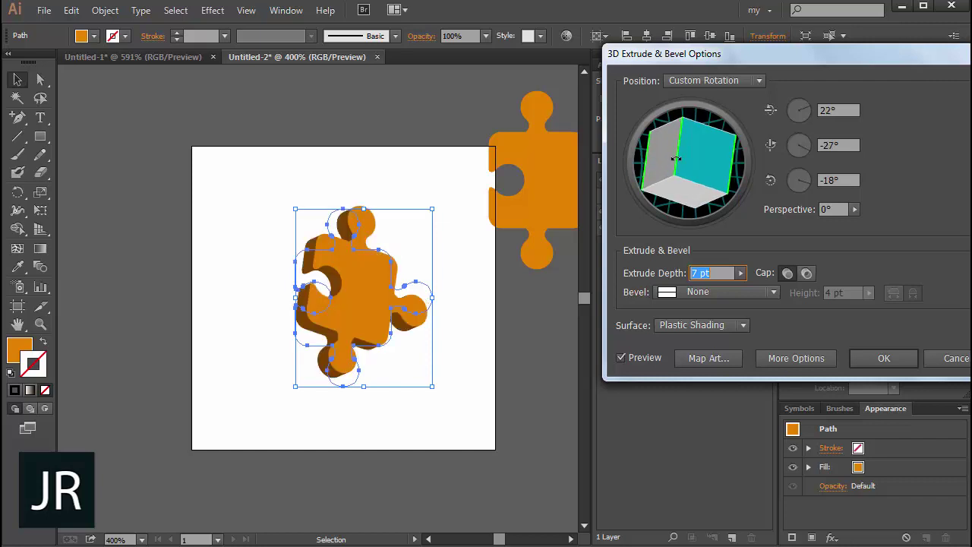
pyautogui.click(859, 356)
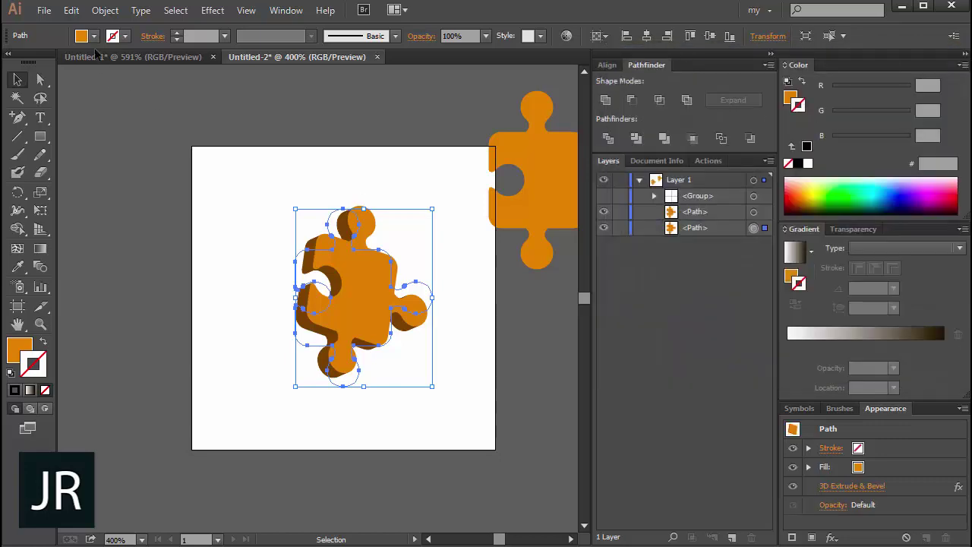
pyautogui.click(104, 14)
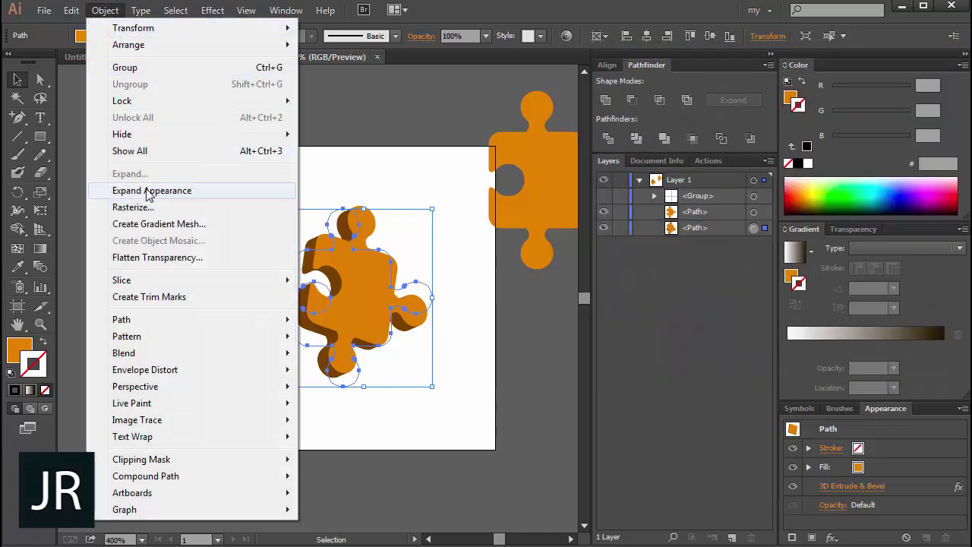
# - Expand the 3D appearance and show object statistics in Document Info
pyautogui.click(149, 190)
pyautogui.click(672, 163)
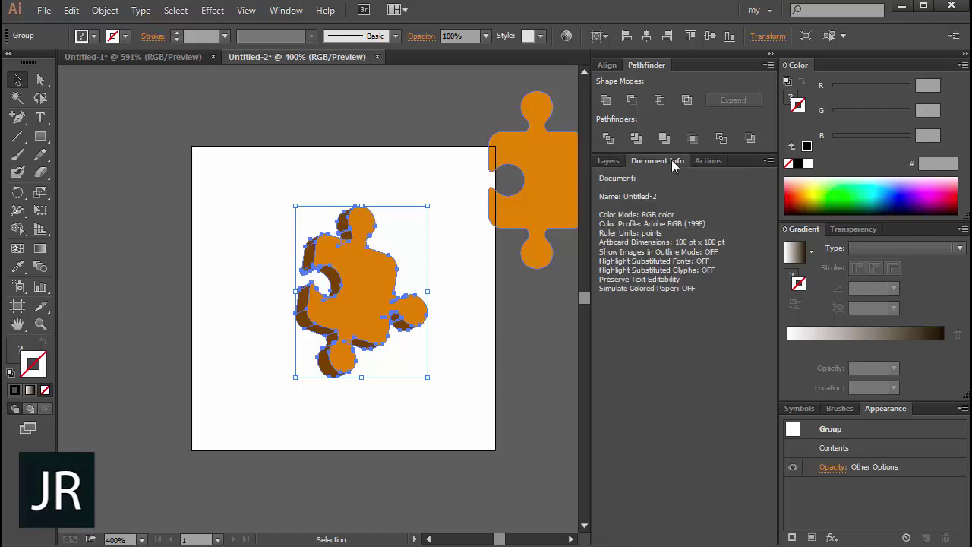
pyautogui.click(768, 164)
pyautogui.click(805, 203)
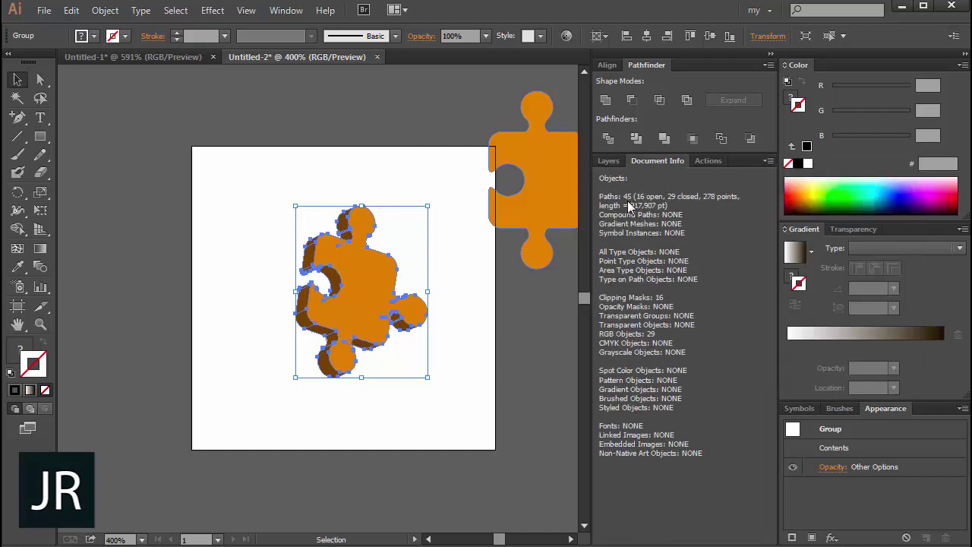
# - Ungroup the expanded artwork twice and reselect it
pyautogui.rightClick(353, 259)
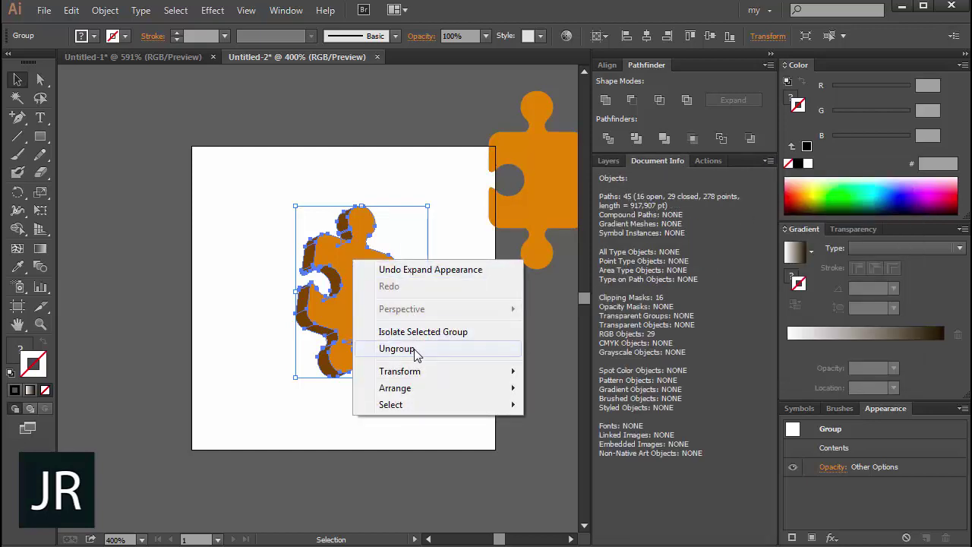
pyautogui.click(424, 349)
pyautogui.click(485, 332)
pyautogui.click(370, 298)
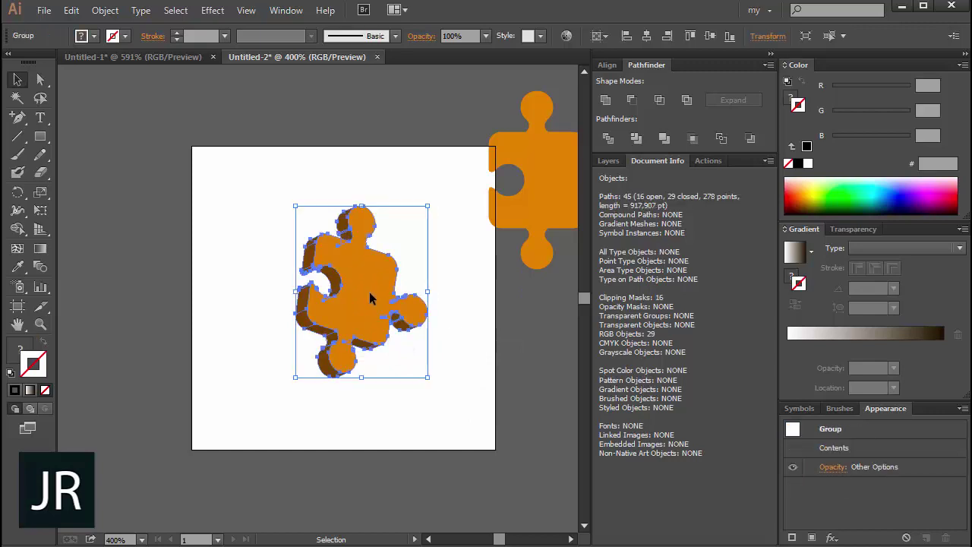
pyautogui.rightClick(370, 298)
pyautogui.click(412, 384)
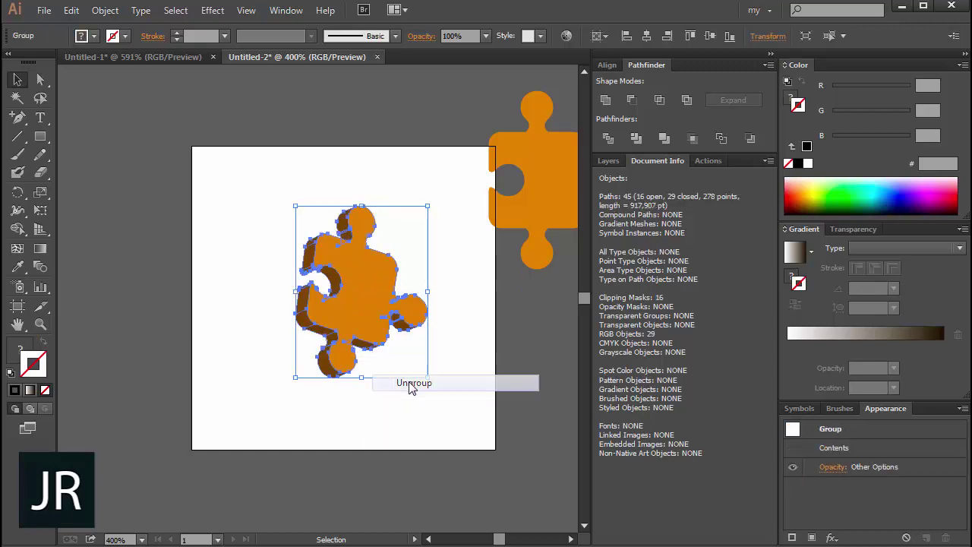
pyautogui.click(464, 357)
pyautogui.click(372, 300)
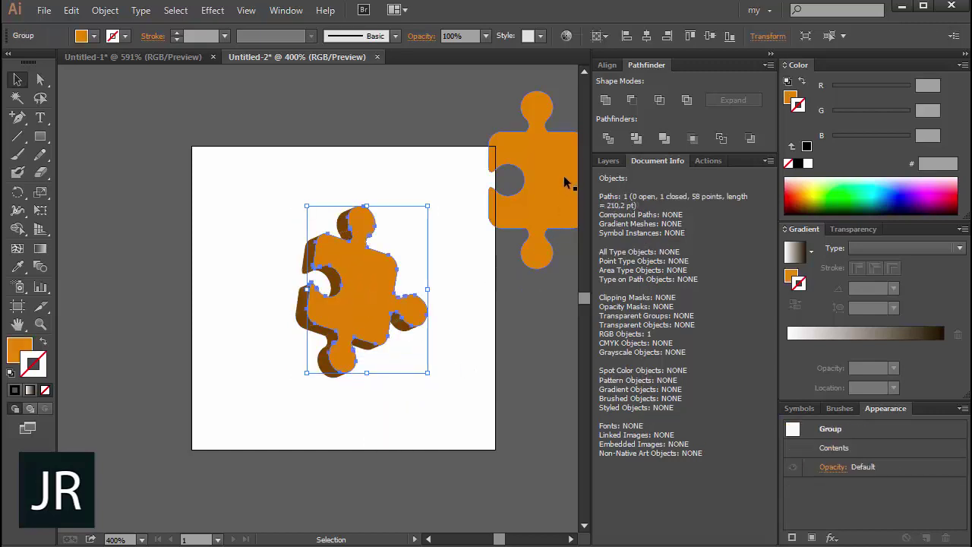
# - Inspect the artwork's structure in Document Info and test-select the brown side pieces
pyautogui.click(607, 160)
pyautogui.click(649, 161)
pyautogui.click(331, 288)
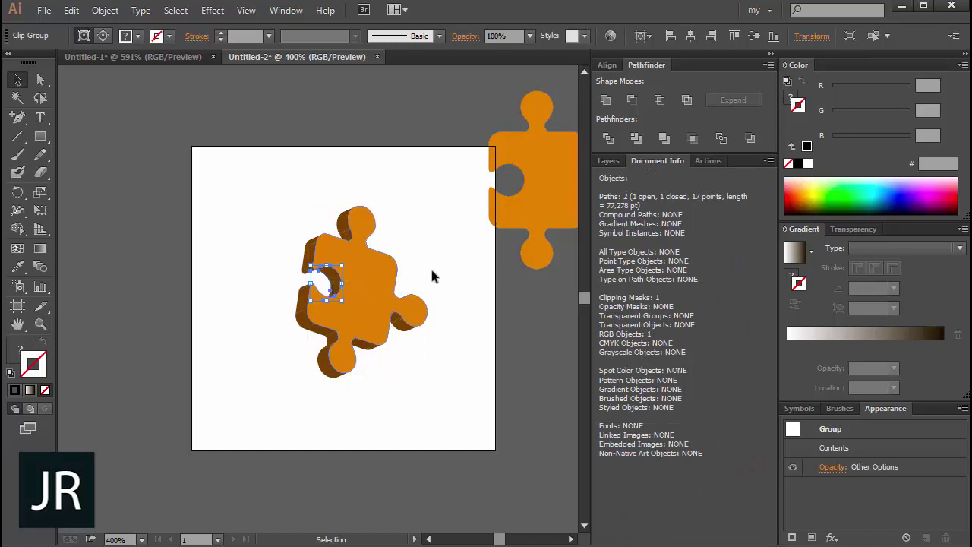
pyautogui.click(319, 243)
pyautogui.click(307, 258)
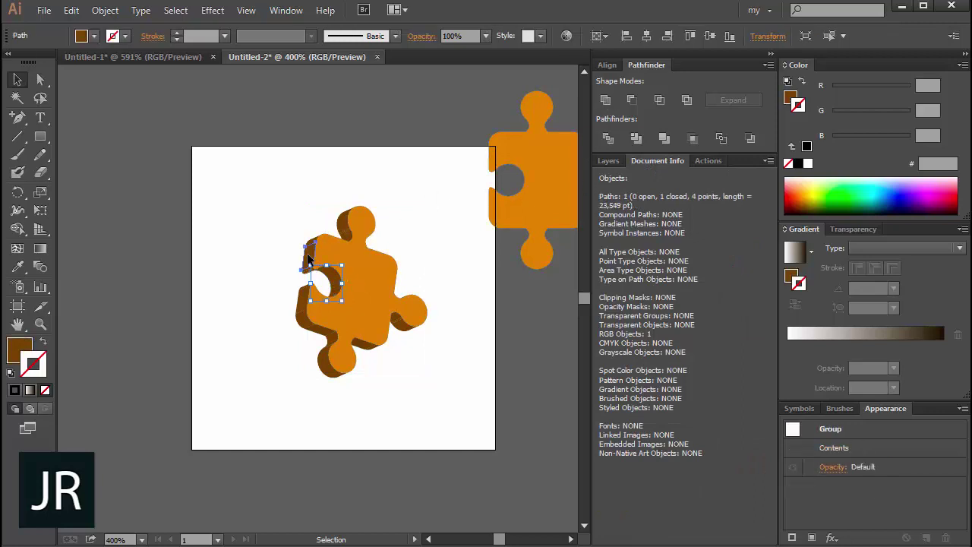
pyautogui.click(346, 279)
pyautogui.hotkey('ctrl', 'shift', 'a')
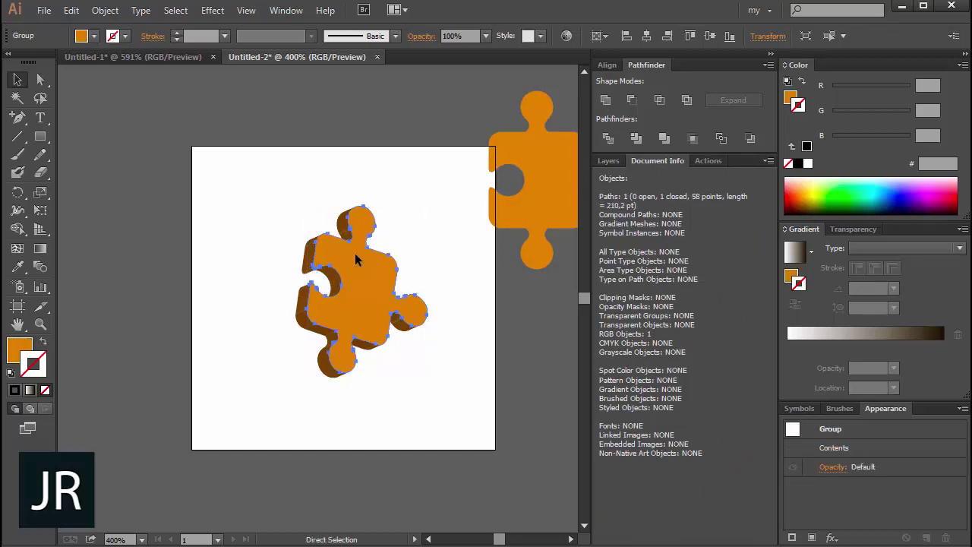
pyautogui.click(335, 276)
pyautogui.hotkey('ctrl', 'shift', 'a')
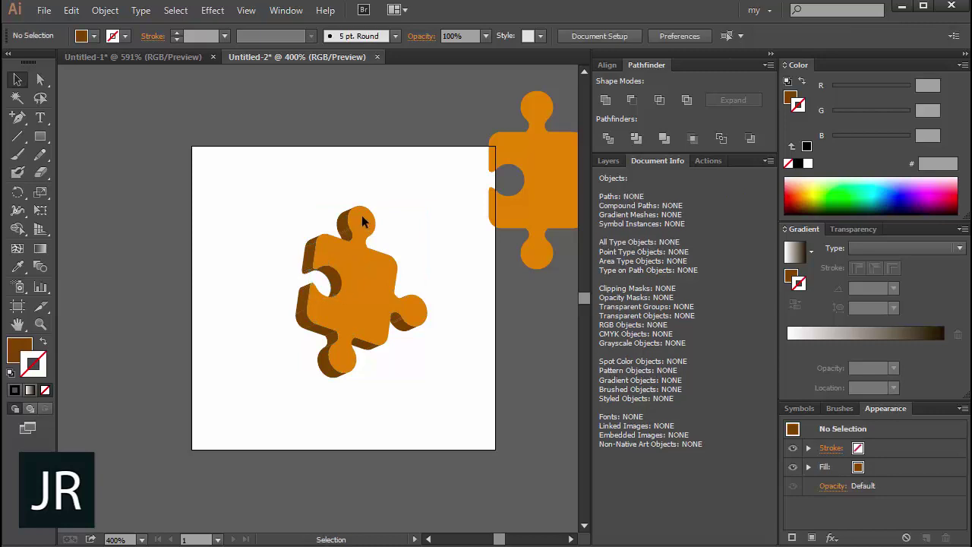
# - Unite the top knob's clipped side group into one solid path
pyautogui.click(343, 218)
pyautogui.moveTo(330, 181); pyautogui.dragTo(351, 244)
pyautogui.click(605, 99)
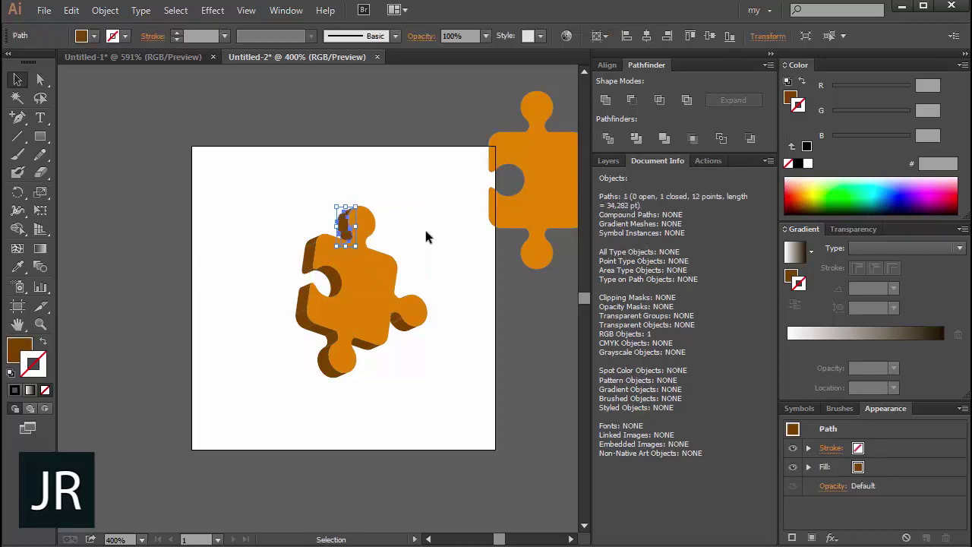
pyautogui.click(281, 238)
# - Unite the right knob's clipped side group into one solid path
pyautogui.moveTo(319, 262); pyautogui.dragTo(325, 267)
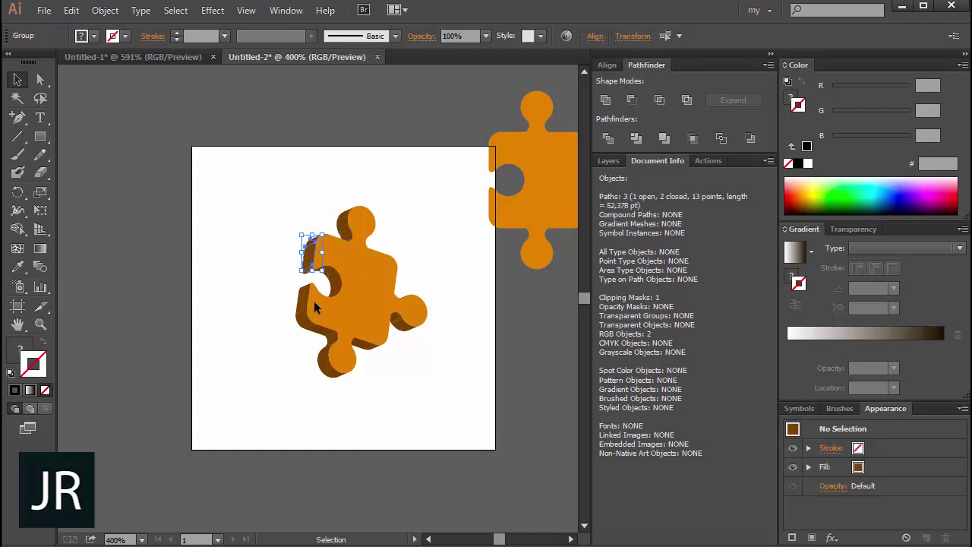
pyautogui.hotkey('ctrl', 'shift', 'a')
pyautogui.click(410, 329)
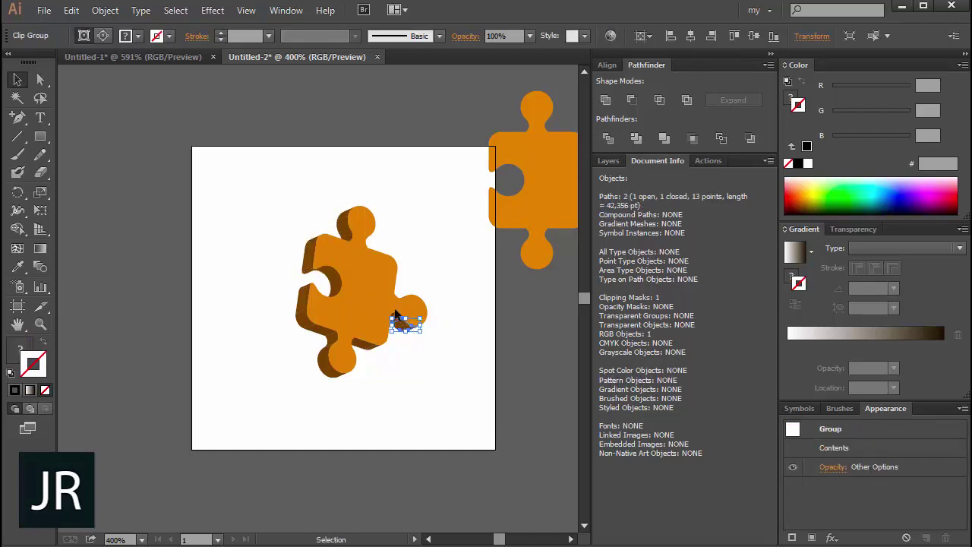
pyautogui.click(421, 330)
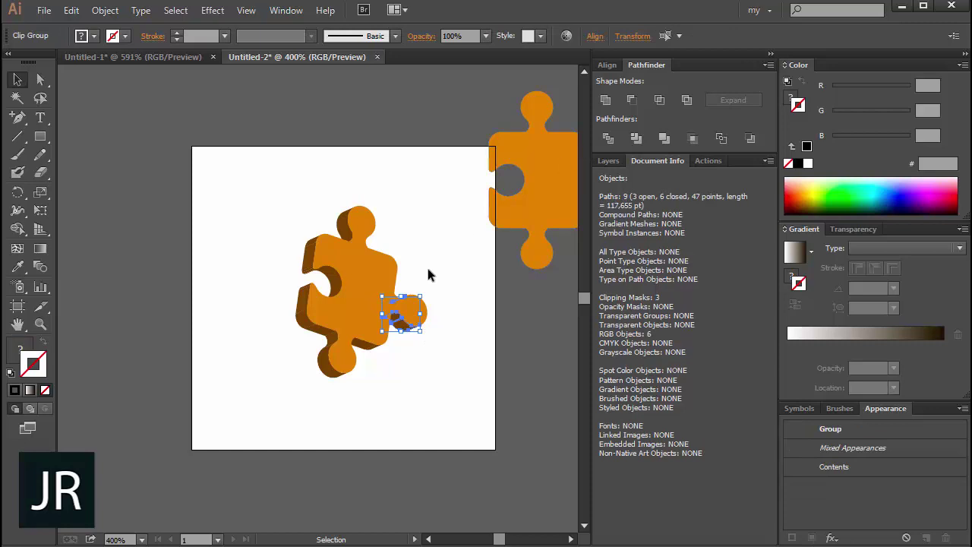
pyautogui.click(429, 274)
pyautogui.click(383, 299)
pyautogui.hotkey('ctrl', 'shift', 'a')
pyautogui.click(434, 334)
pyautogui.click(604, 101)
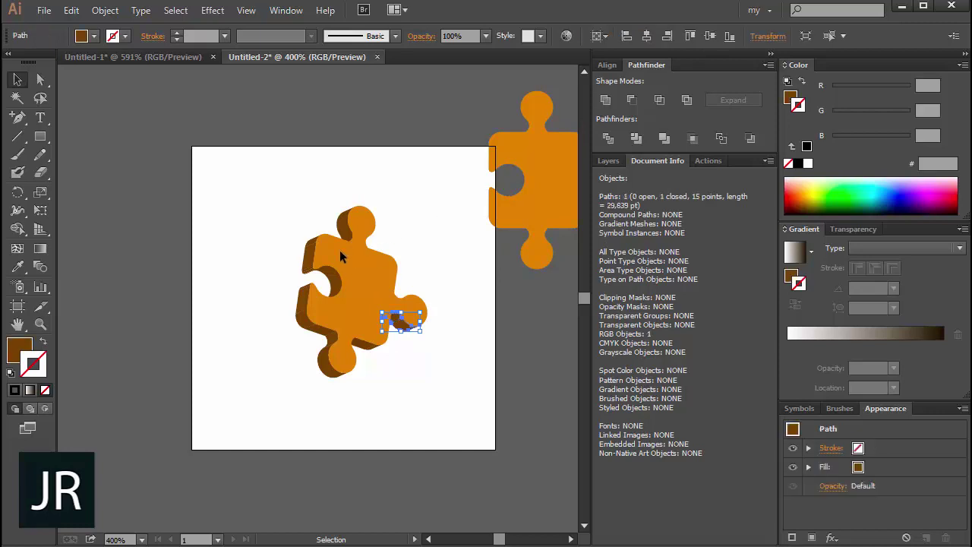
pyautogui.moveTo(277, 219); pyautogui.dragTo(468, 392)
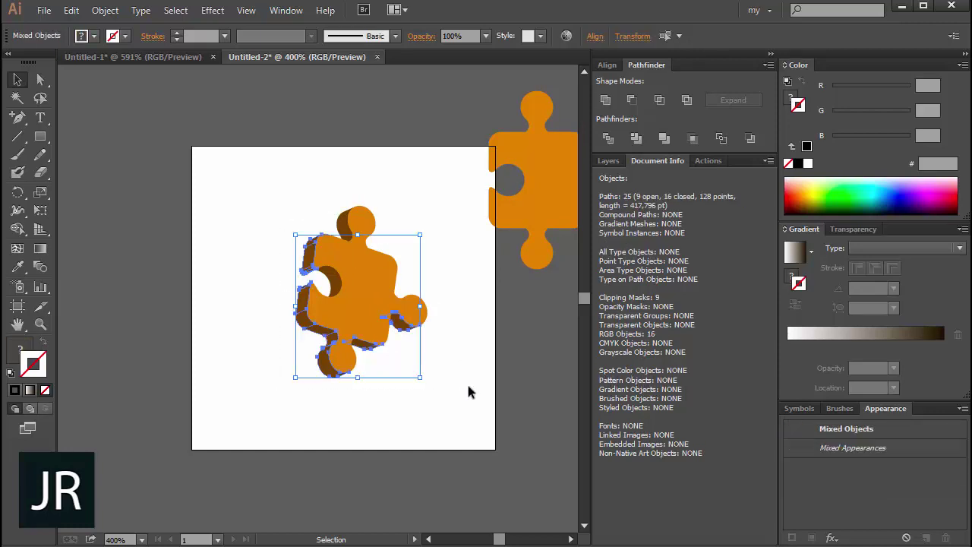
# - Undo an accidental move and unite the small clipped group near the bottom knob
pyautogui.click(437, 272)
pyautogui.moveTo(440, 303)
pyautogui.mouseDown()
pyautogui.moveTo(383, 338)
pyautogui.moveTo(501, 380)
pyautogui.mouseUp()
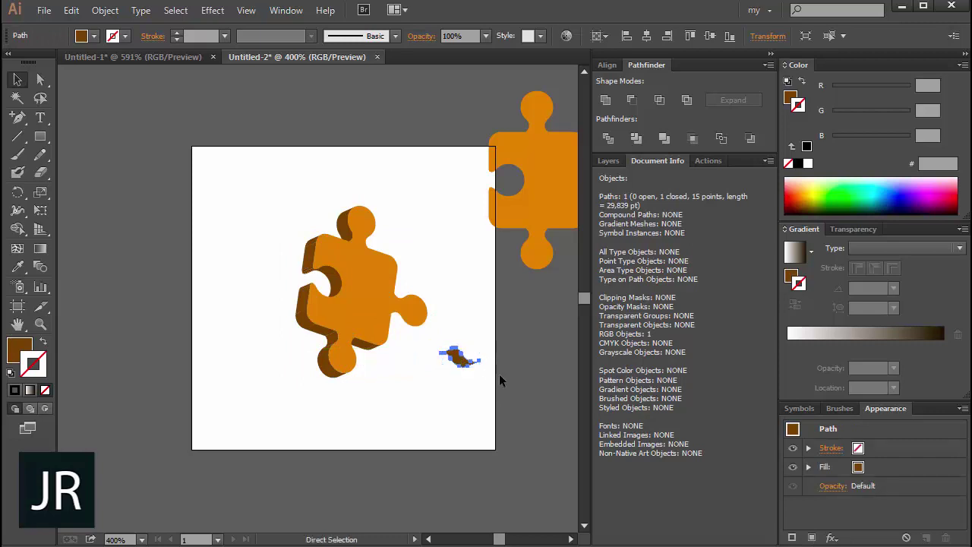
pyautogui.hotkey('ctrl', 'z')
pyautogui.click(256, 229)
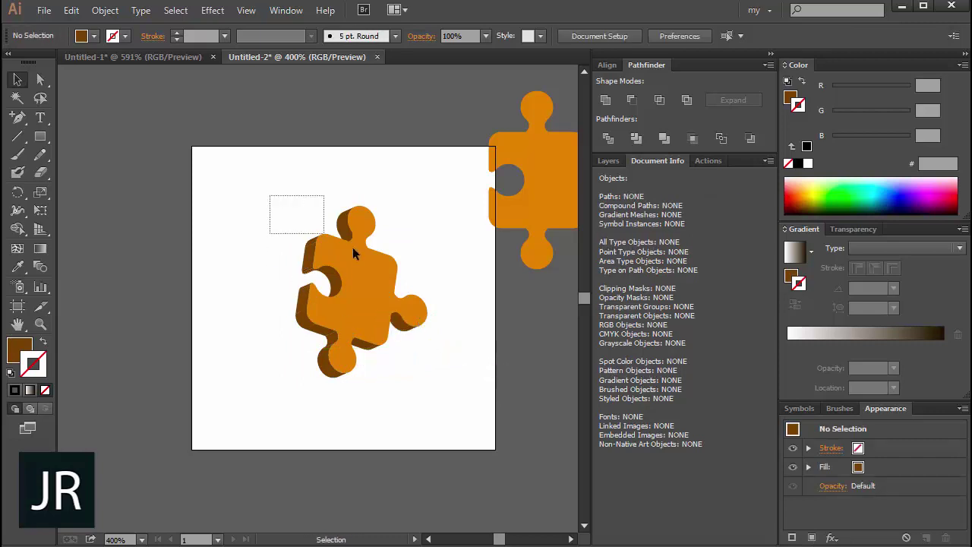
pyautogui.moveTo(352, 255); pyautogui.dragTo(425, 397)
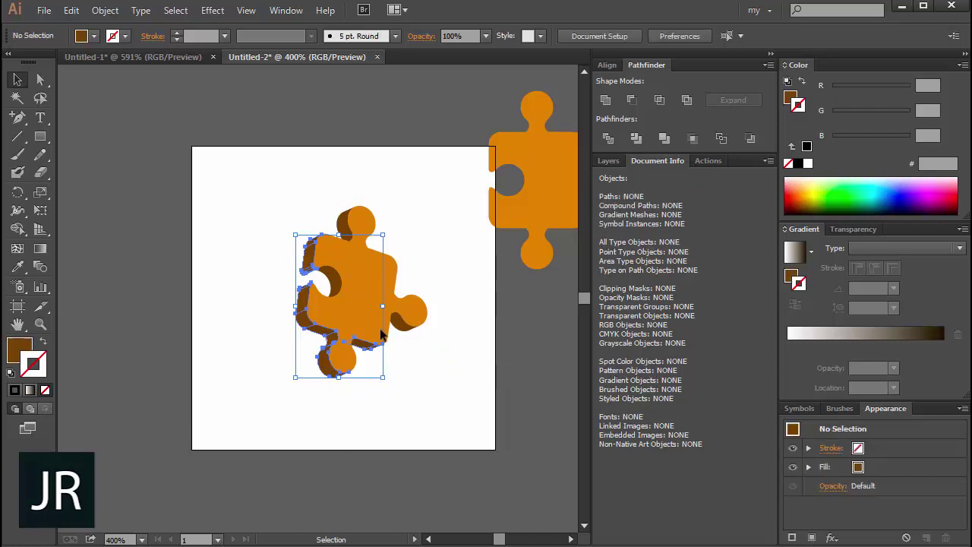
pyautogui.moveTo(403, 337); pyautogui.dragTo(355, 368)
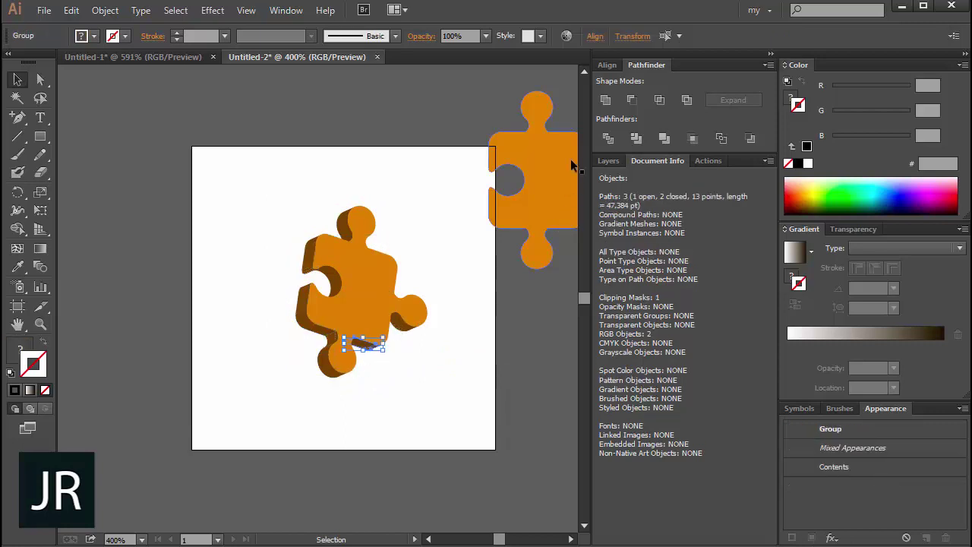
pyautogui.click(607, 100)
# - Unite the left-edge clipped side pieces into one path and reselect the whole piece
pyautogui.click(434, 325)
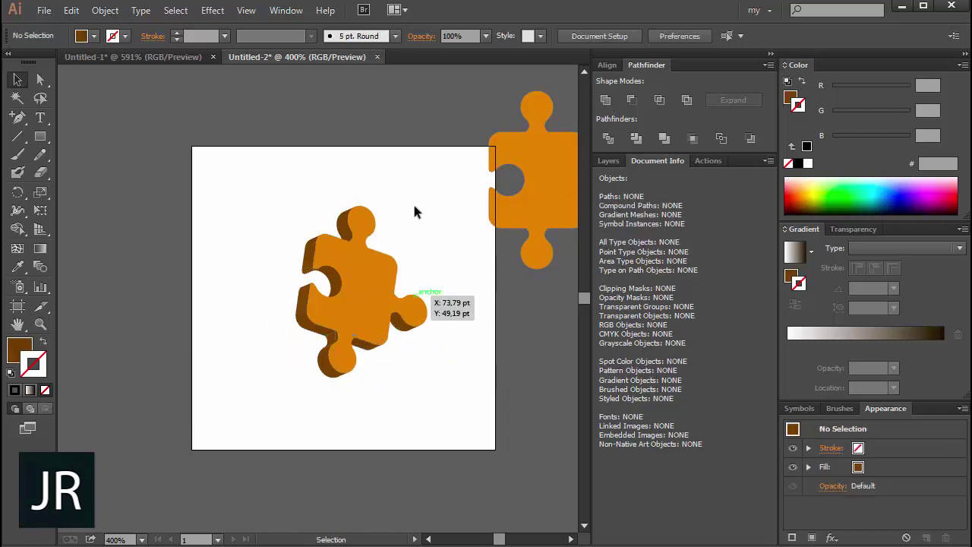
pyautogui.click(345, 325)
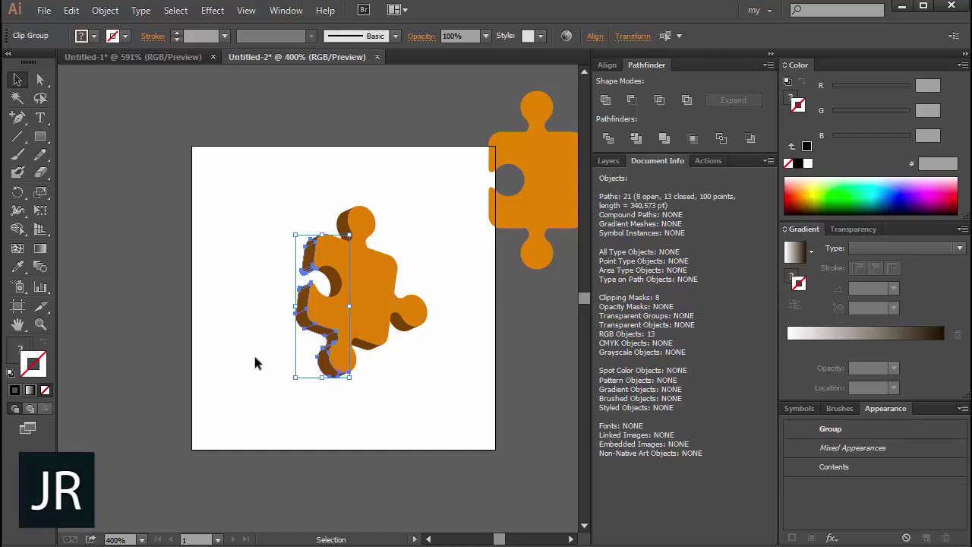
pyautogui.click(294, 258)
pyautogui.moveTo(314, 211); pyautogui.dragTo(374, 275)
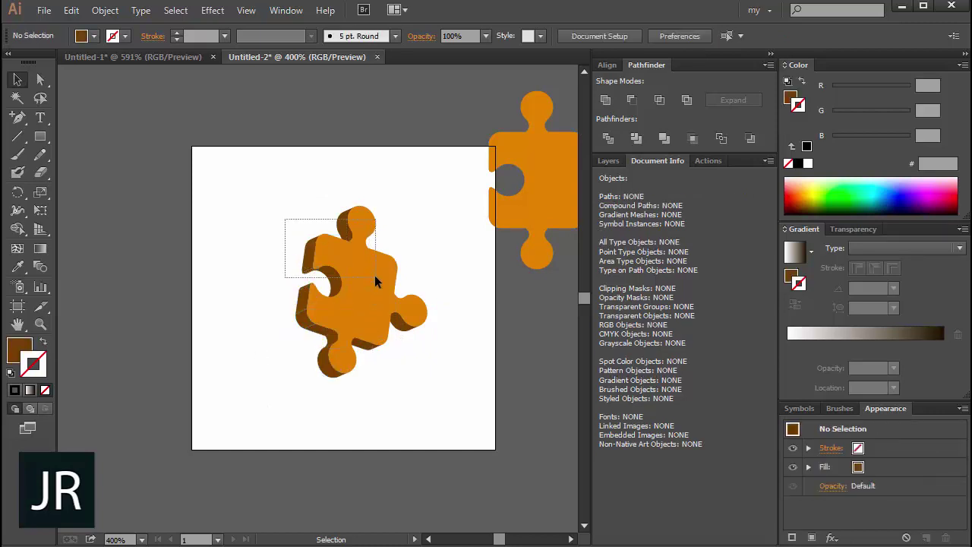
pyautogui.click(542, 195)
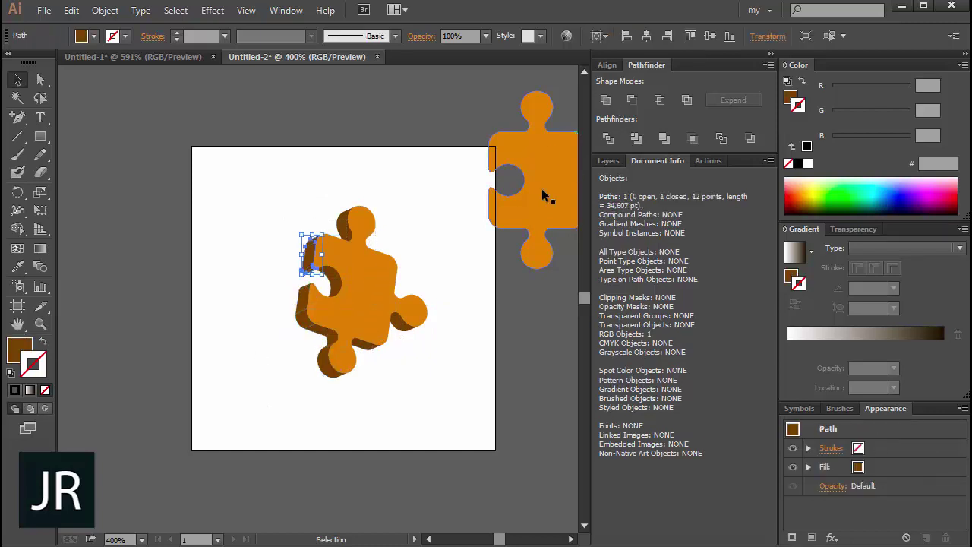
pyautogui.moveTo(278, 267); pyautogui.dragTo(390, 430)
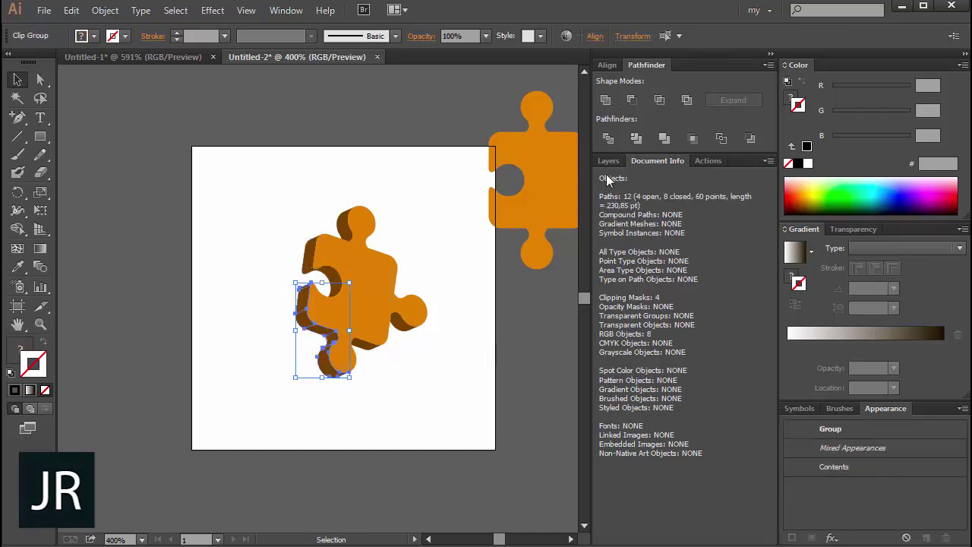
pyautogui.click(606, 101)
pyautogui.click(464, 296)
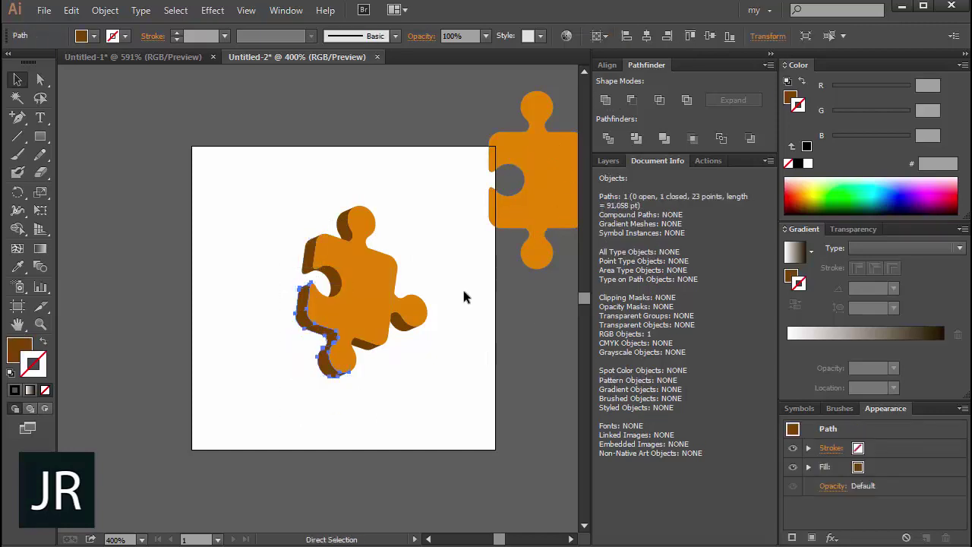
pyautogui.hotkey('ctrl', 'a')
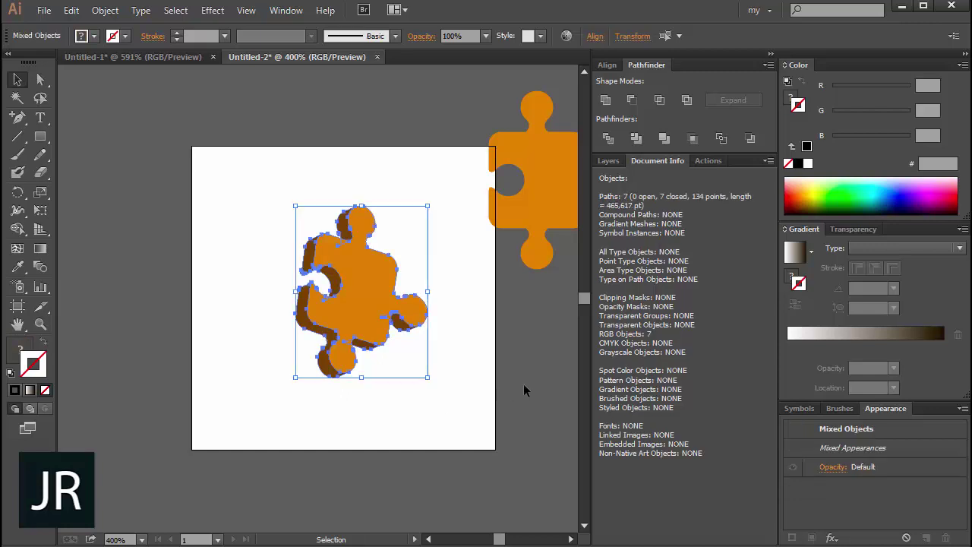
pyautogui.moveTo(452, 197); pyautogui.dragTo(272, 384)
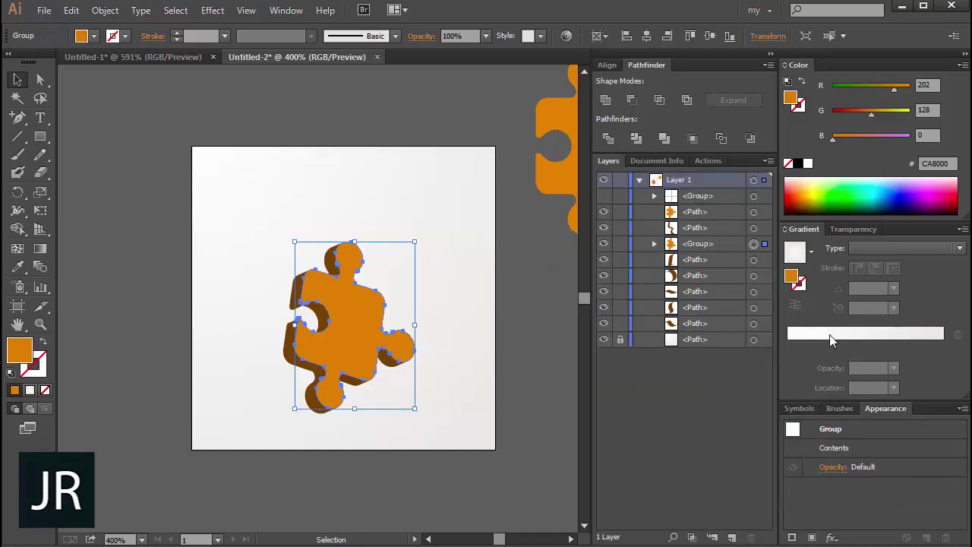
# - Give the top face a radial gradient with a yellow stop
pyautogui.click(856, 344)
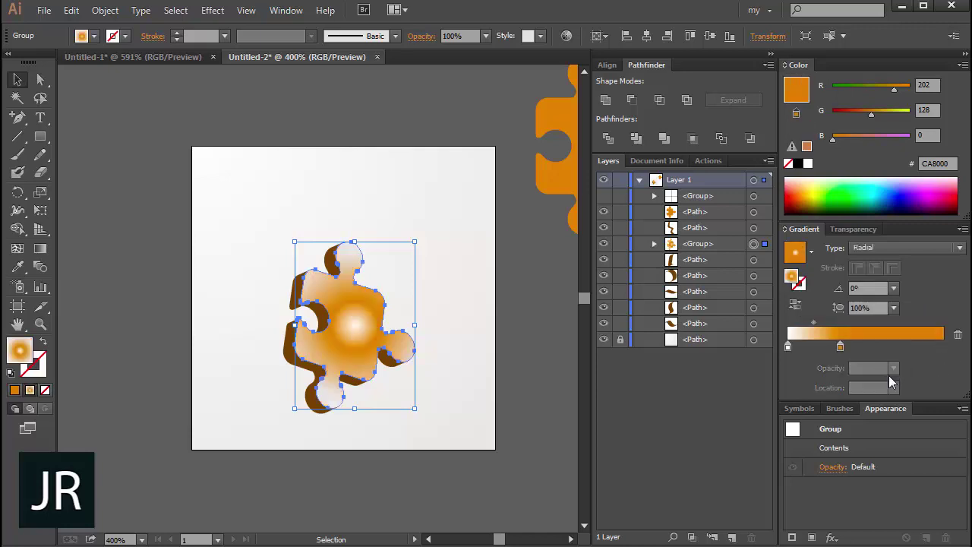
pyautogui.moveTo(840, 346); pyautogui.dragTo(943, 346)
pyautogui.click(813, 188)
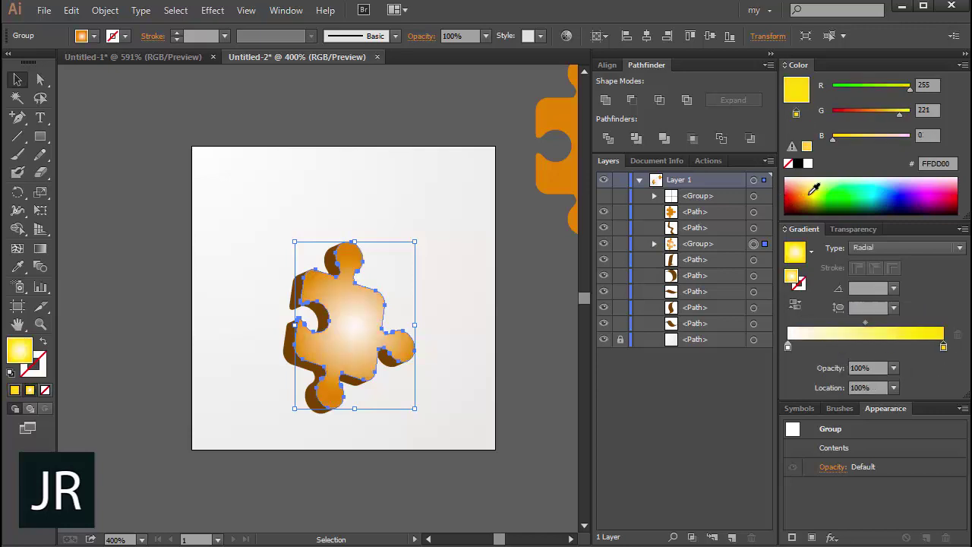
pyautogui.click(811, 191)
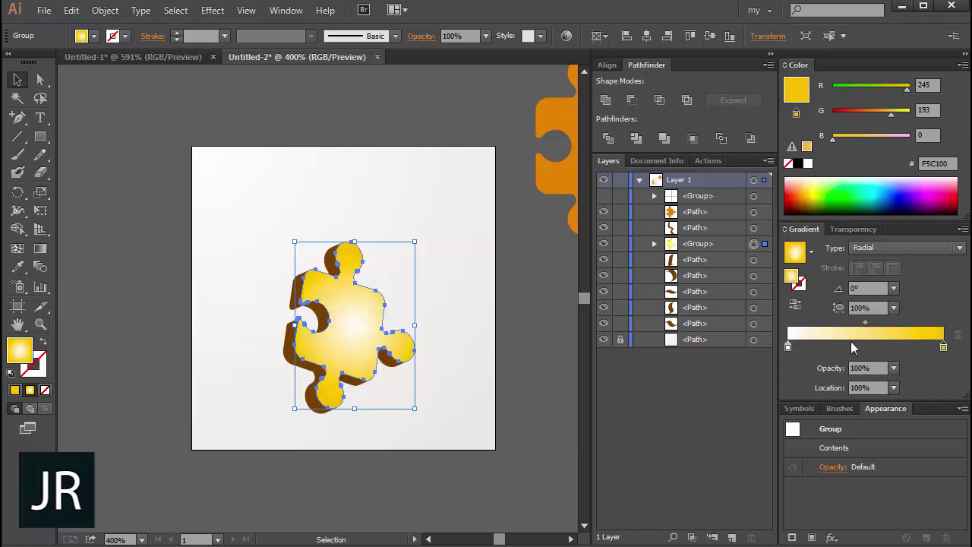
# - Add a vivid yellow middle gradient stop at about 77%
pyautogui.click(851, 346)
pyautogui.click(807, 187)
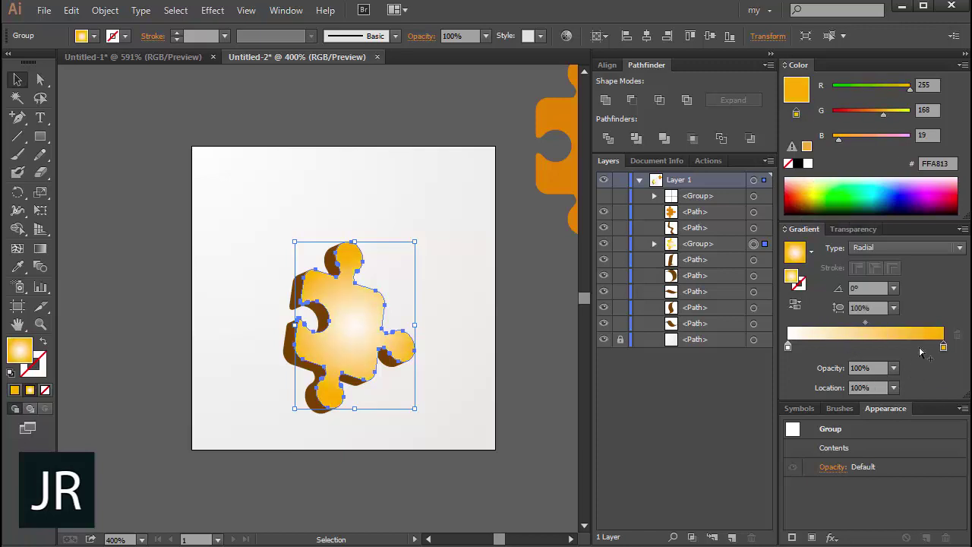
pyautogui.moveTo(850, 346); pyautogui.dragTo(907, 346)
pyautogui.click(825, 193)
pyautogui.click(814, 187)
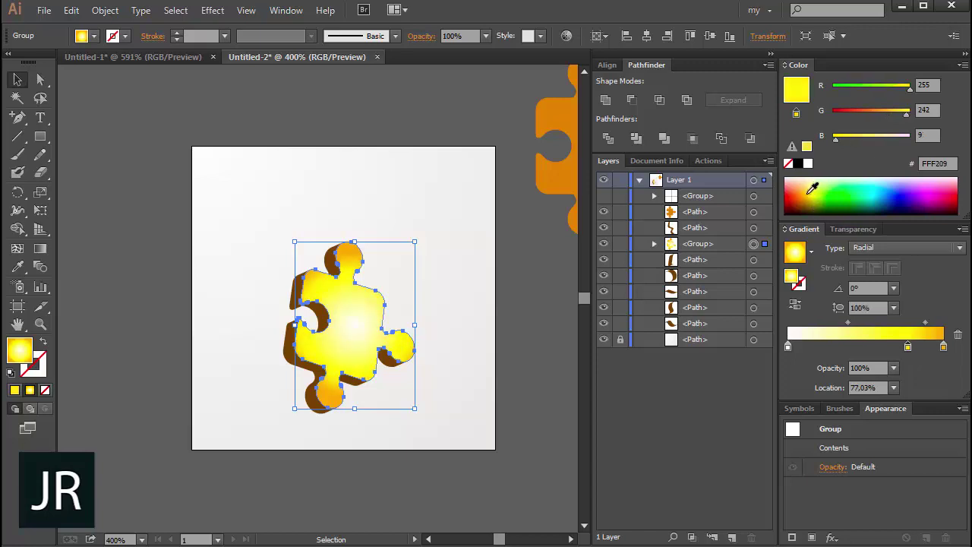
pyautogui.click(812, 188)
# - Remove the white stop and set the outer stop to orange F58700
pyautogui.moveTo(788, 346)
pyautogui.mouseDown()
pyautogui.moveTo(895, 357)
pyautogui.moveTo(788, 347)
pyautogui.mouseUp()
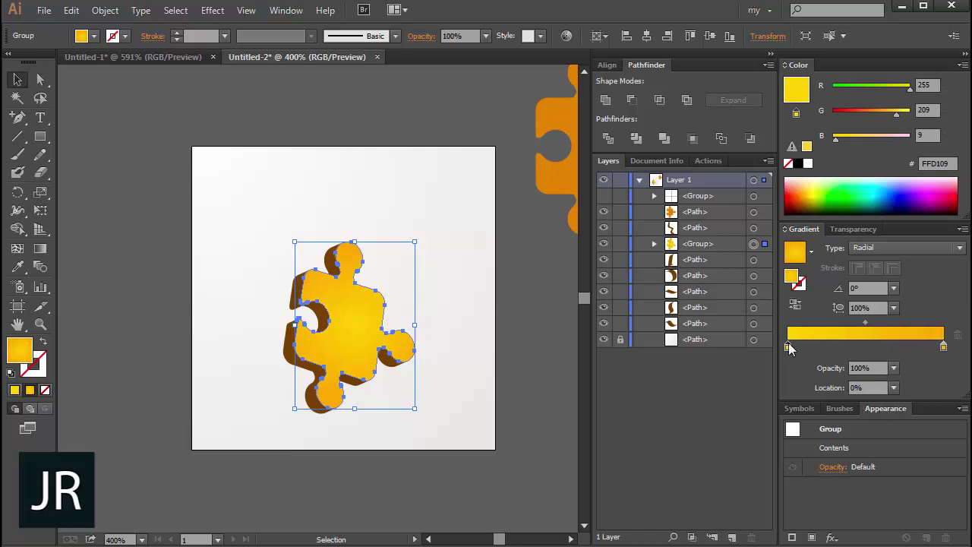
pyautogui.click(943, 347)
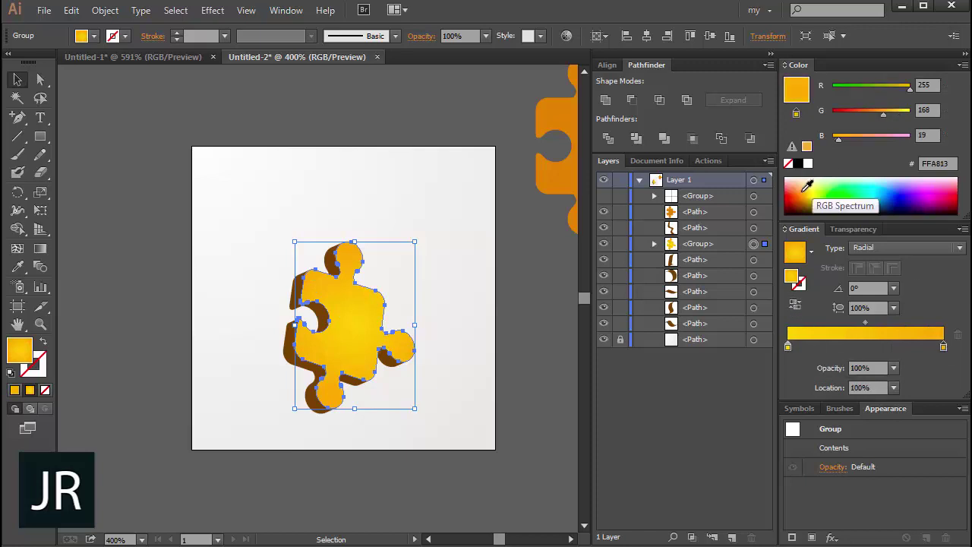
pyautogui.click(806, 188)
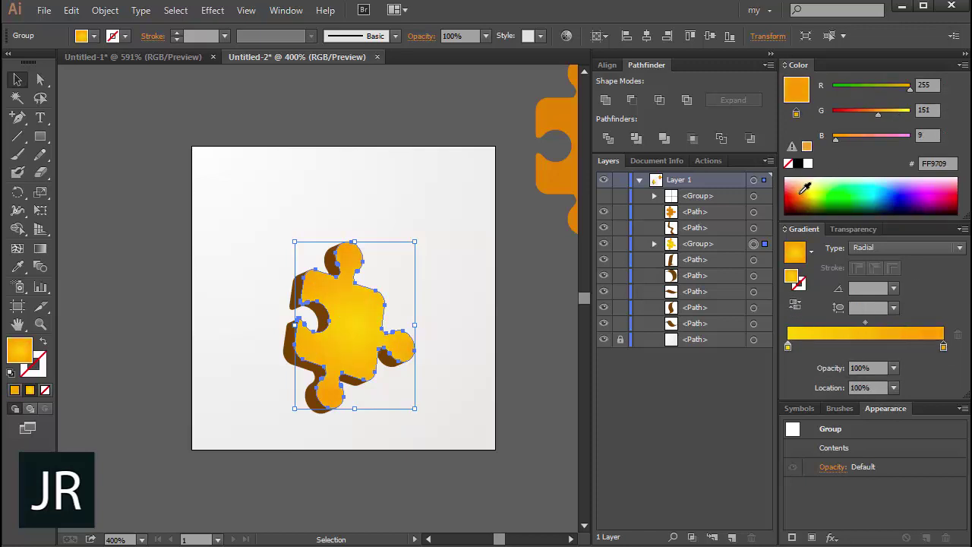
pyautogui.click(805, 189)
# - Redraw the gradient diagonally across the puzzle top with the Gradient tool, then deselect
pyautogui.click(41, 250)
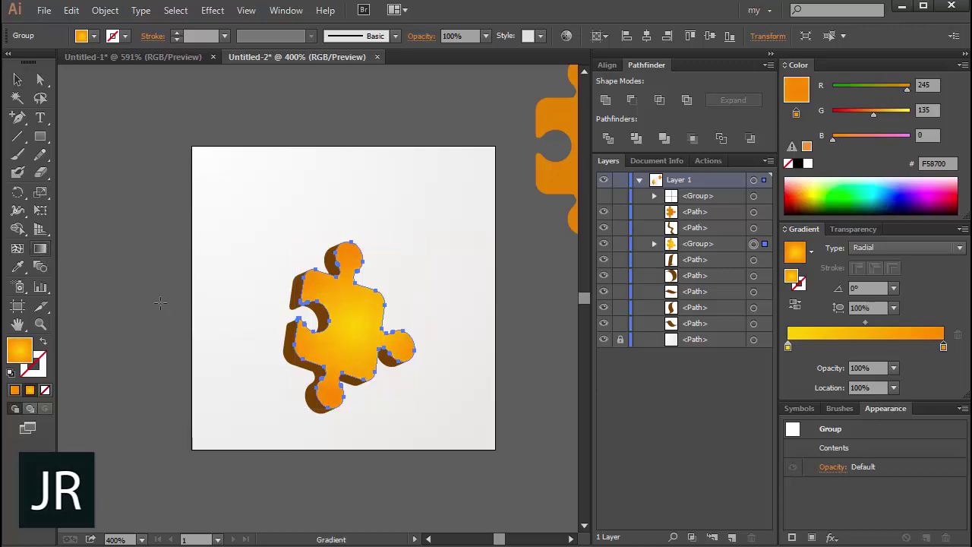
pyautogui.moveTo(411, 400); pyautogui.dragTo(265, 256)
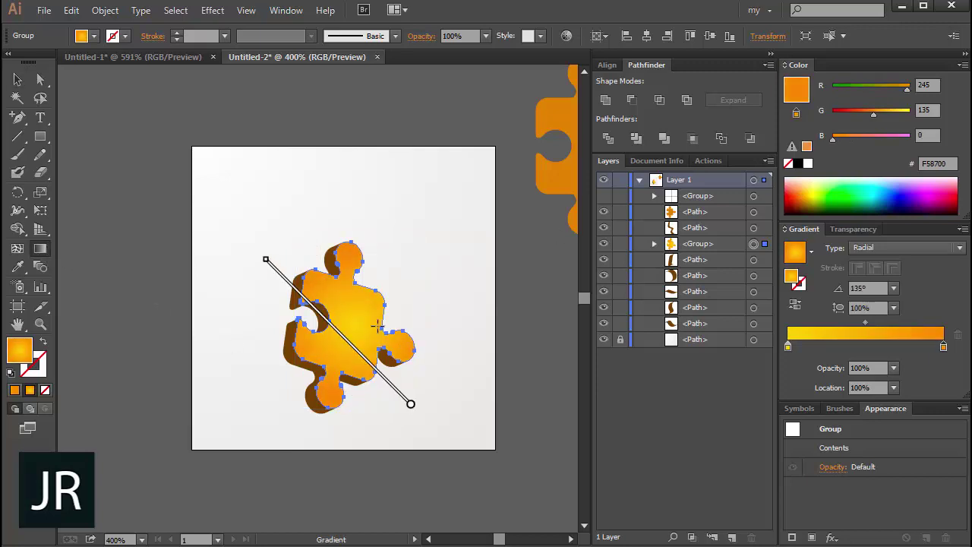
pyautogui.moveTo(405, 400)
pyautogui.mouseDown()
pyautogui.moveTo(327, 250)
pyautogui.moveTo(316, 266)
pyautogui.mouseUp()
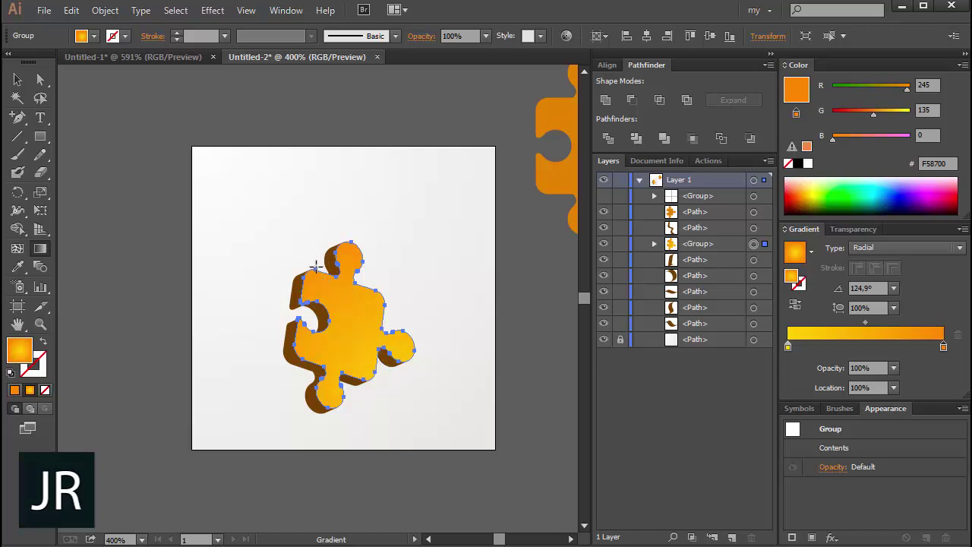
pyautogui.click(18, 79)
pyautogui.click(168, 147)
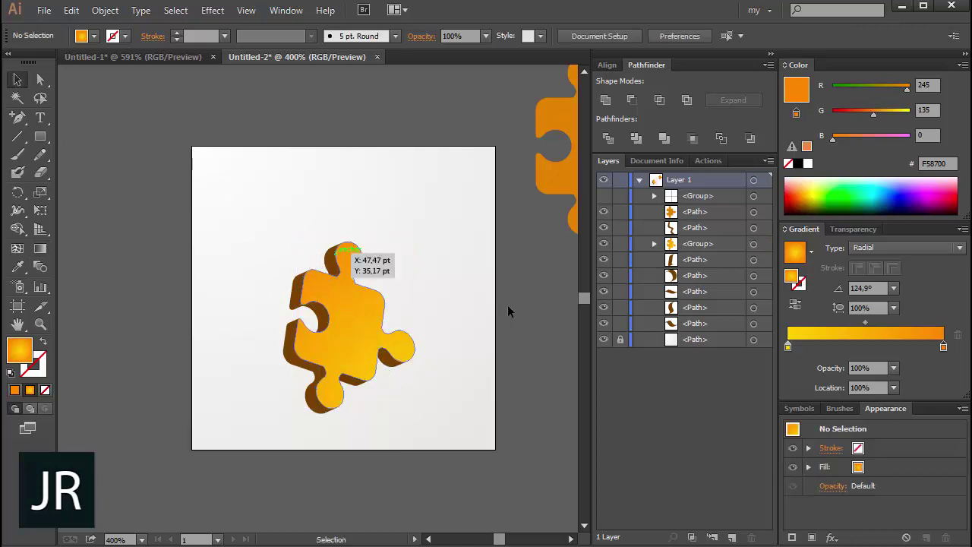
# - Set the background gradient's outer stop to pale blue C7D3E5
pyautogui.click(751, 338)
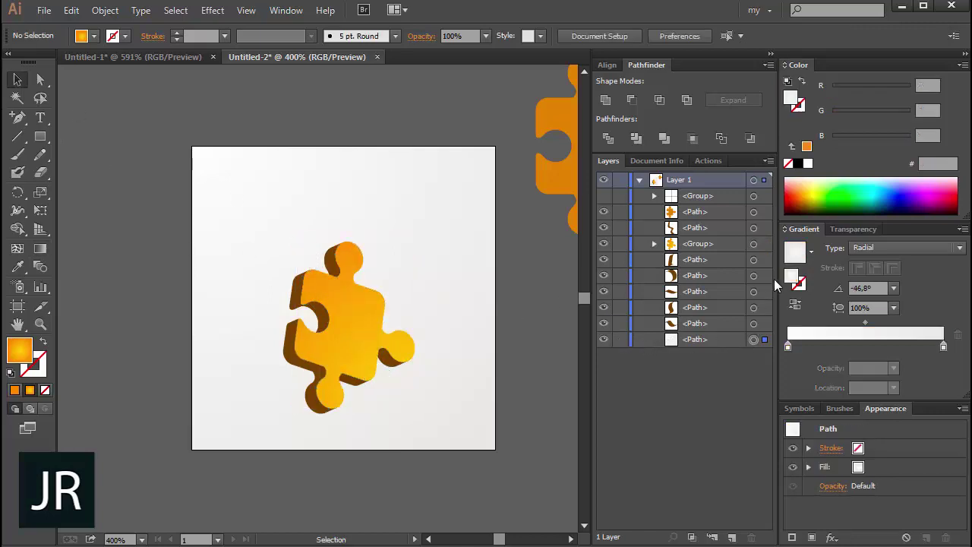
pyautogui.moveTo(944, 347); pyautogui.dragTo(941, 348)
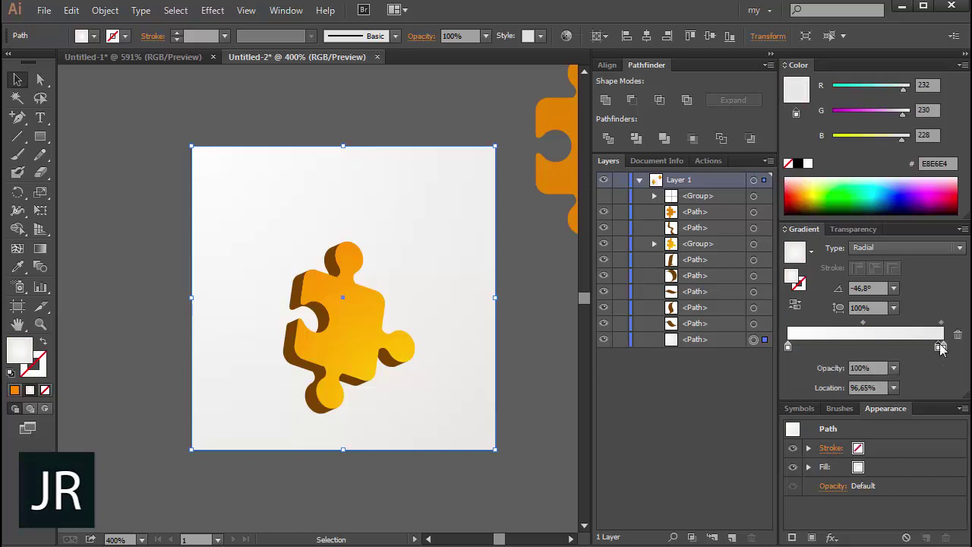
pyautogui.click(893, 86)
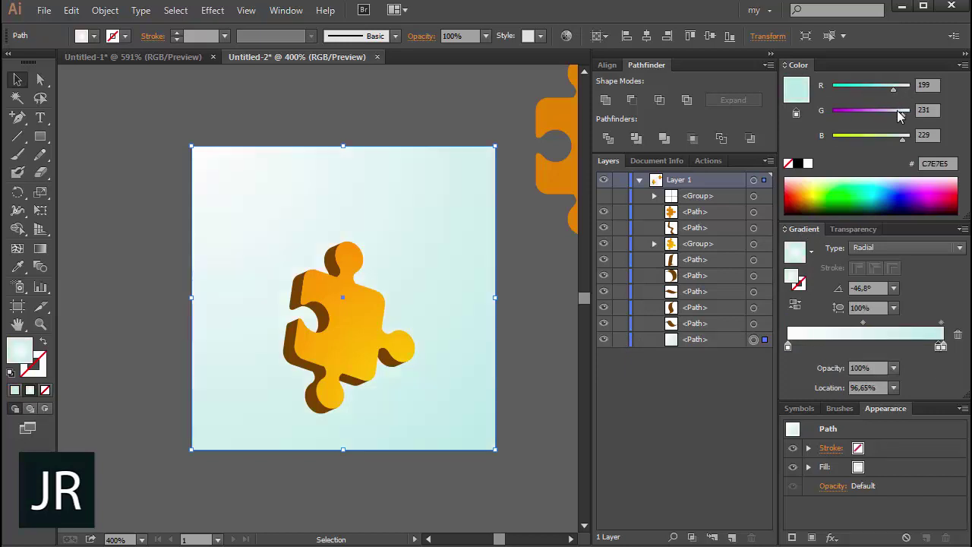
pyautogui.moveTo(903, 113); pyautogui.dragTo(898, 113)
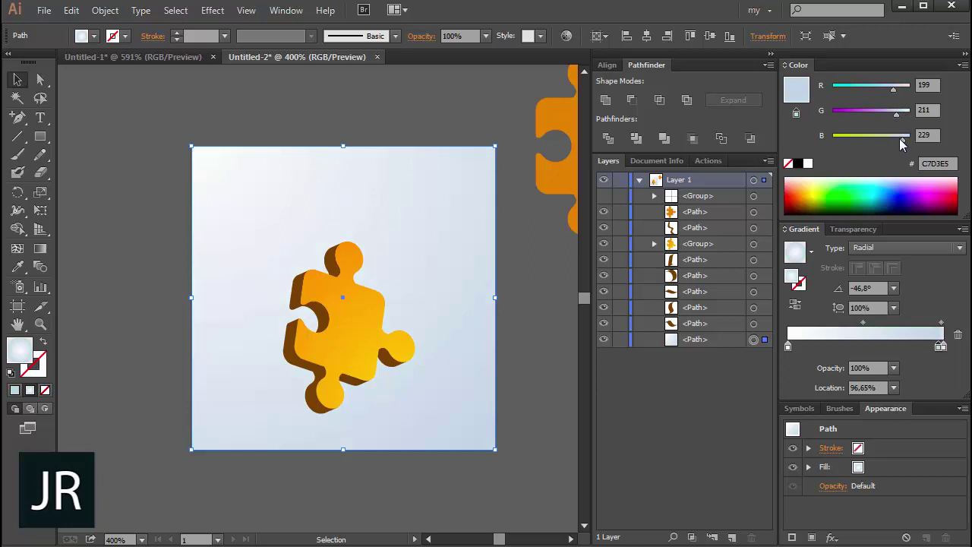
# - Lock the background and paste a copy of the puzzle top offset slightly left
pyautogui.click(620, 341)
pyautogui.click(347, 322)
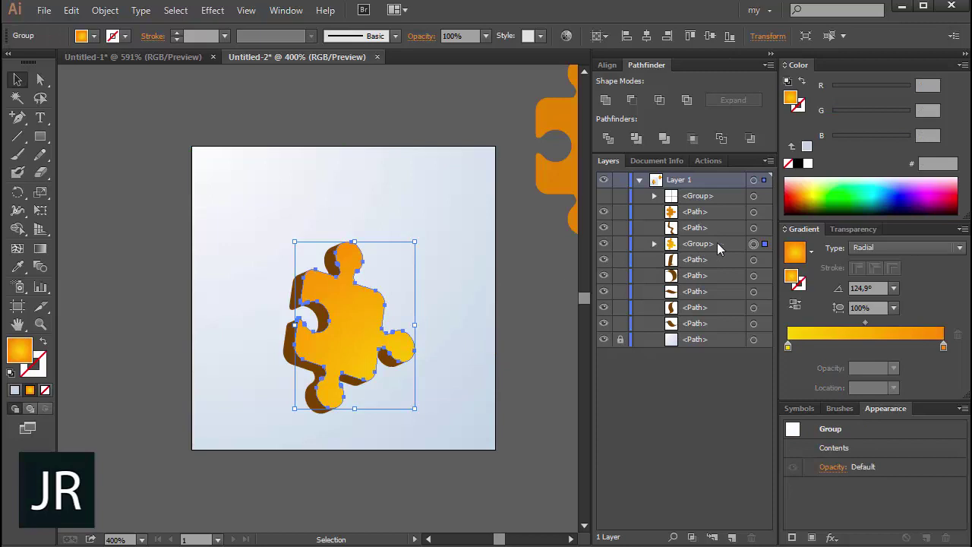
pyautogui.hotkey('ctrl', 'c')
pyautogui.hotkey('ctrl', 'f')
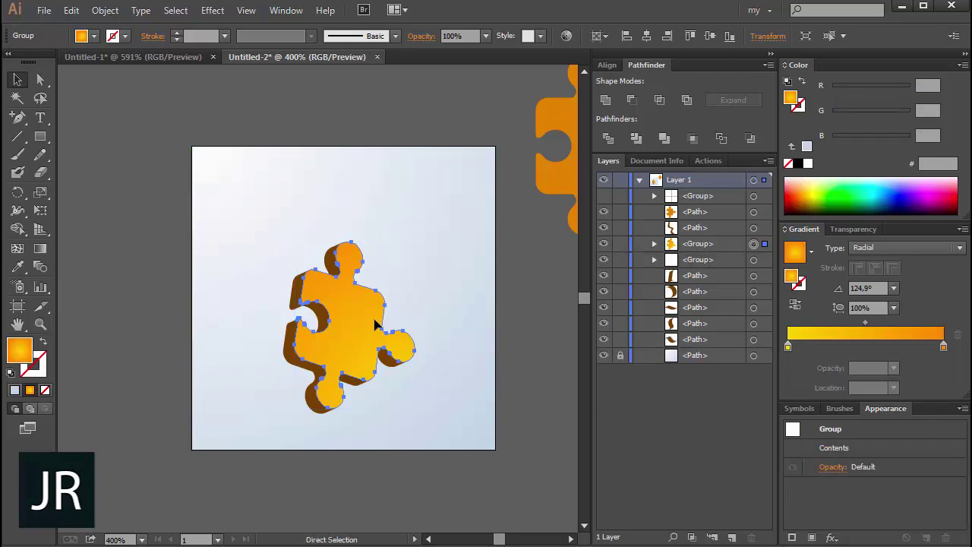
pyautogui.moveTo(362, 334); pyautogui.dragTo(360, 333)
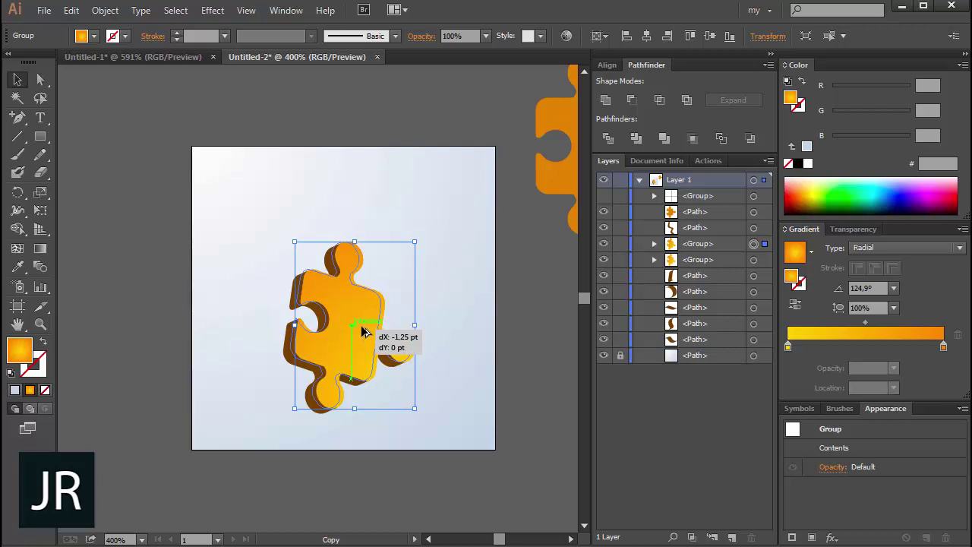
pyautogui.moveTo(362, 331); pyautogui.dragTo(363, 327)
# - Nudge the copy down about 1.2 pt and group the offset copies
pyautogui.press('z')
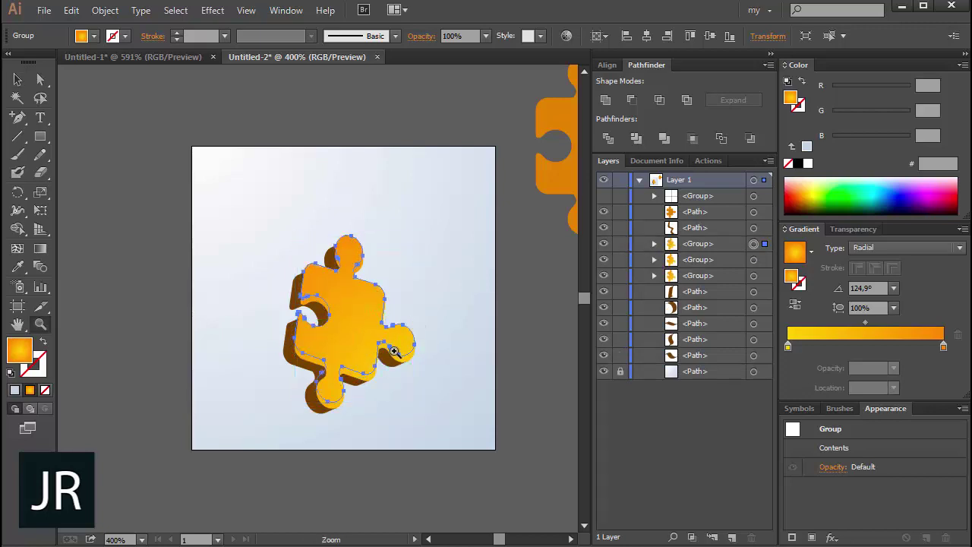
pyautogui.moveTo(322, 397); pyautogui.dragTo(271, 342)
pyautogui.press('v')
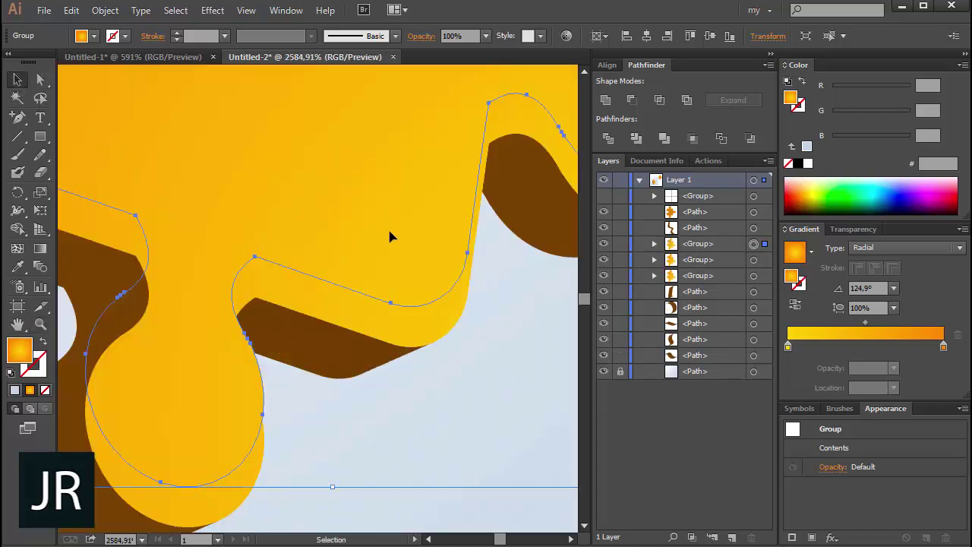
pyautogui.moveTo(389, 237); pyautogui.dragTo(386, 261)
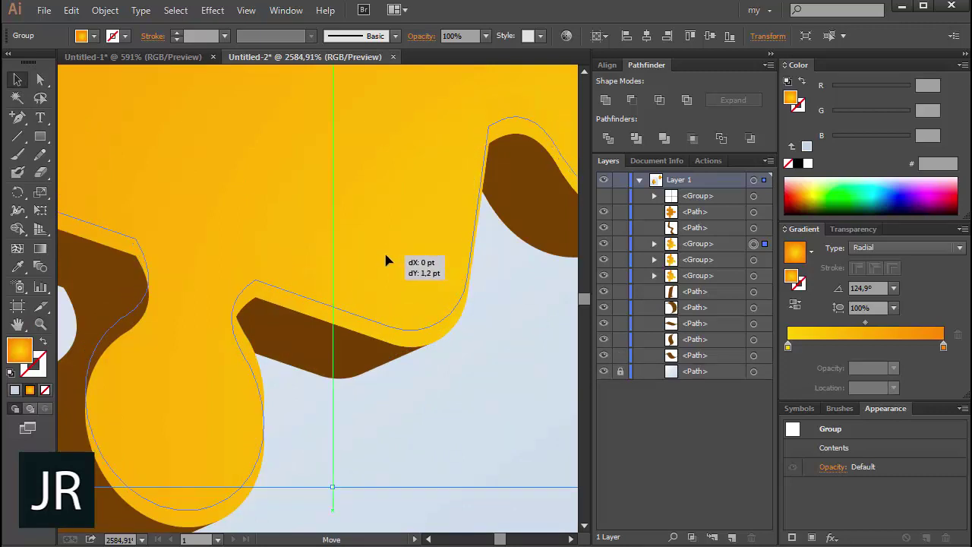
pyautogui.moveTo(386, 261); pyautogui.dragTo(397, 284)
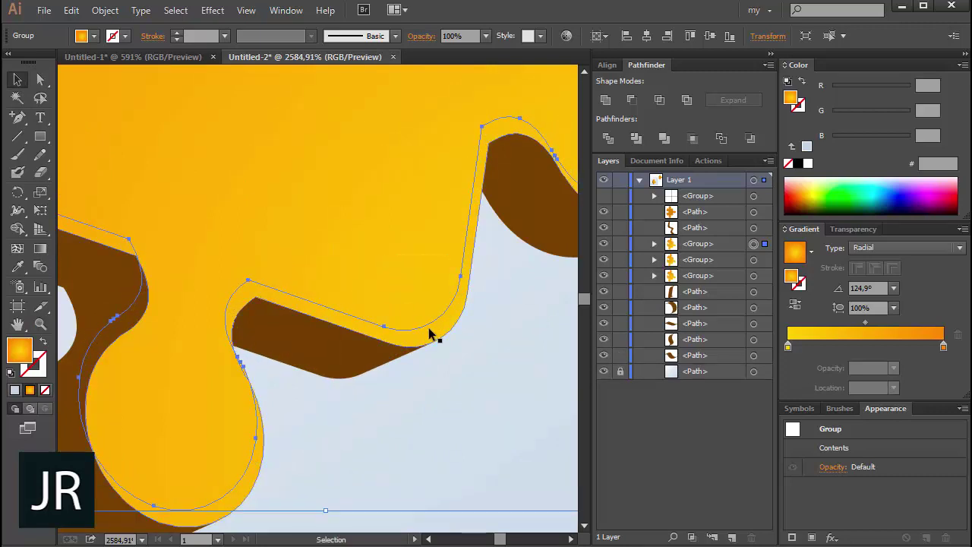
pyautogui.hotkey('ctrl', 'g')
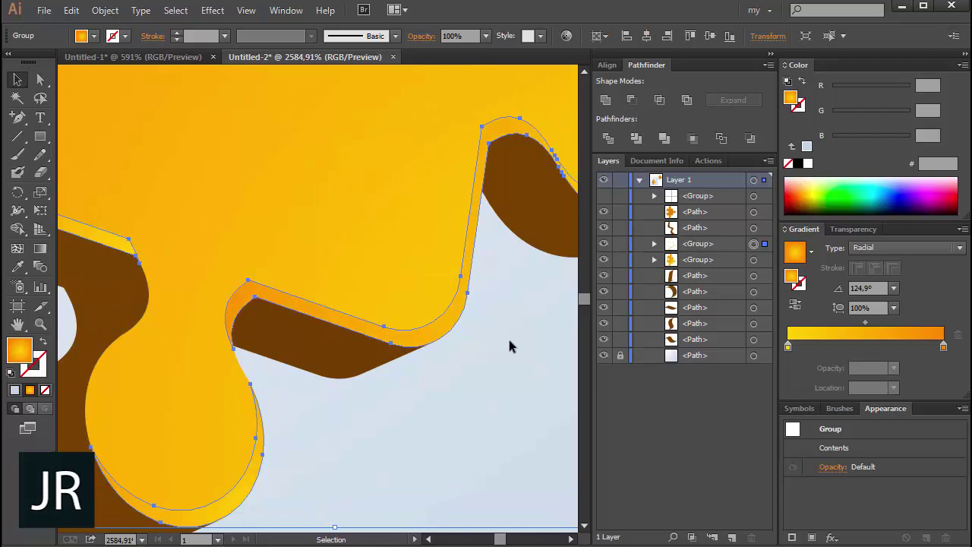
pyautogui.hotkey('ctrl', '-')
pyautogui.hotkey('ctrl', '-')
pyautogui.hotkey('ctrl', '-')
pyautogui.hotkey('ctrl', '-')
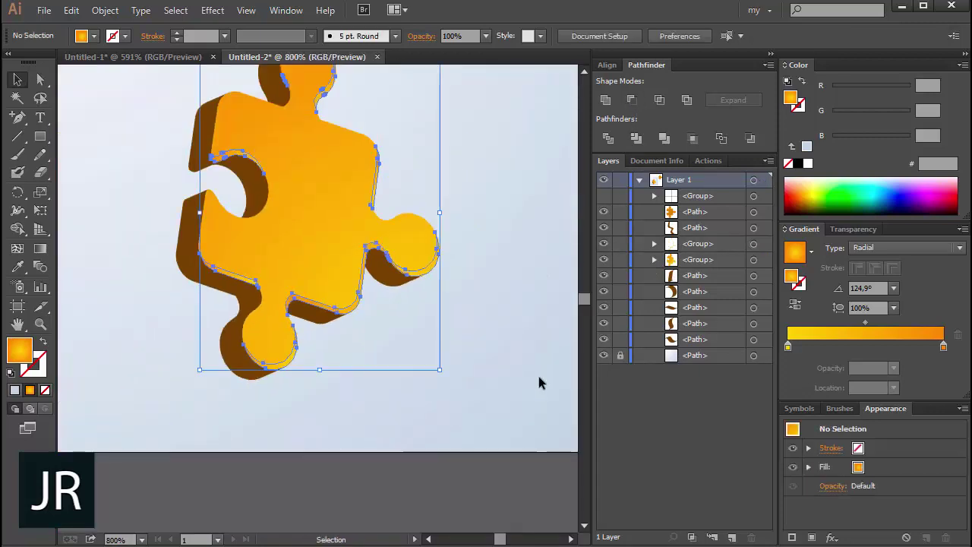
pyautogui.click(538, 376)
pyautogui.hotkey('ctrl', '-')
pyautogui.hotkey('ctrl', '-')
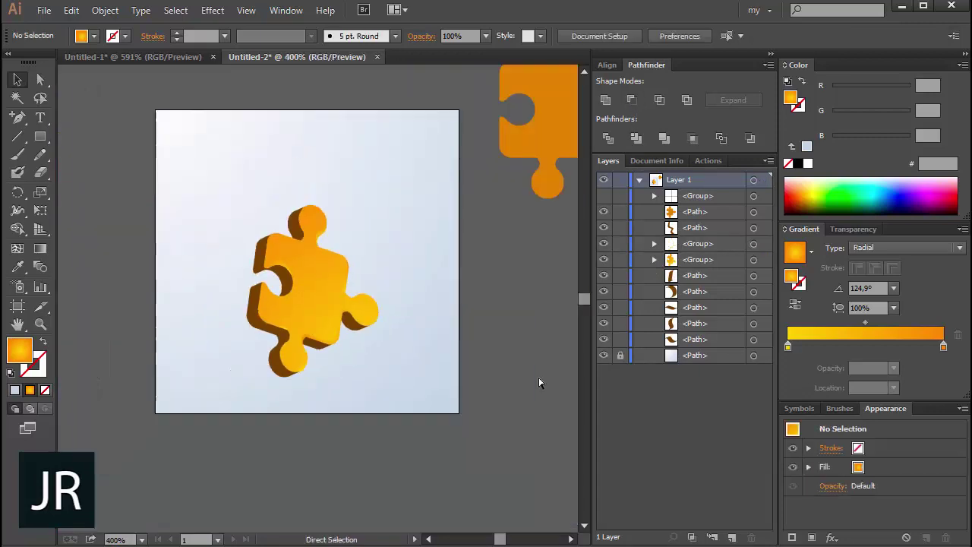
# - Add several stops to the rim gradient, including a white stop near 19.6%
pyautogui.hotkey('ctrl', '+')
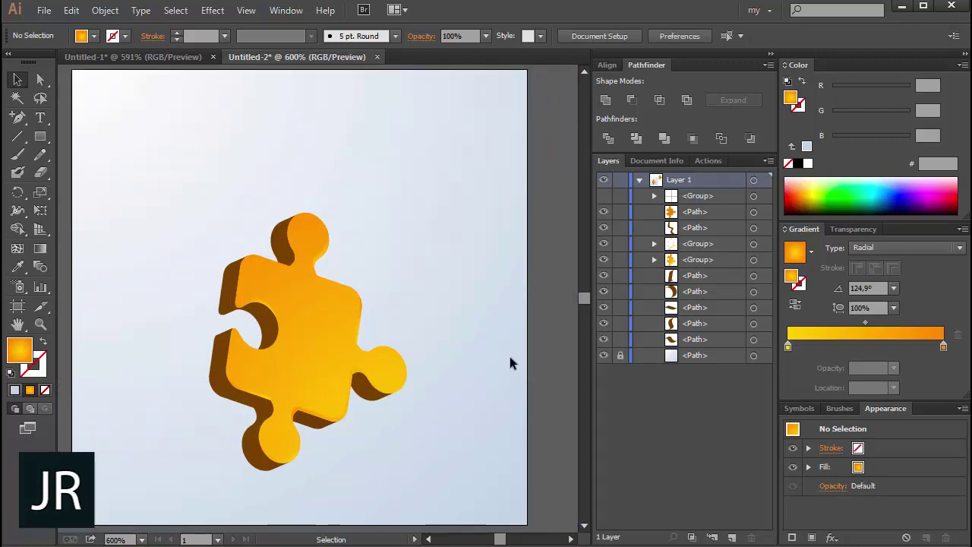
pyautogui.hotkey('ctrl', '+')
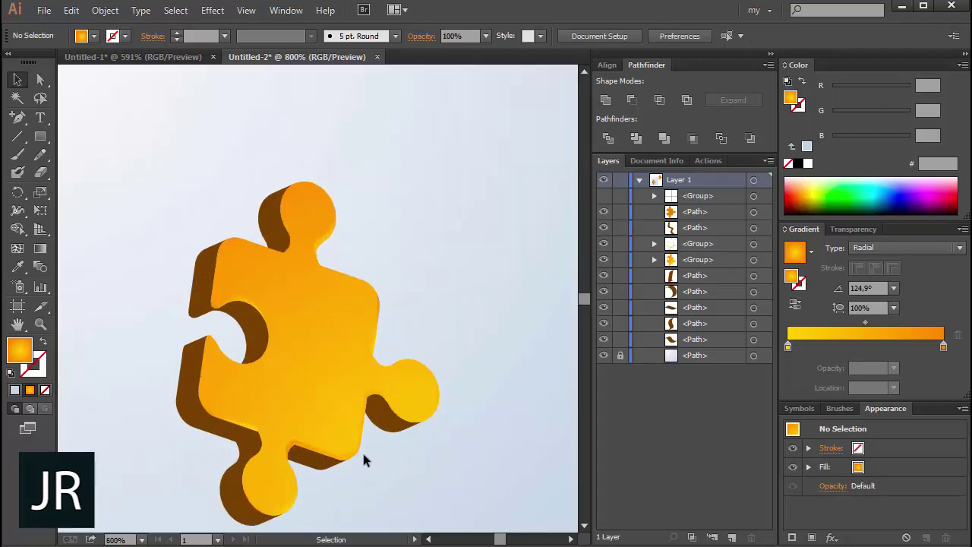
pyautogui.click(356, 452)
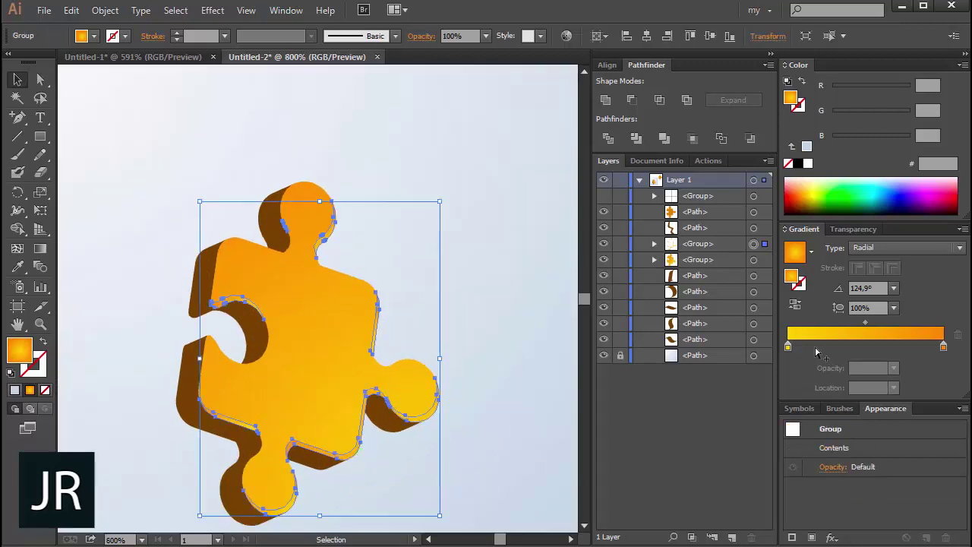
pyautogui.click(875, 347)
pyautogui.click(834, 347)
pyautogui.click(908, 347)
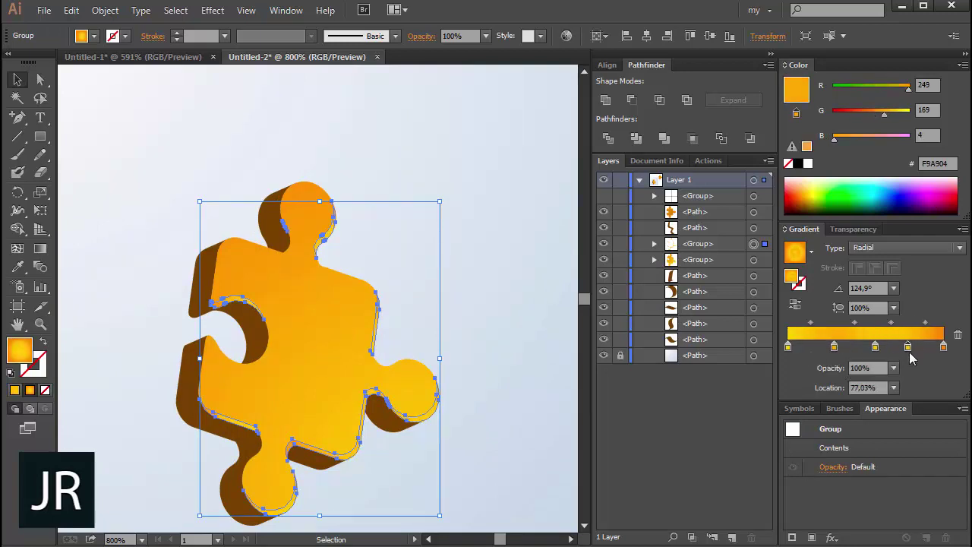
pyautogui.click(805, 347)
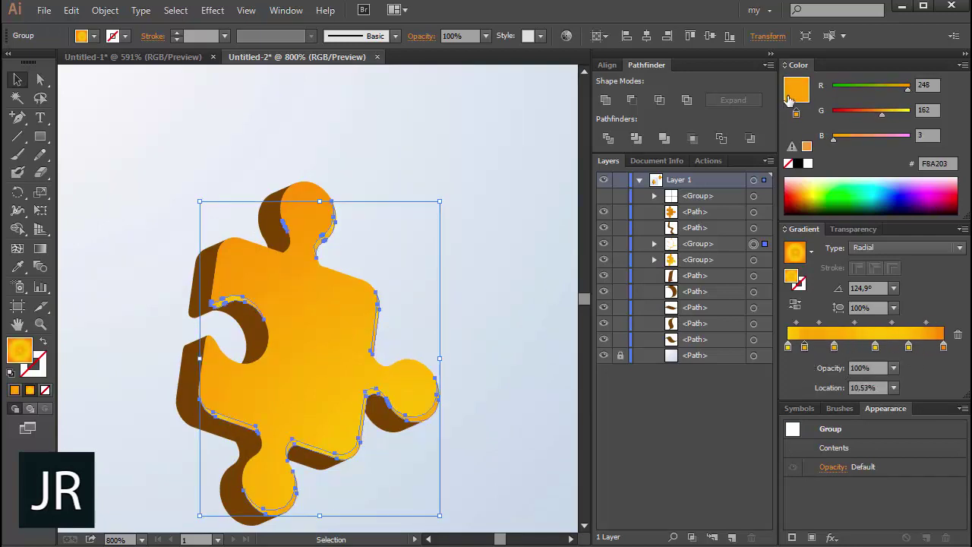
pyautogui.click(818, 346)
pyautogui.click(807, 163)
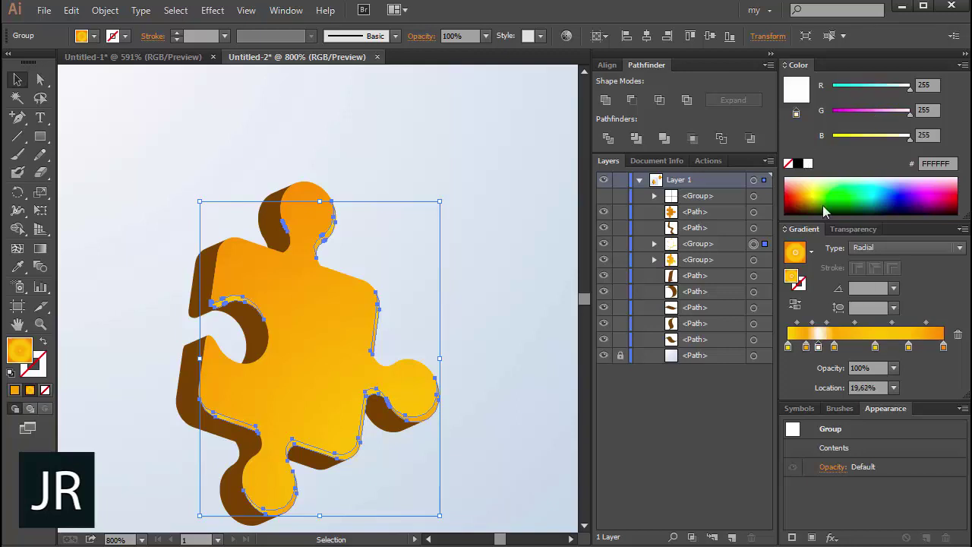
# - Add a deep orange stop around 66% and shift two stops along the gradient
pyautogui.click(892, 346)
pyautogui.click(868, 121)
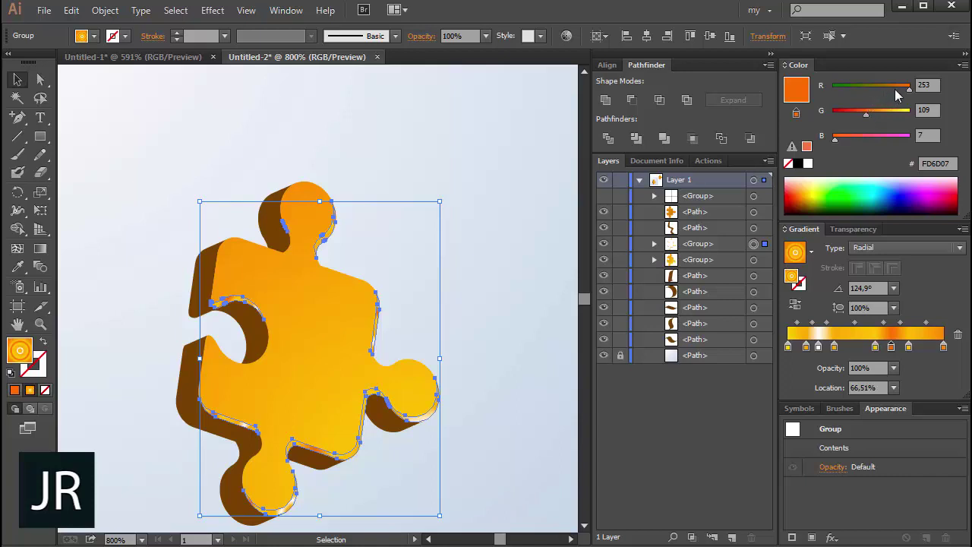
pyautogui.click(895, 89)
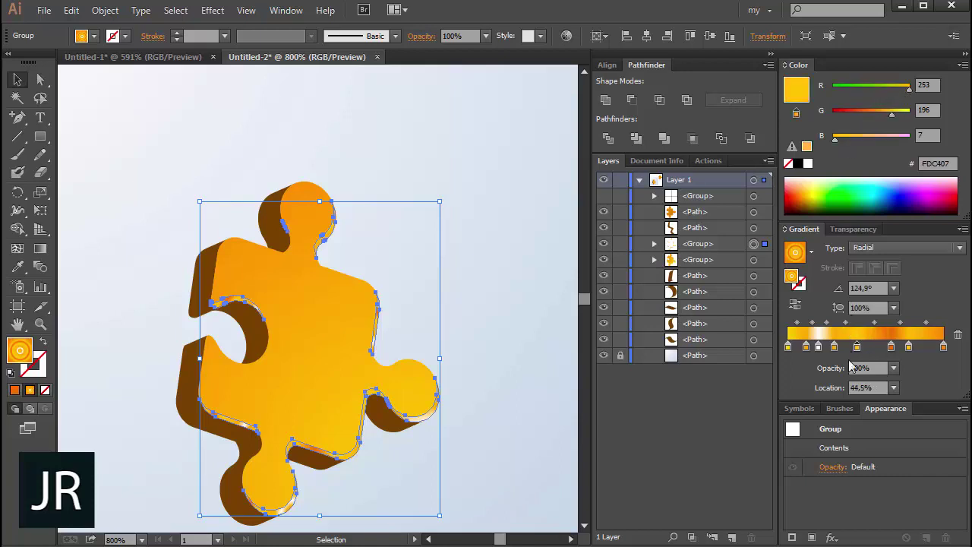
pyautogui.moveTo(834, 347)
pyautogui.mouseDown()
pyautogui.moveTo(926, 346)
pyautogui.moveTo(787, 346)
pyautogui.mouseUp()
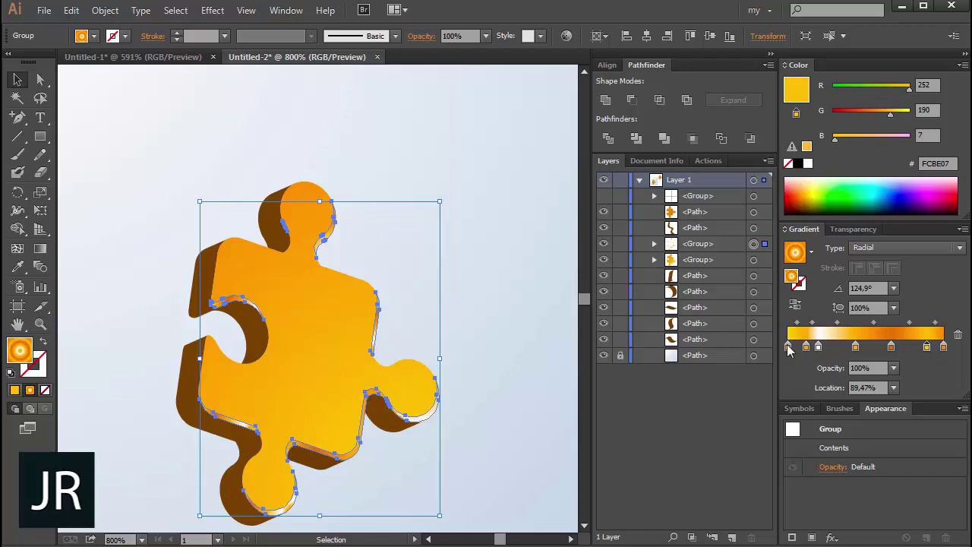
# - Add a light-orange stop at about 12% and a pale-yellow FBC45B stop near 80%
pyautogui.click(519, 406)
pyautogui.hotkey('ctrl', '-')
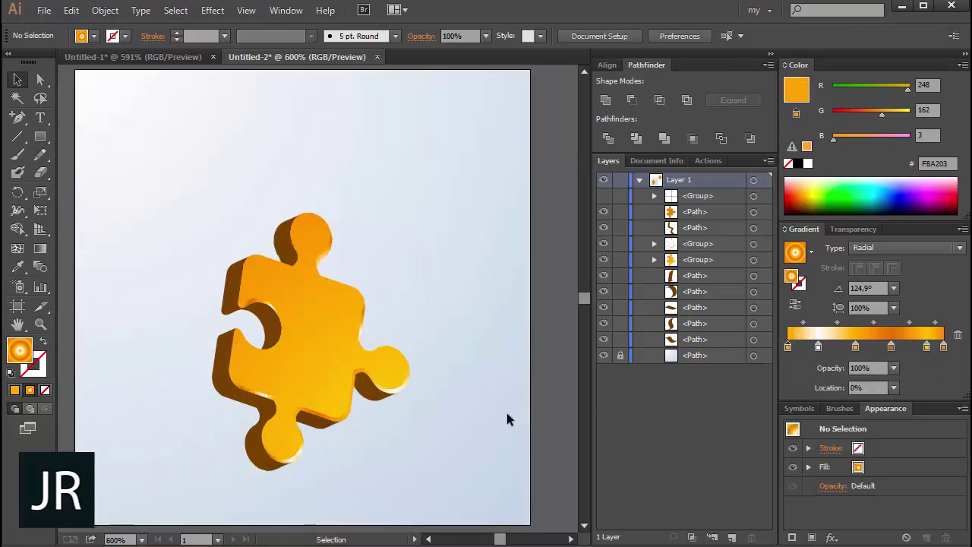
pyautogui.click(390, 394)
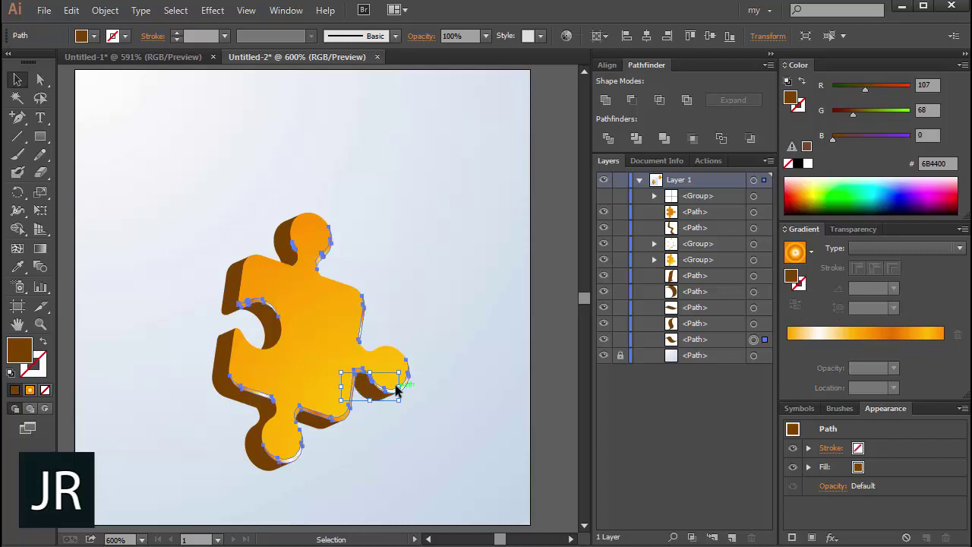
pyautogui.click(397, 388)
pyautogui.click(835, 347)
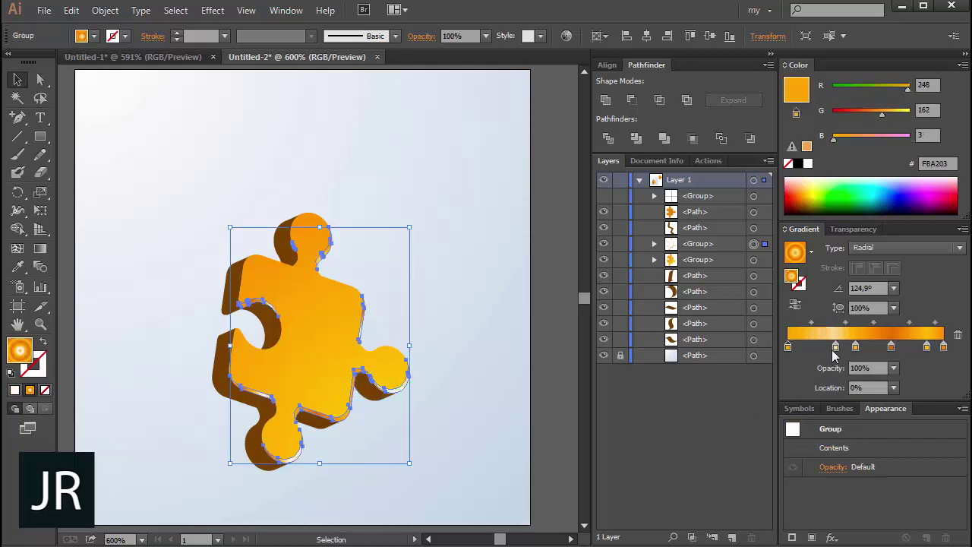
pyautogui.moveTo(835, 347); pyautogui.dragTo(808, 348)
pyautogui.click(912, 347)
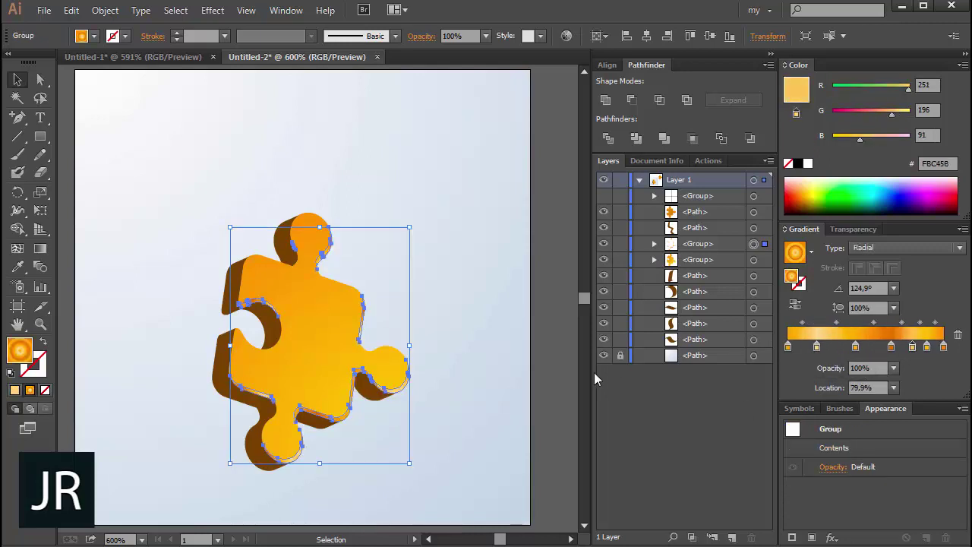
pyautogui.click(508, 394)
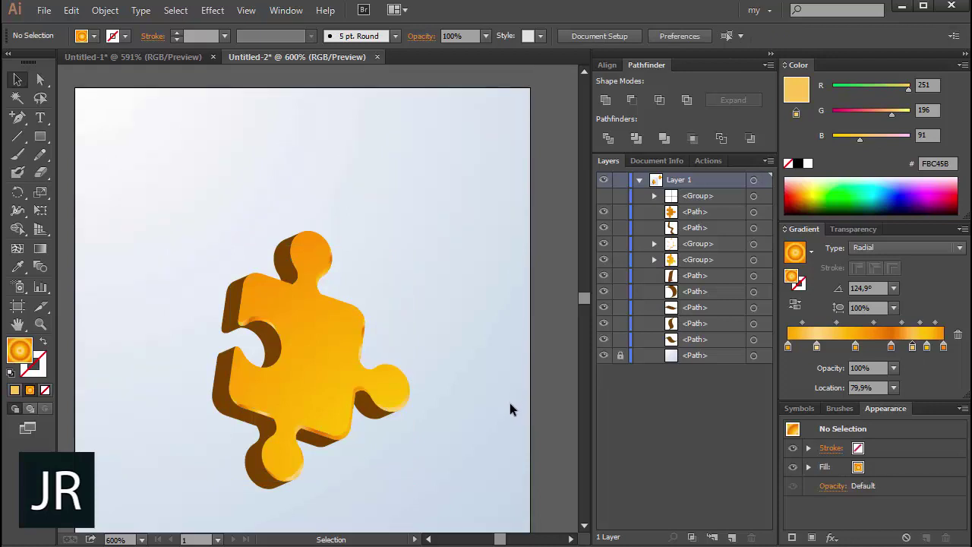
pyautogui.hotkey('ctrl', '-')
pyautogui.click(431, 539)
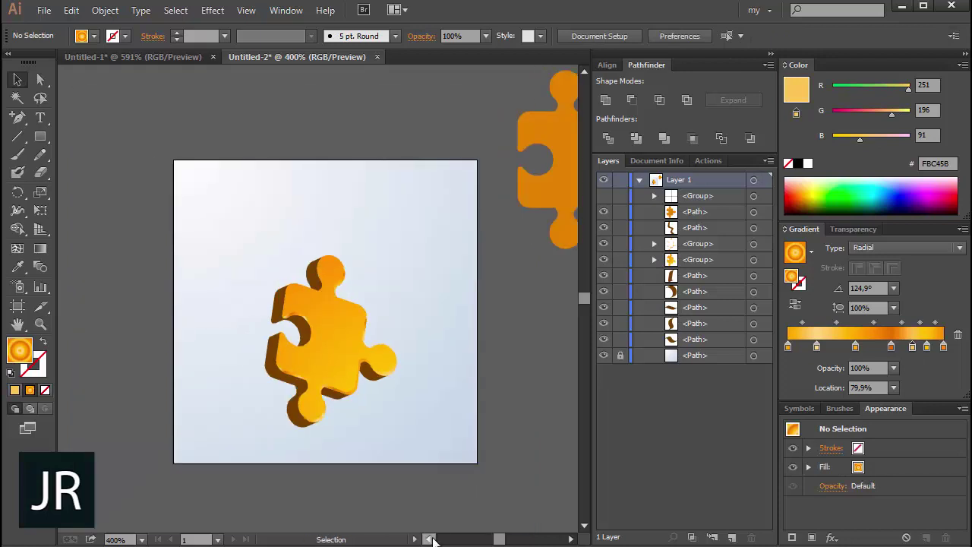
# - Lock the orange top-face groups of the puzzle piece with Ctrl+2
pyautogui.click(507, 341)
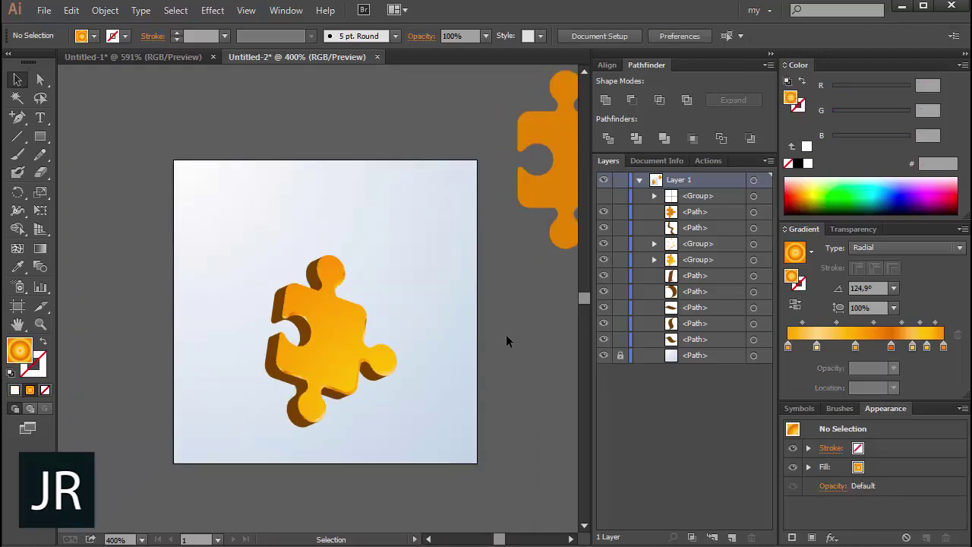
pyautogui.click(271, 364)
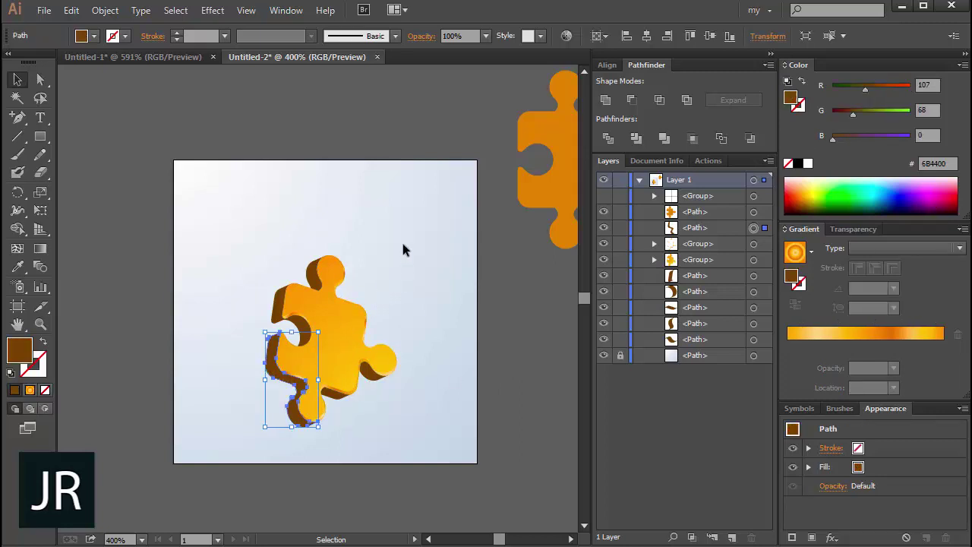
pyautogui.click(372, 254)
pyautogui.click(344, 278)
pyautogui.hotkey('ctrl', '2')
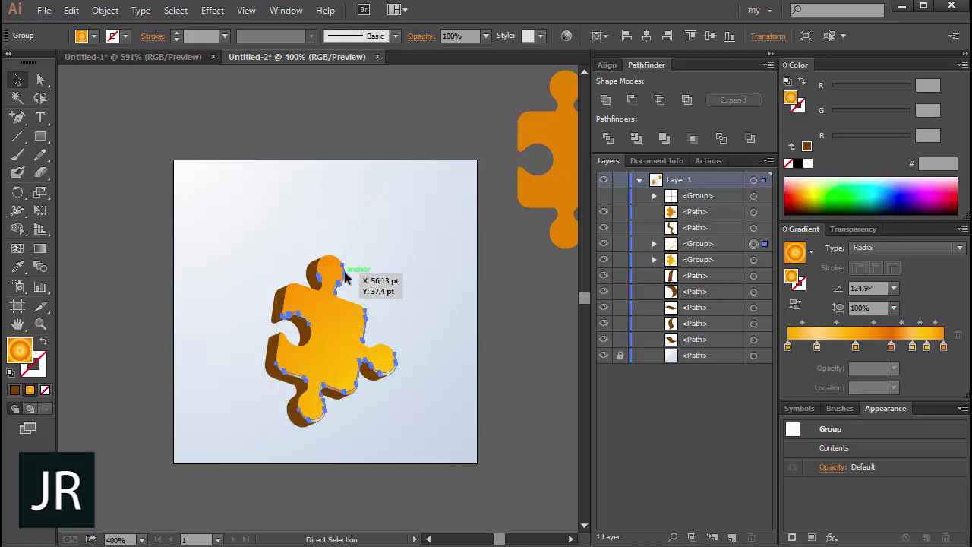
# - Group the brown side shadow paths and send the group beneath the locked top face
pyautogui.click(344, 279)
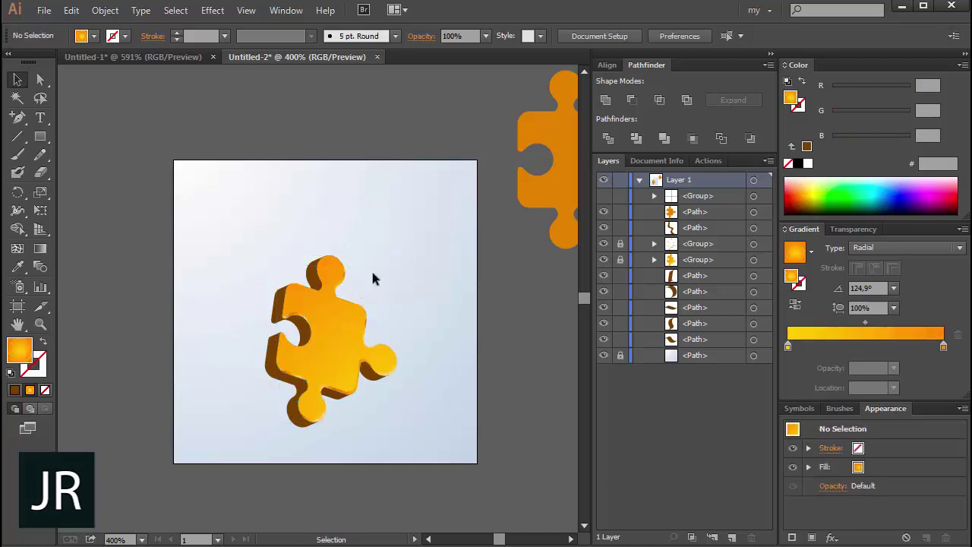
pyautogui.moveTo(329, 355); pyautogui.dragTo(231, 430)
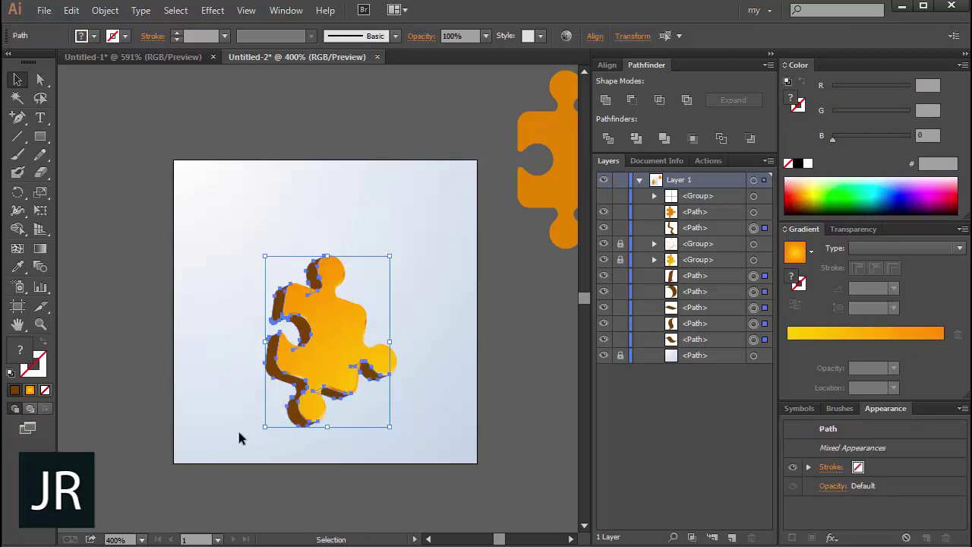
pyautogui.rightClick(276, 380)
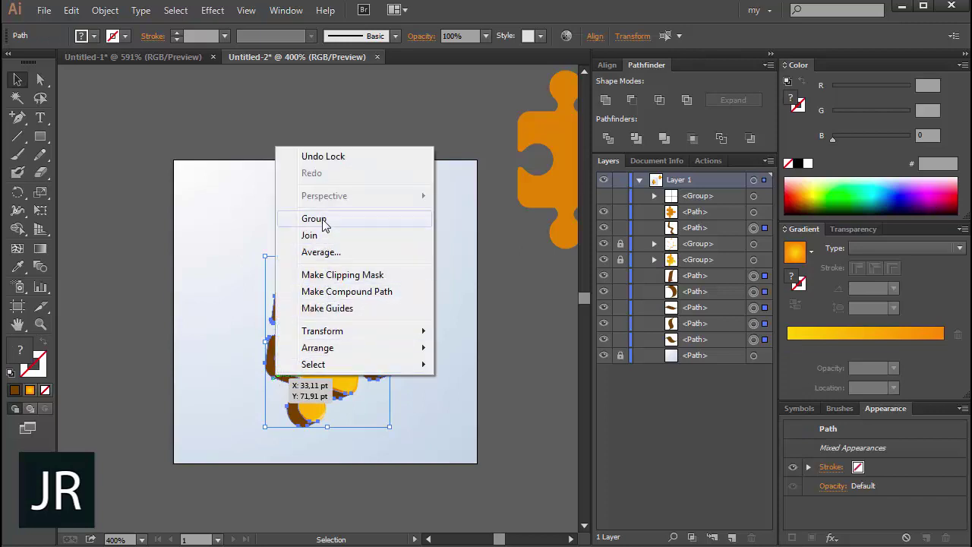
pyautogui.click(315, 218)
pyautogui.hotkey('ctrl', '[')
pyautogui.click(420, 336)
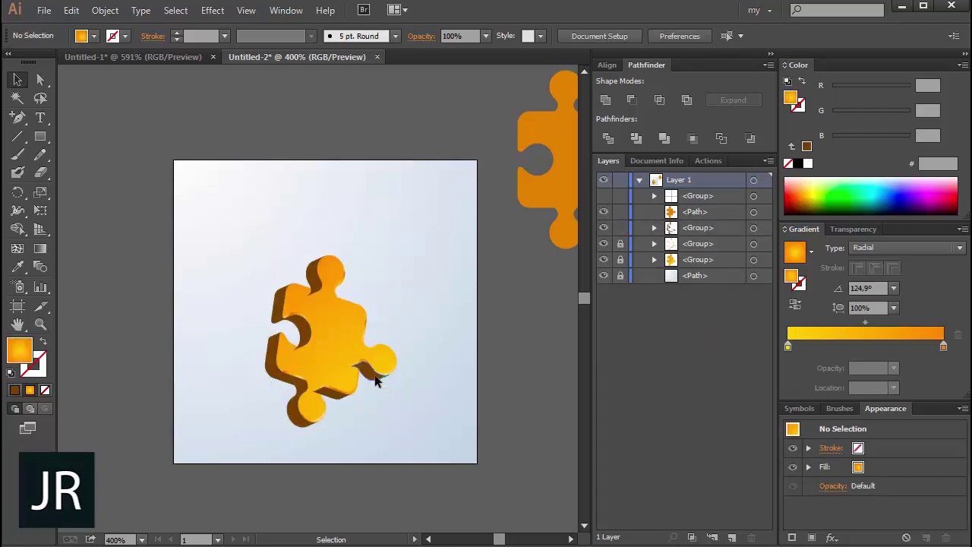
pyautogui.click(376, 380)
pyautogui.hotkey('ctrl', '[')
pyautogui.hotkey('ctrl', '[')
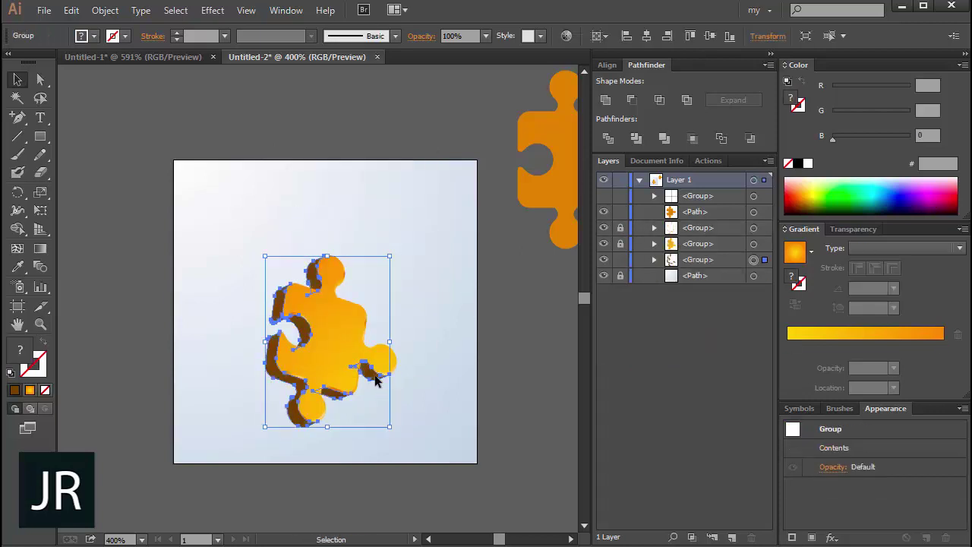
# - Paste a copy of the shadow group in front and fill it with the White, Black gradient
pyautogui.click(412, 408)
pyautogui.click(369, 381)
pyautogui.hotkey('ctrl', 'c')
pyautogui.hotkey('ctrl', 'f')
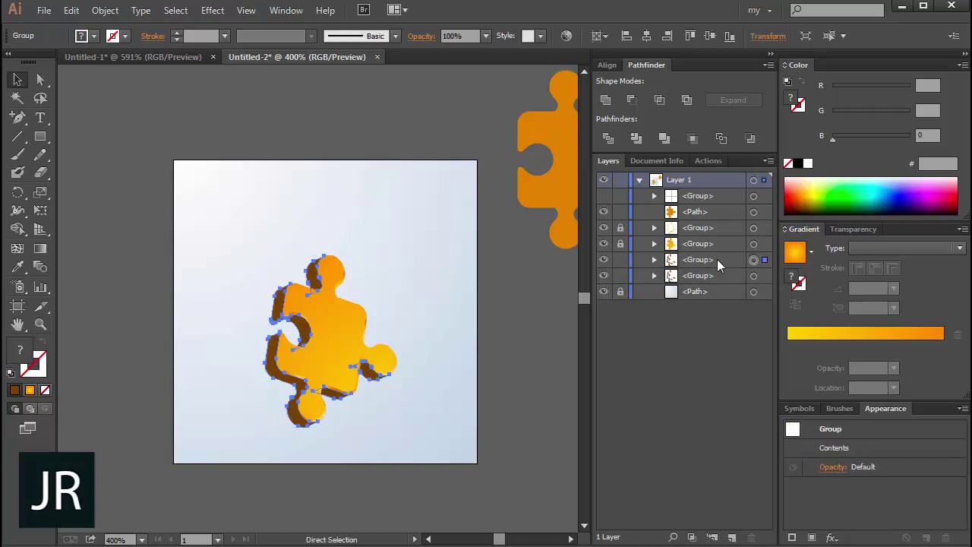
pyautogui.click(813, 251)
pyautogui.click(776, 279)
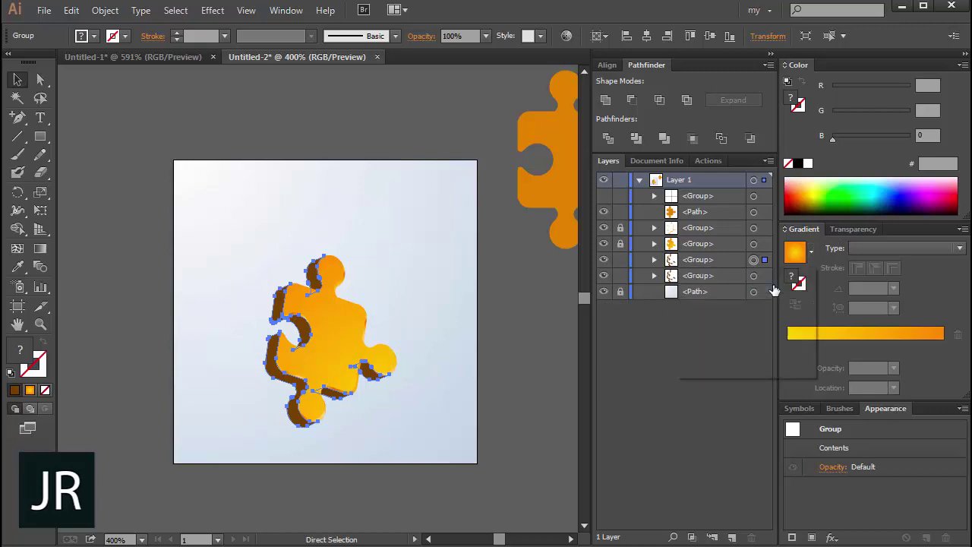
# - Set the gradient copy to Multiply blending and zoom in on the puzzle piece
pyautogui.click(868, 320)
pyautogui.click(853, 228)
pyautogui.click(835, 245)
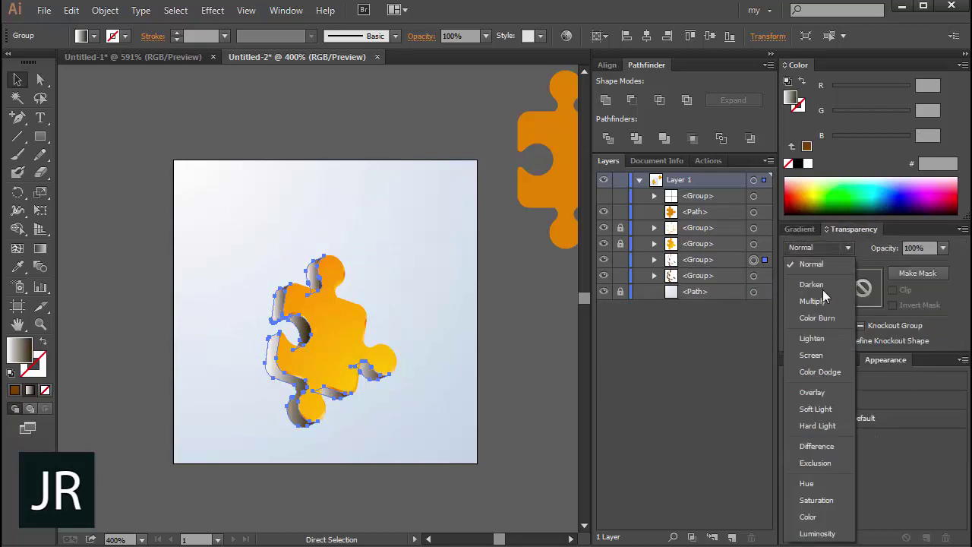
pyautogui.click(813, 301)
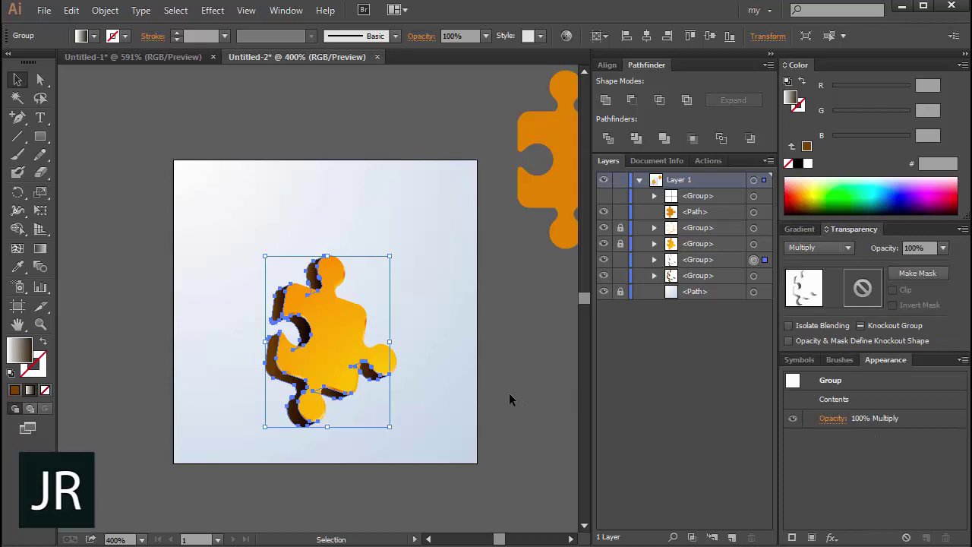
pyautogui.click(446, 363)
pyautogui.hotkey('ctrl', 'space')
pyautogui.moveTo(420, 233); pyautogui.dragTo(228, 445)
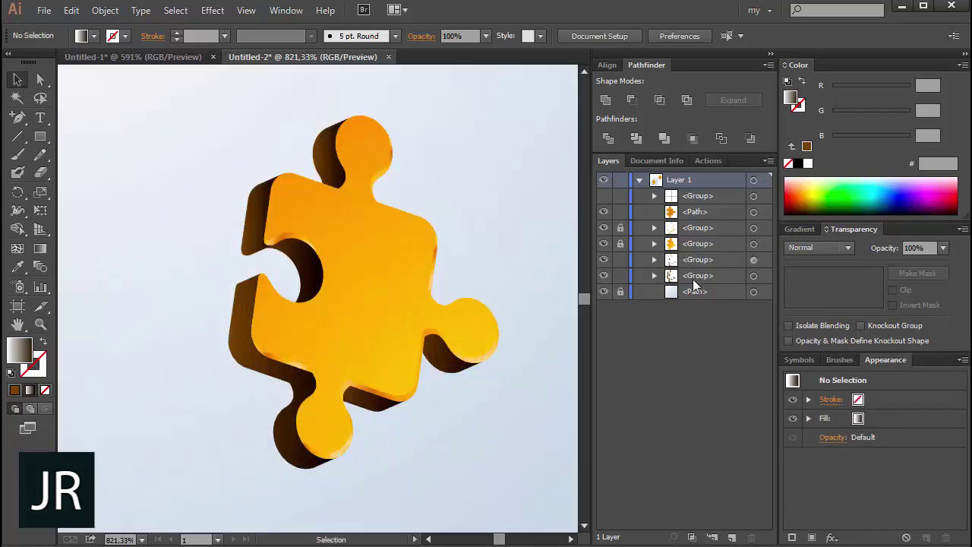
# - Recolour the base shadow group to orange EB8800
pyautogui.click(753, 276)
pyautogui.click(804, 230)
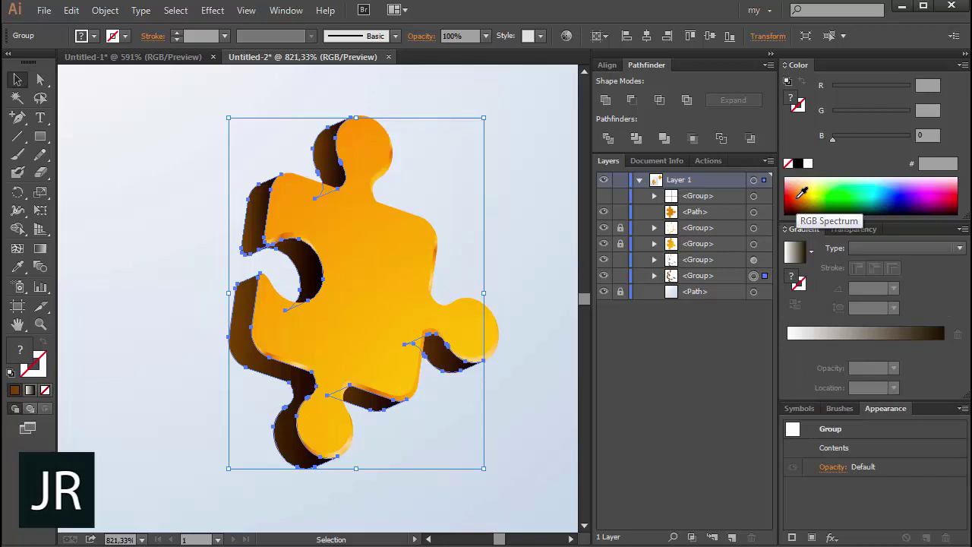
pyautogui.click(801, 193)
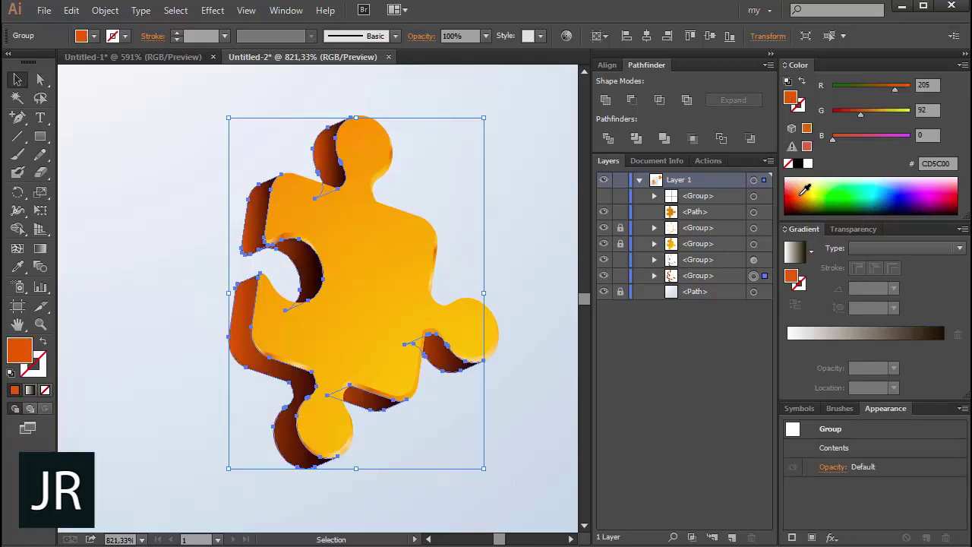
pyautogui.click(802, 193)
pyautogui.click(803, 192)
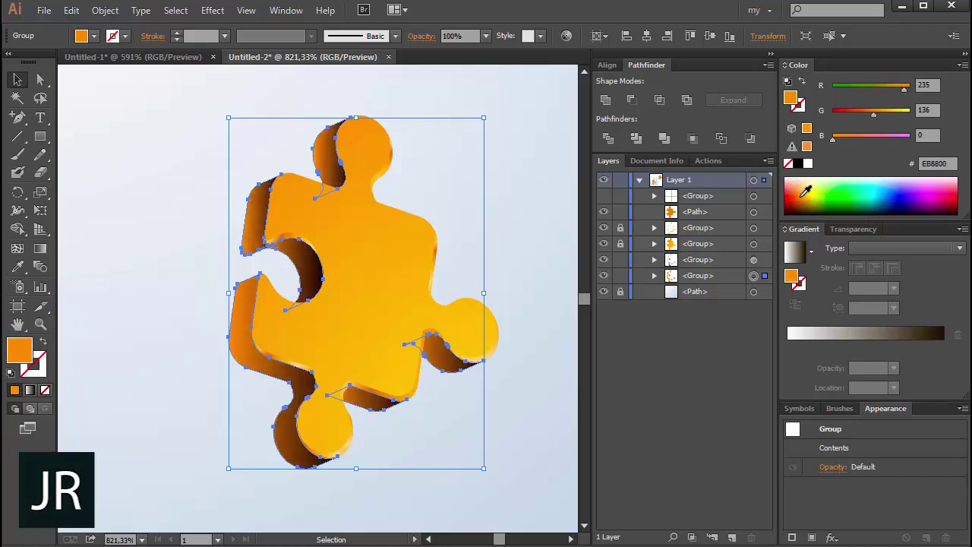
pyautogui.click(555, 317)
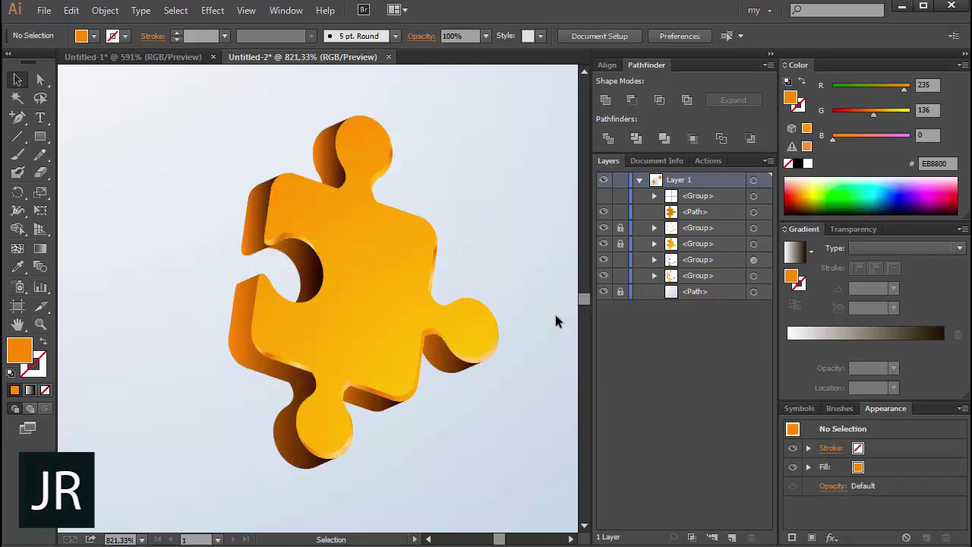
# - Reverse the gradient on the shadow under the right knob, midpoint at 46.17%
pyautogui.press('a')
pyautogui.click(459, 370)
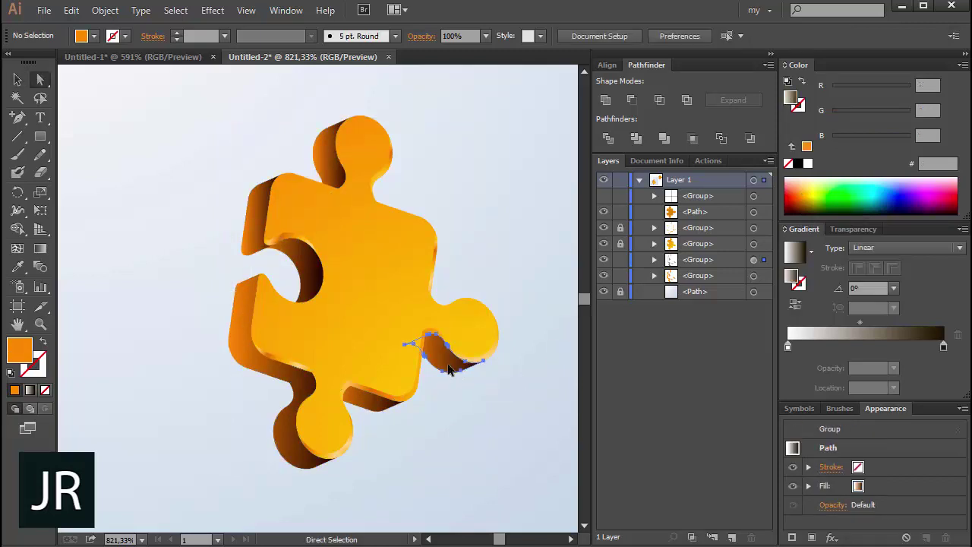
pyautogui.click(794, 305)
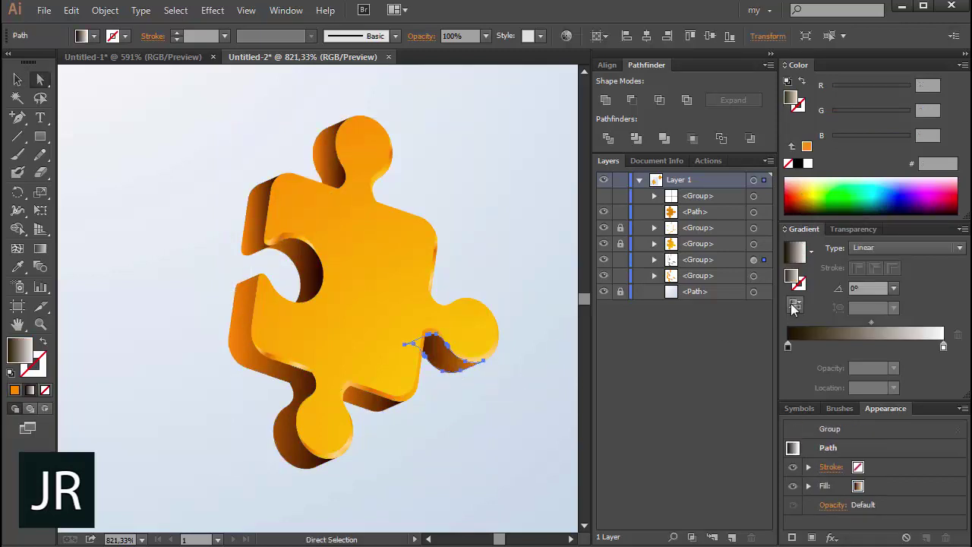
pyautogui.moveTo(871, 322); pyautogui.dragTo(859, 322)
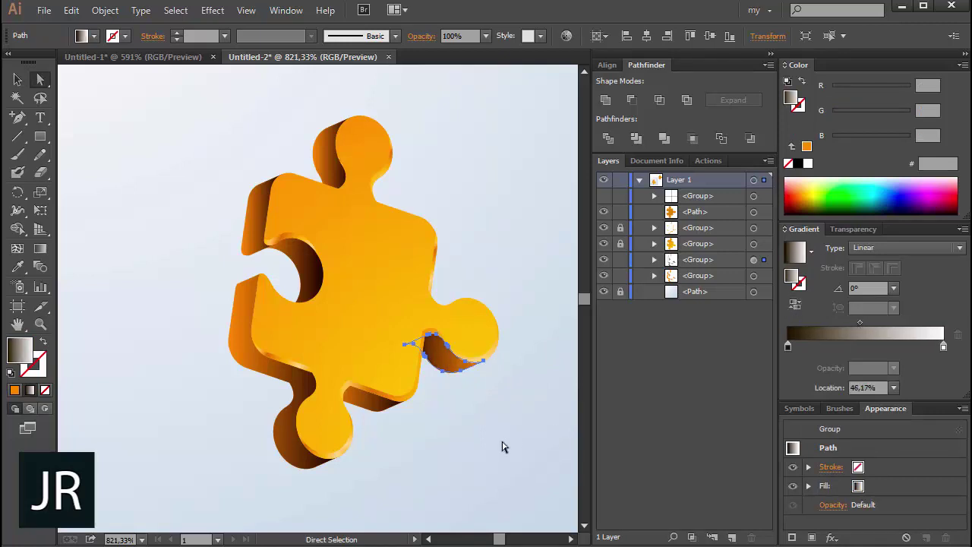
pyautogui.click(445, 454)
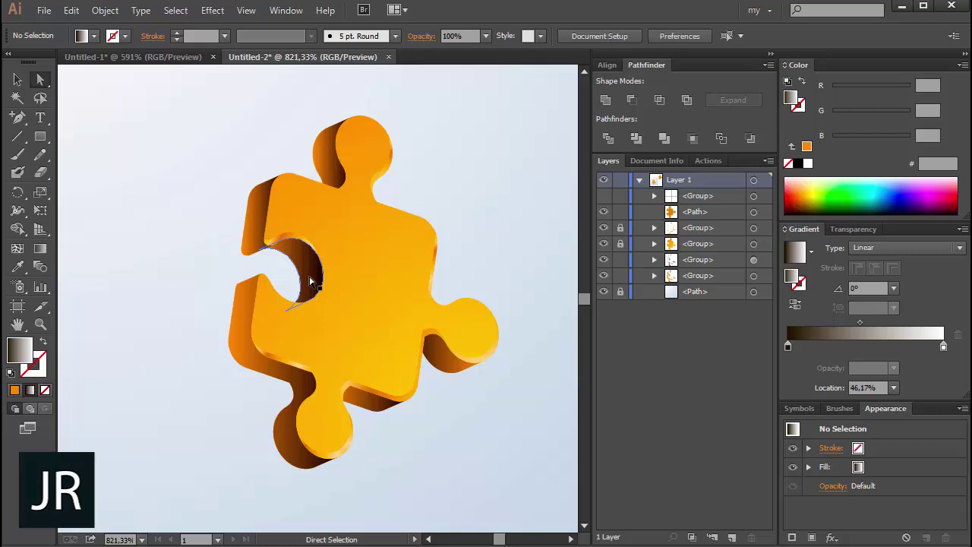
# - Angle the top knob's side-shadow gradient toward the lower right
pyautogui.click(319, 178)
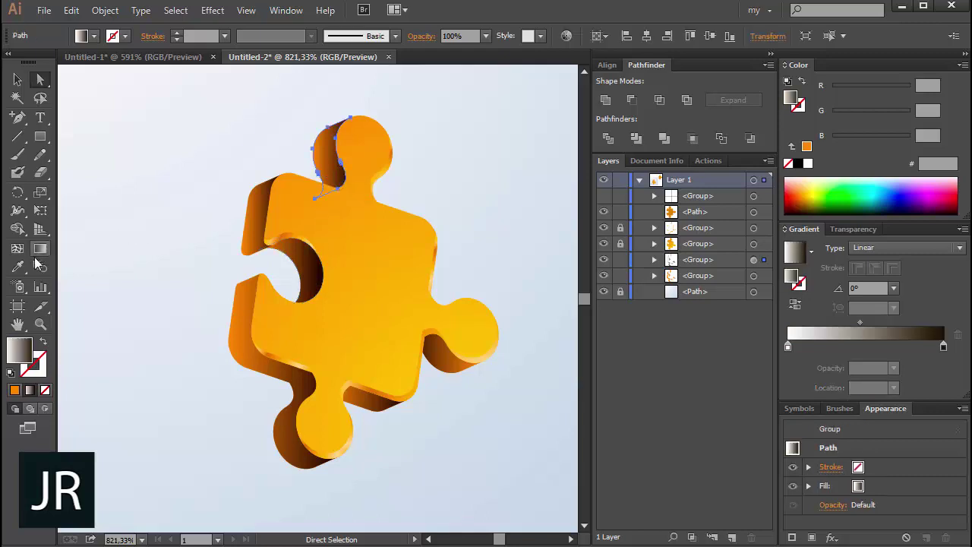
pyautogui.click(40, 250)
pyautogui.moveTo(309, 115); pyautogui.dragTo(347, 192)
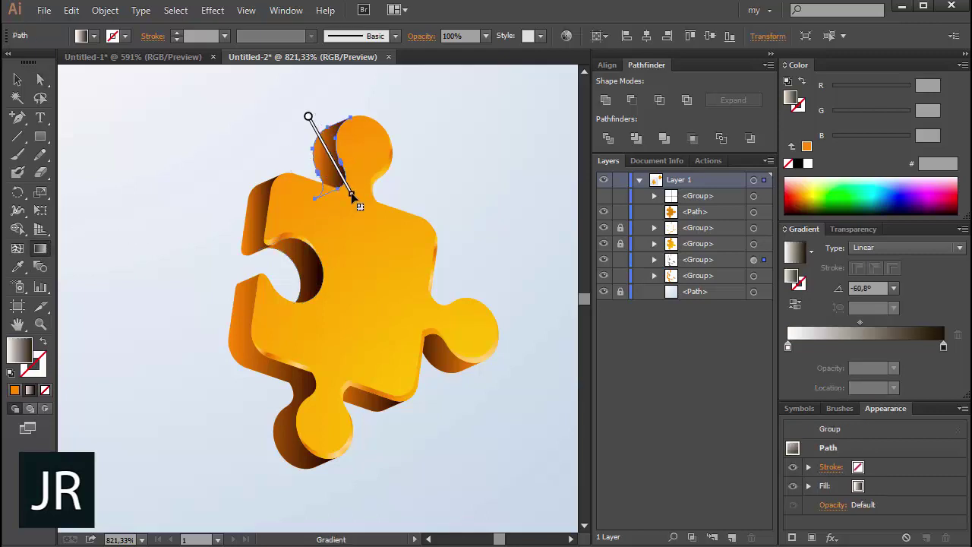
pyautogui.moveTo(313, 123); pyautogui.dragTo(356, 199)
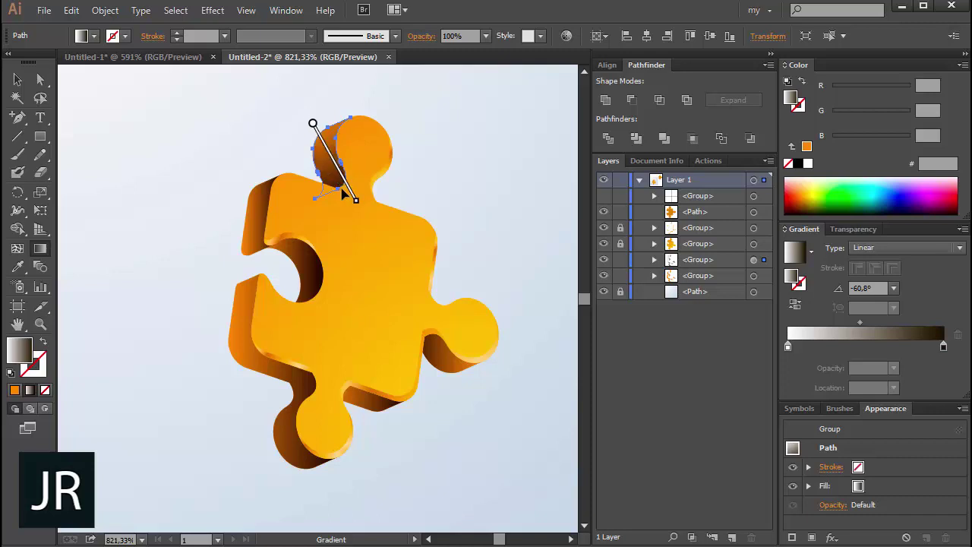
pyautogui.click(18, 79)
pyautogui.click(191, 213)
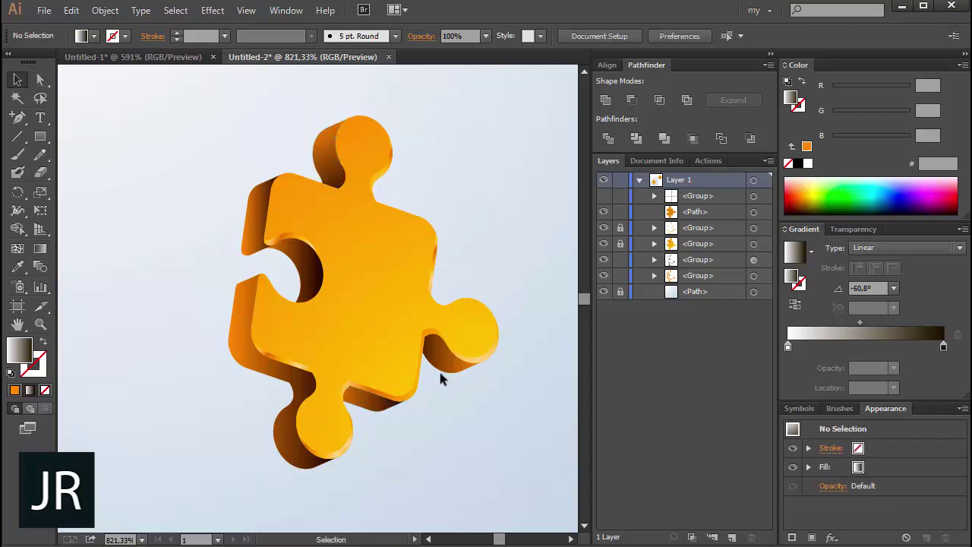
# - Redirect the gradient on the small shadow beside the right knob to darken it
pyautogui.click(441, 372)
pyautogui.press('a')
pyautogui.click(474, 445)
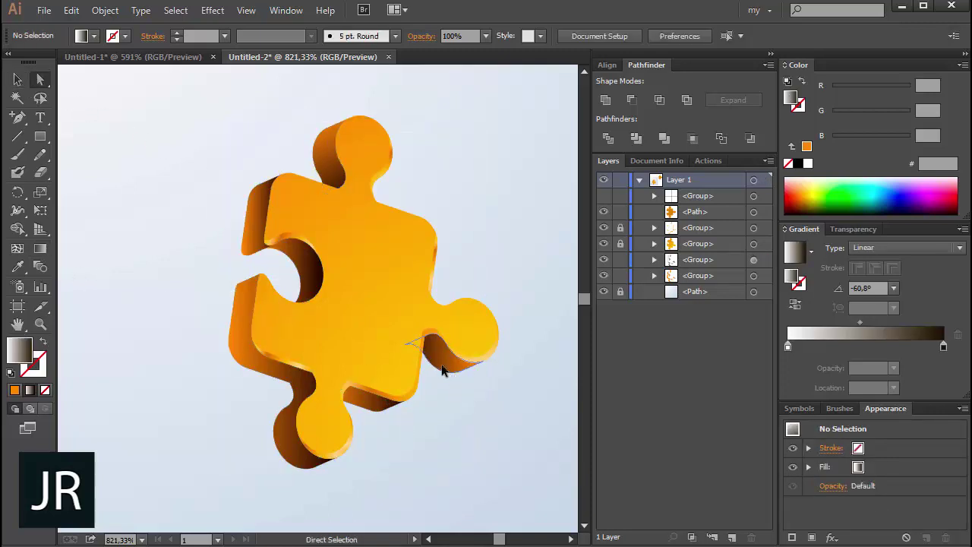
pyautogui.click(445, 357)
pyautogui.click(40, 248)
pyautogui.moveTo(423, 347); pyautogui.dragTo(443, 357)
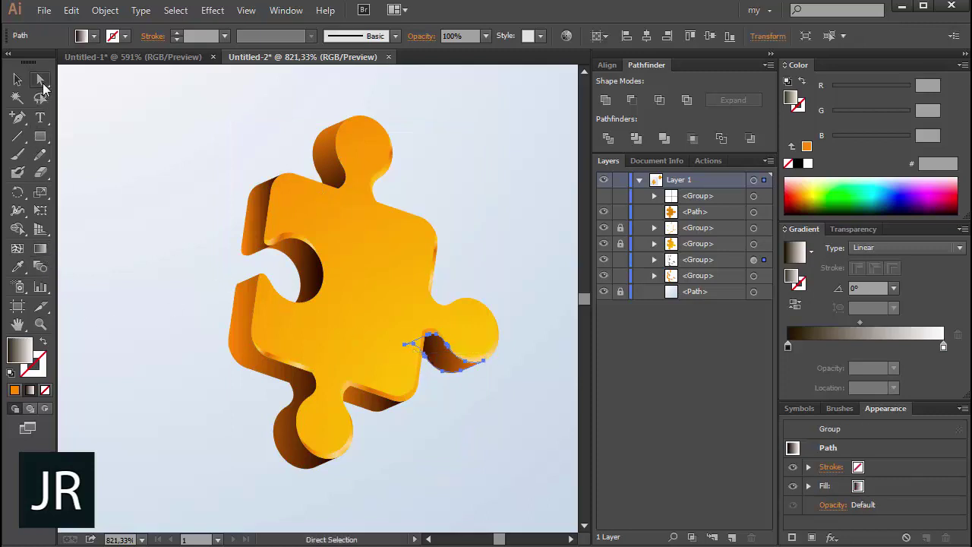
pyautogui.press('a')
pyautogui.click(118, 196)
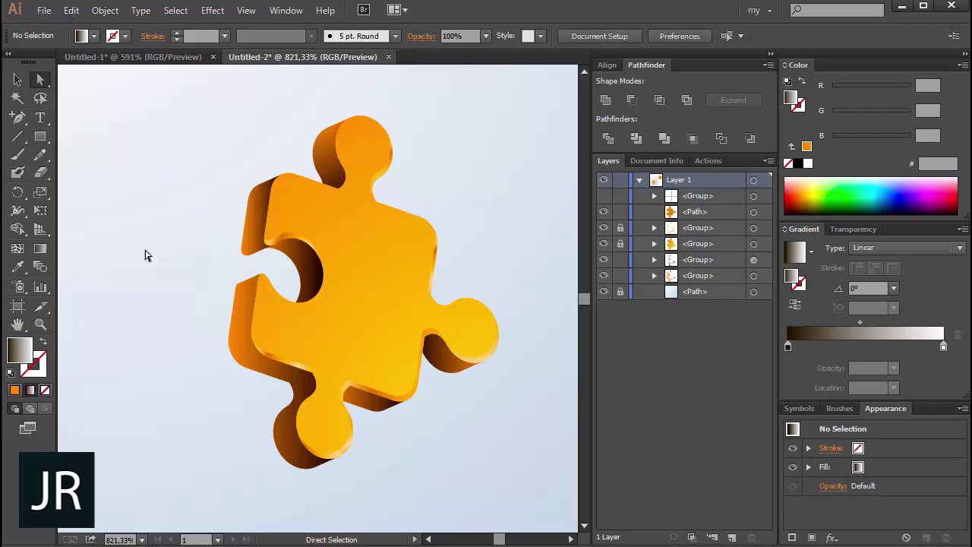
# - Add colour stops to the left-edge side path and run its gradient diagonally
pyautogui.click(239, 329)
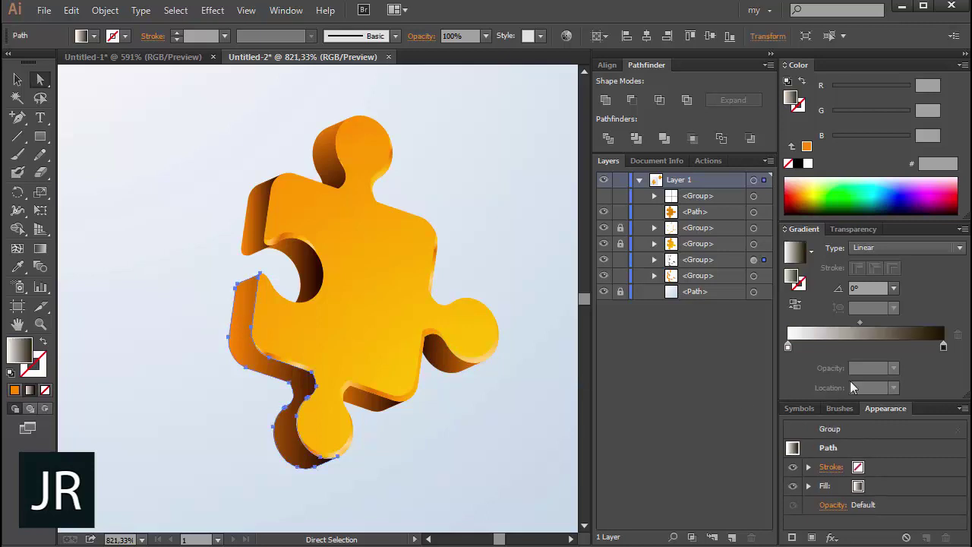
pyautogui.click(874, 347)
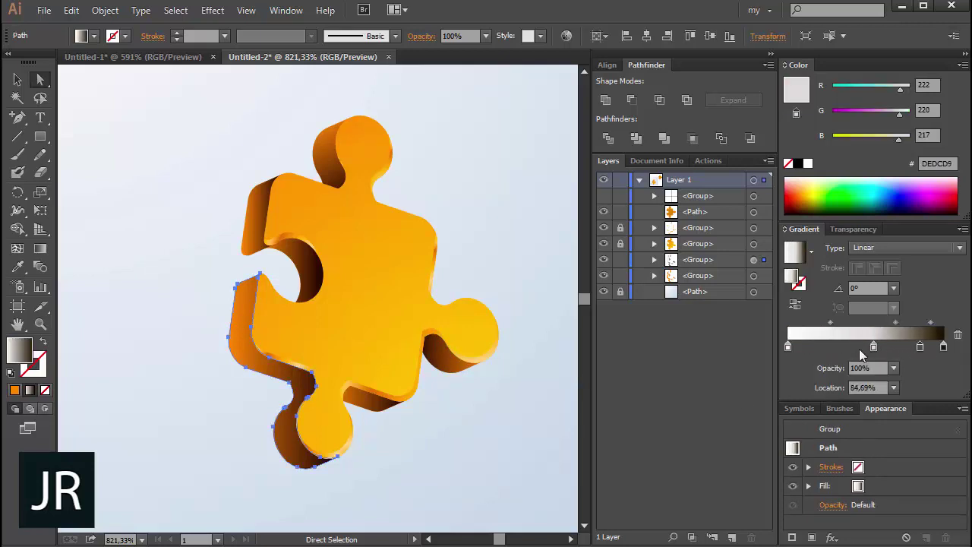
pyautogui.click(807, 348)
pyautogui.moveTo(807, 348); pyautogui.dragTo(773, 349)
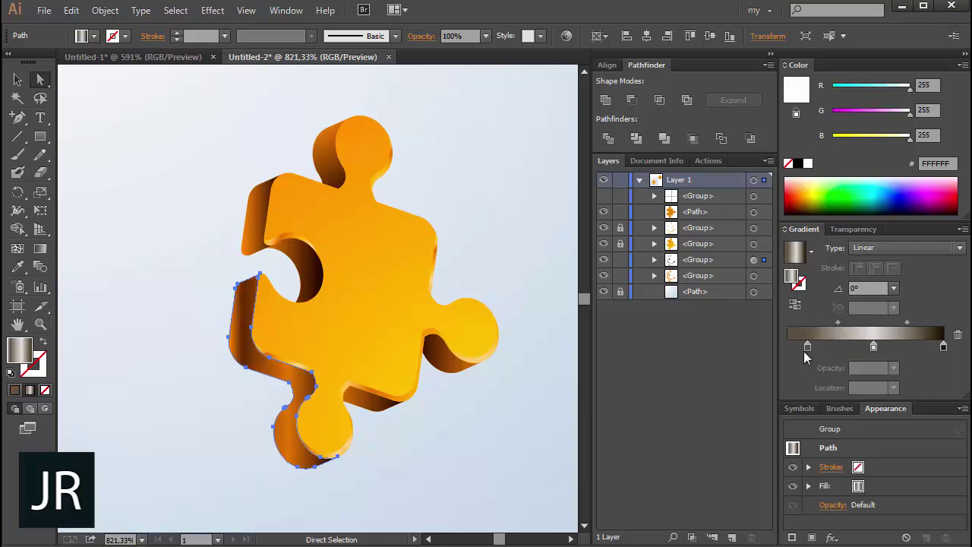
pyautogui.click(42, 251)
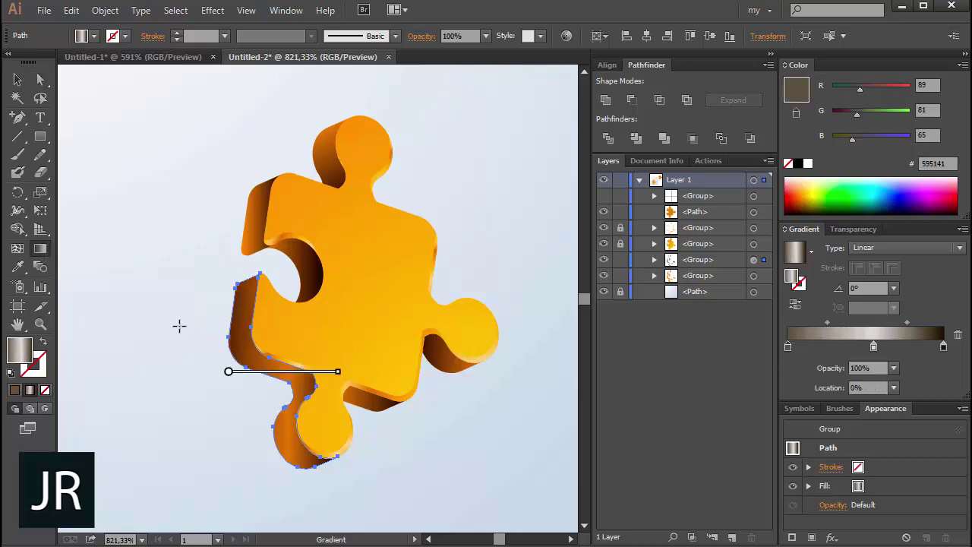
pyautogui.moveTo(222, 357)
pyautogui.mouseDown()
pyautogui.moveTo(273, 335)
pyautogui.moveTo(220, 297)
pyautogui.mouseUp()
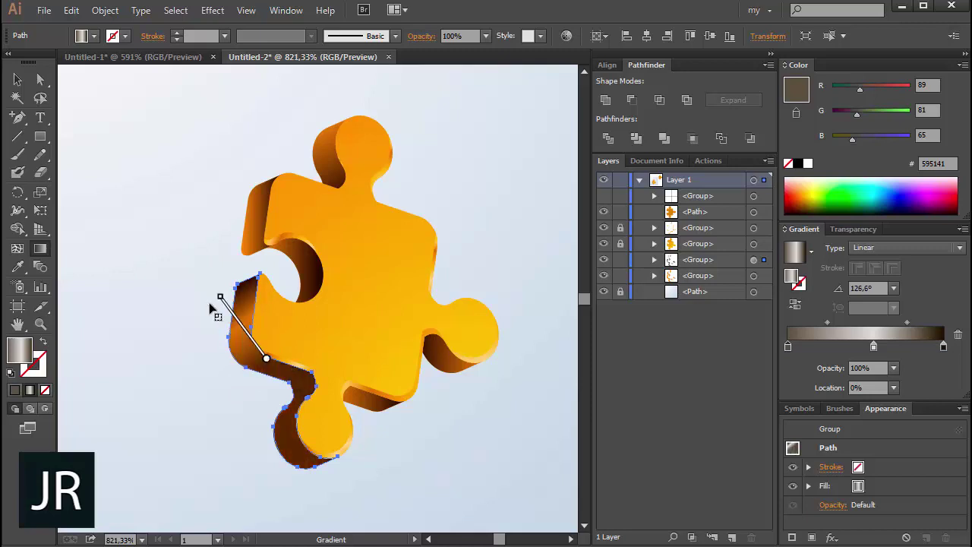
pyautogui.moveTo(226, 304); pyautogui.dragTo(278, 377)
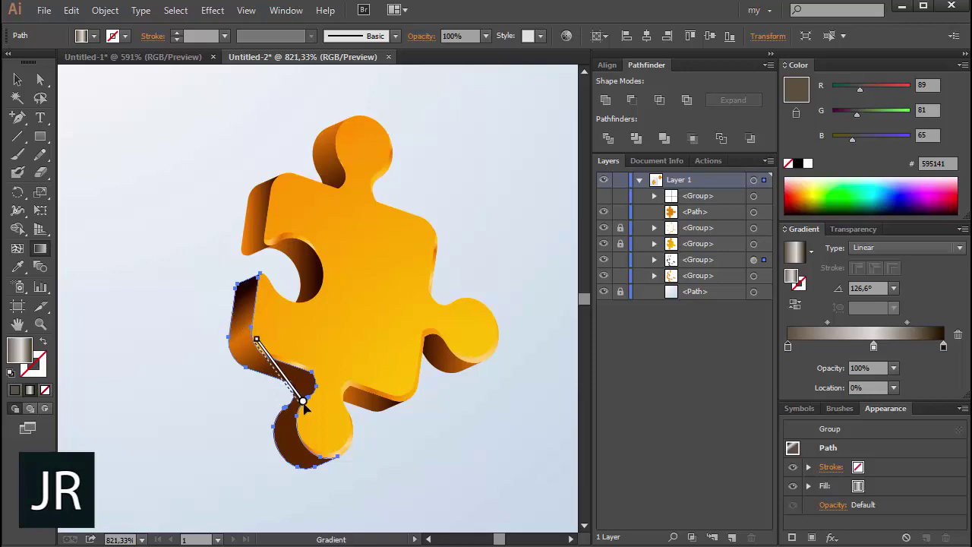
# - Add more stops, reposition the gradient, slide a stop to about 25% and remove one
pyautogui.click(828, 347)
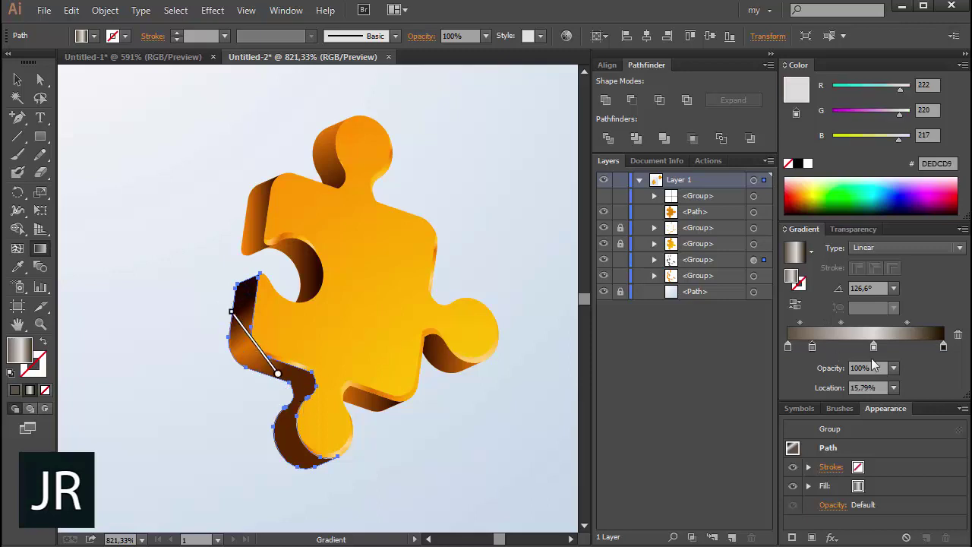
pyautogui.moveTo(828, 348)
pyautogui.mouseDown()
pyautogui.moveTo(917, 348)
pyautogui.moveTo(818, 347)
pyautogui.mouseUp()
pyautogui.click(930, 348)
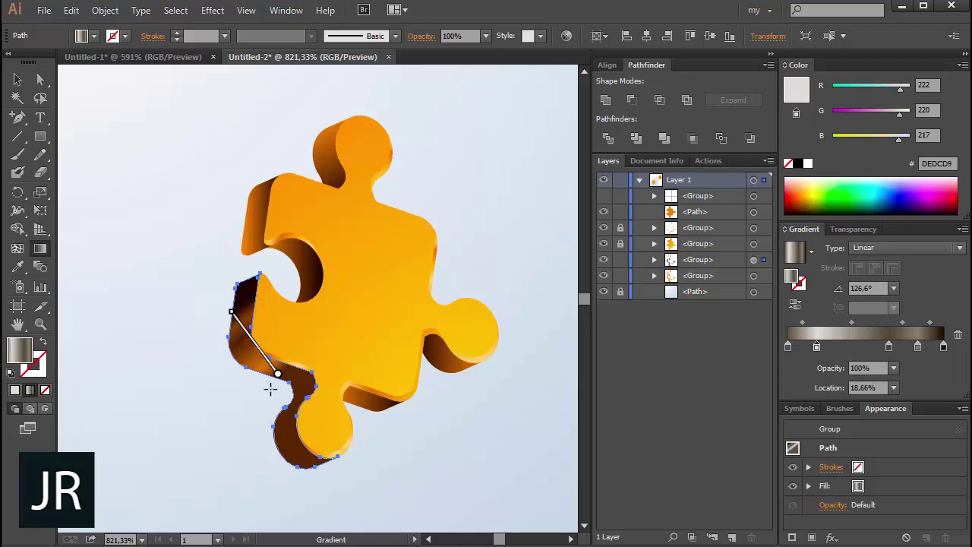
pyautogui.moveTo(231, 311)
pyautogui.mouseDown()
pyautogui.moveTo(287, 391)
pyautogui.moveTo(185, 251)
pyautogui.mouseUp()
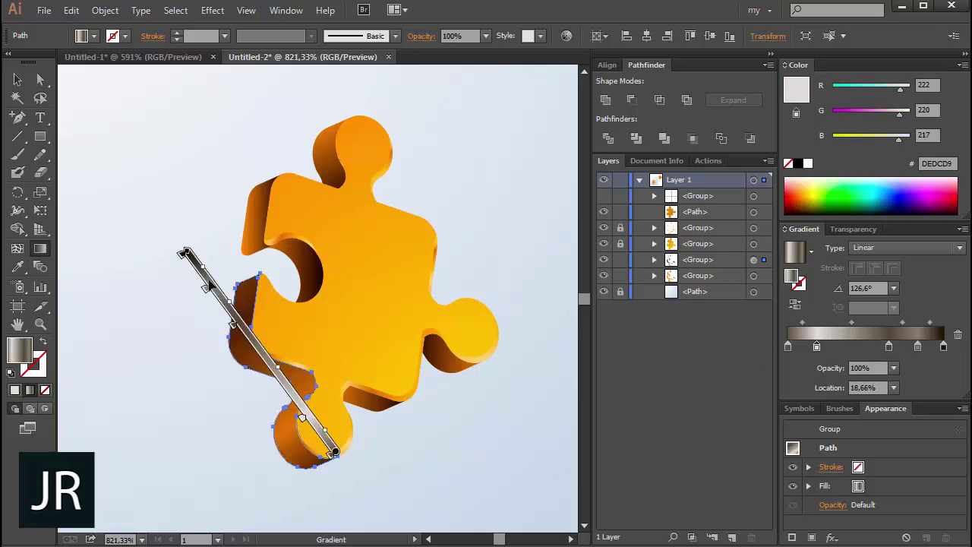
pyautogui.moveTo(272, 360); pyautogui.dragTo(242, 342)
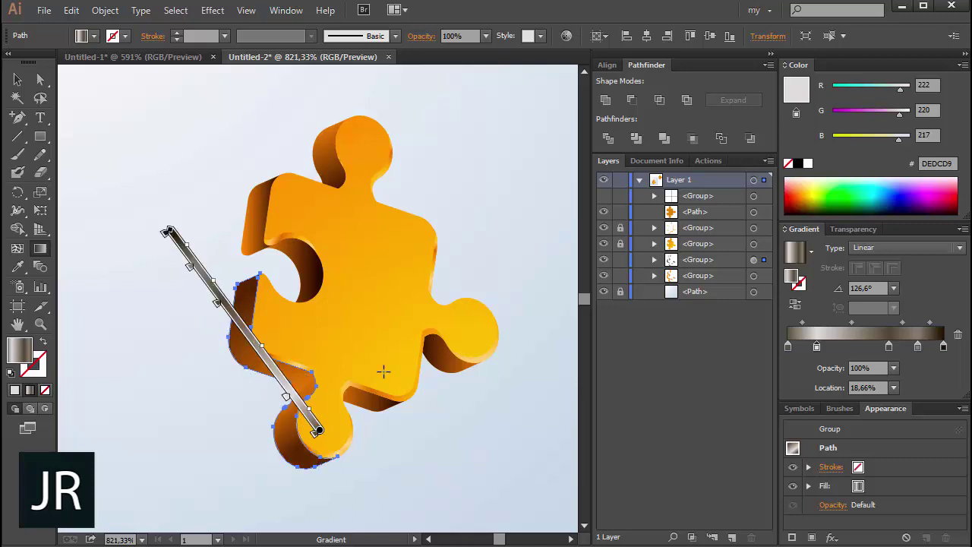
pyautogui.moveTo(817, 346); pyautogui.dragTo(884, 347)
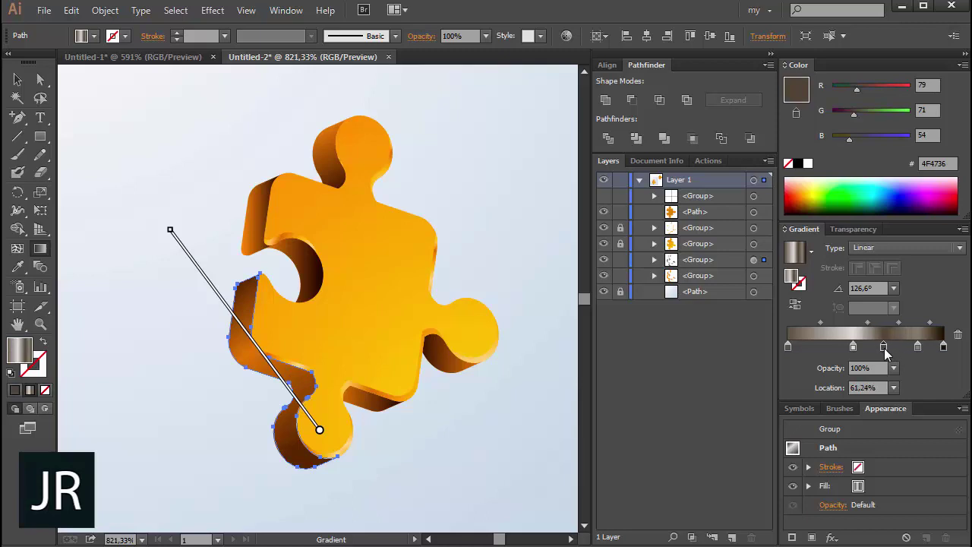
pyautogui.moveTo(918, 347); pyautogui.dragTo(916, 371)
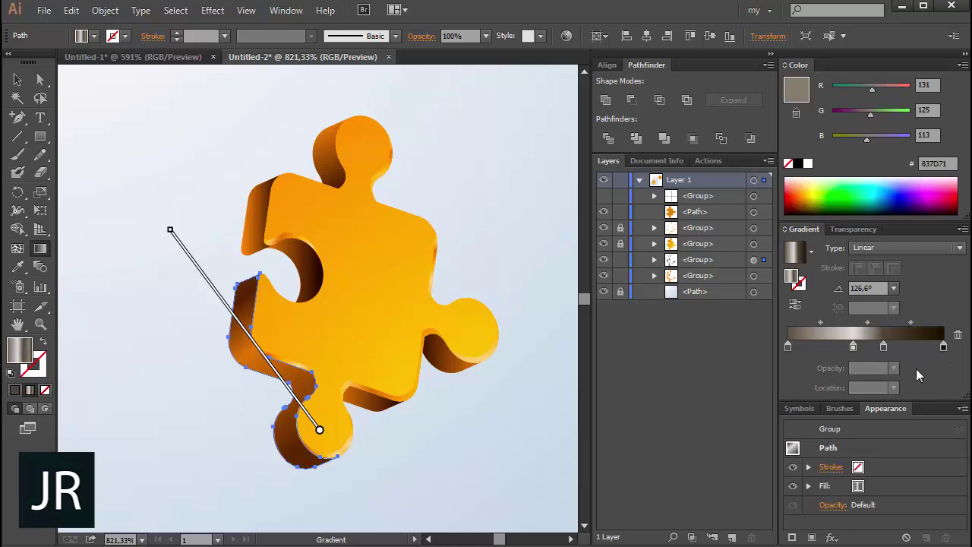
# - Add light grey stops at 21.53% and 5.74% and extend the gradient up-left
pyautogui.click(821, 348)
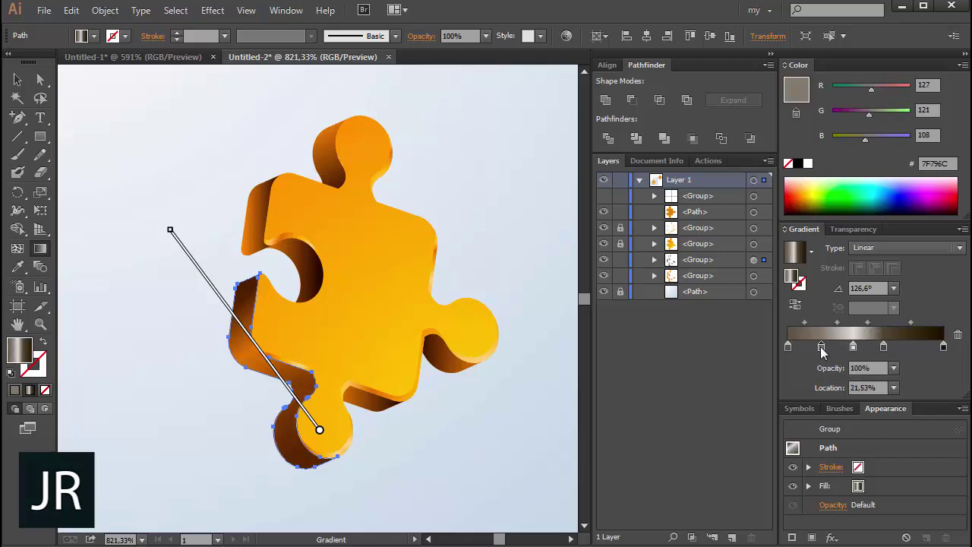
pyautogui.click(801, 348)
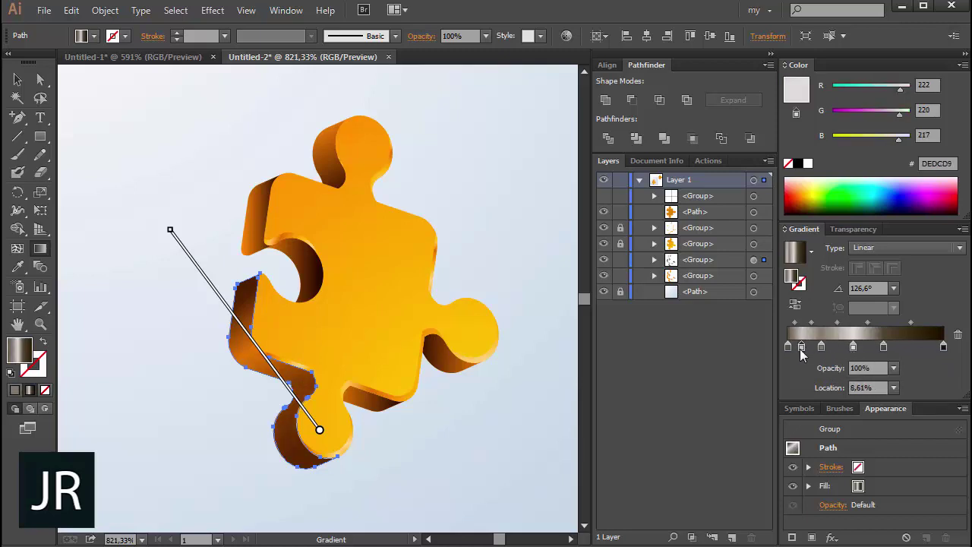
pyautogui.moveTo(801, 350); pyautogui.dragTo(796, 350)
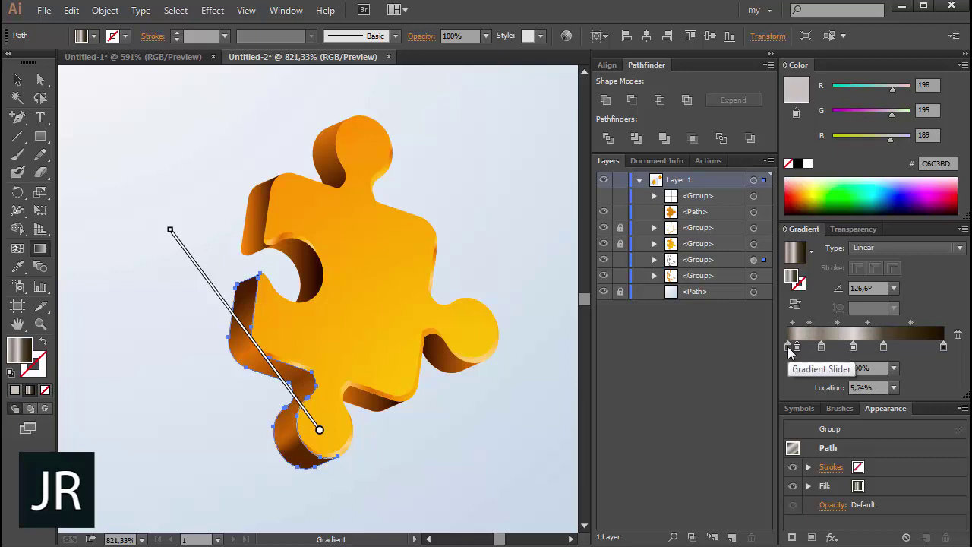
pyautogui.moveTo(319, 431); pyautogui.dragTo(349, 471)
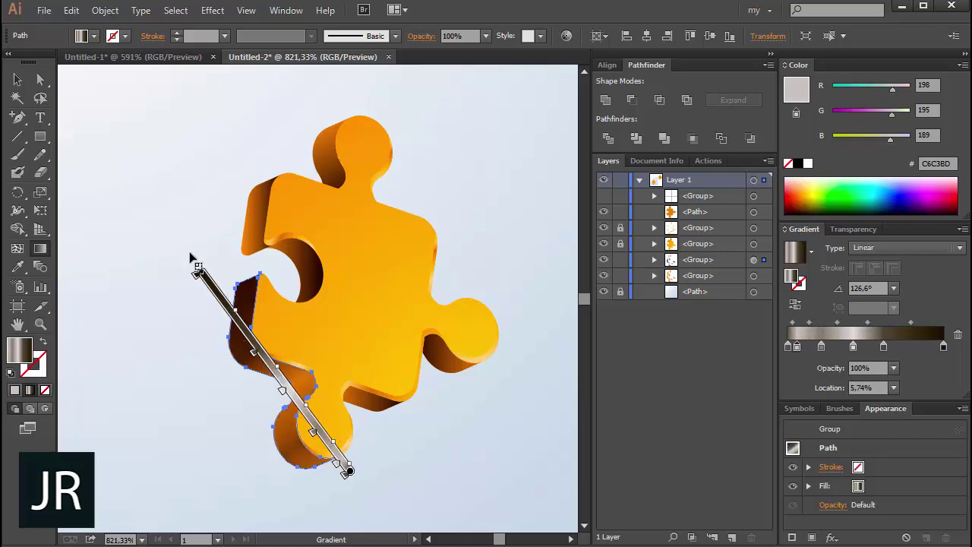
pyautogui.moveTo(199, 272); pyautogui.dragTo(160, 221)
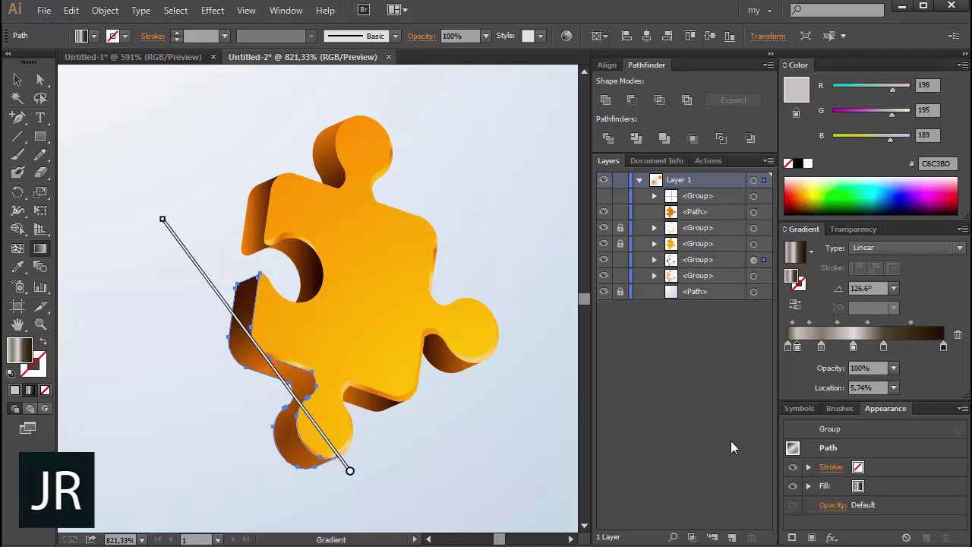
# - Remove the dark starting stop, adjust a middle stop, and preview the metallic side
pyautogui.click(788, 349)
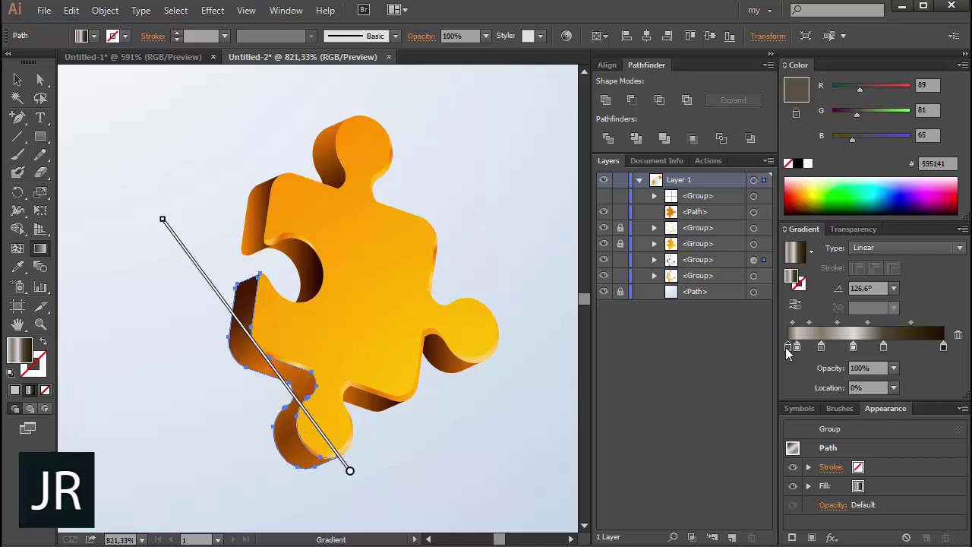
pyautogui.moveTo(787, 347); pyautogui.dragTo(779, 379)
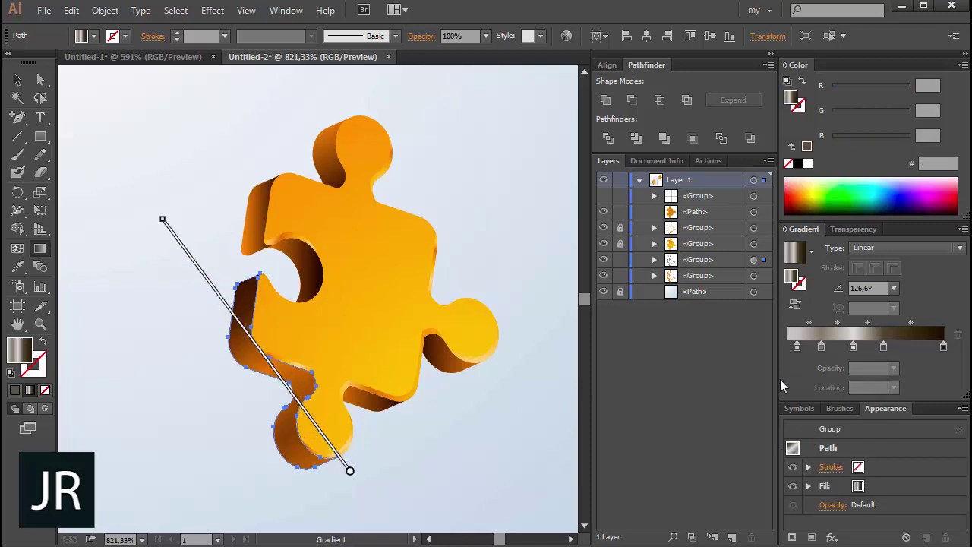
pyautogui.moveTo(798, 347)
pyautogui.mouseDown()
pyautogui.moveTo(777, 352)
pyautogui.moveTo(836, 348)
pyautogui.mouseUp()
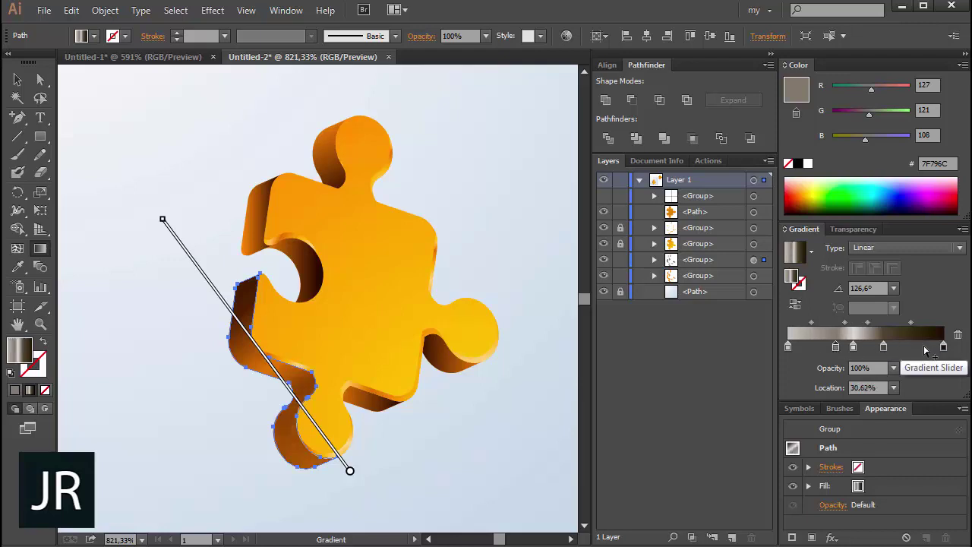
pyautogui.moveTo(835, 348)
pyautogui.mouseDown()
pyautogui.moveTo(825, 348)
pyautogui.moveTo(899, 347)
pyautogui.moveTo(872, 350)
pyautogui.mouseUp()
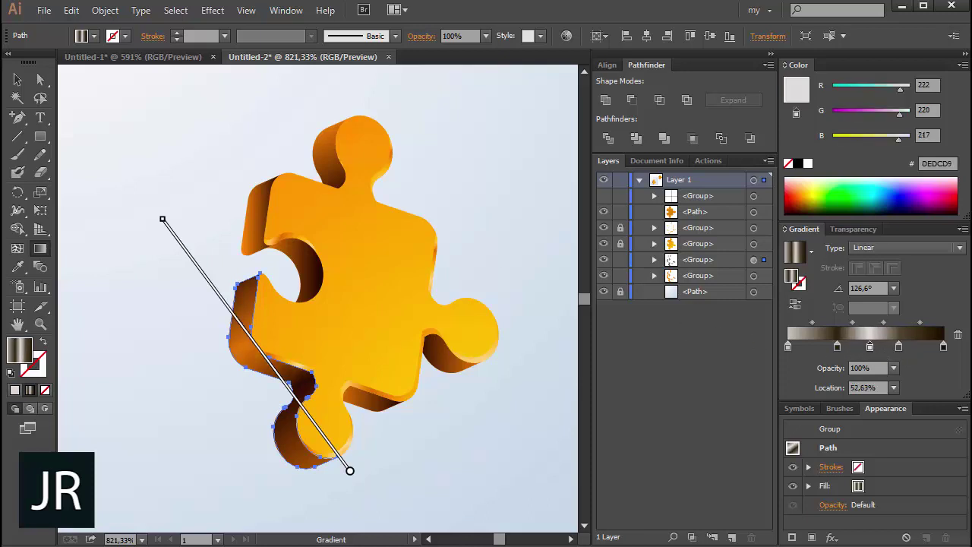
pyautogui.click(17, 80)
pyautogui.click(114, 195)
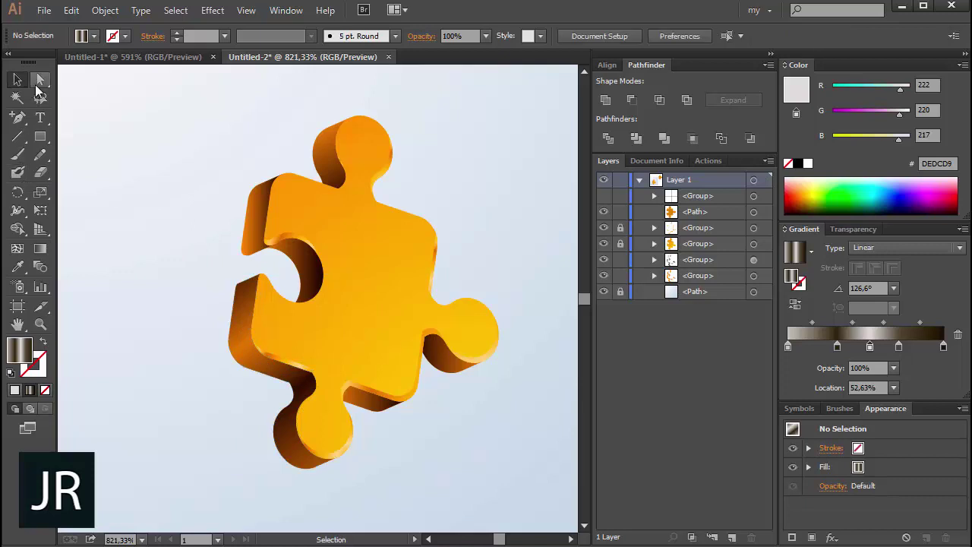
# - Run a diagonal gradient across the upper-left side face
pyautogui.click(40, 79)
pyautogui.click(256, 234)
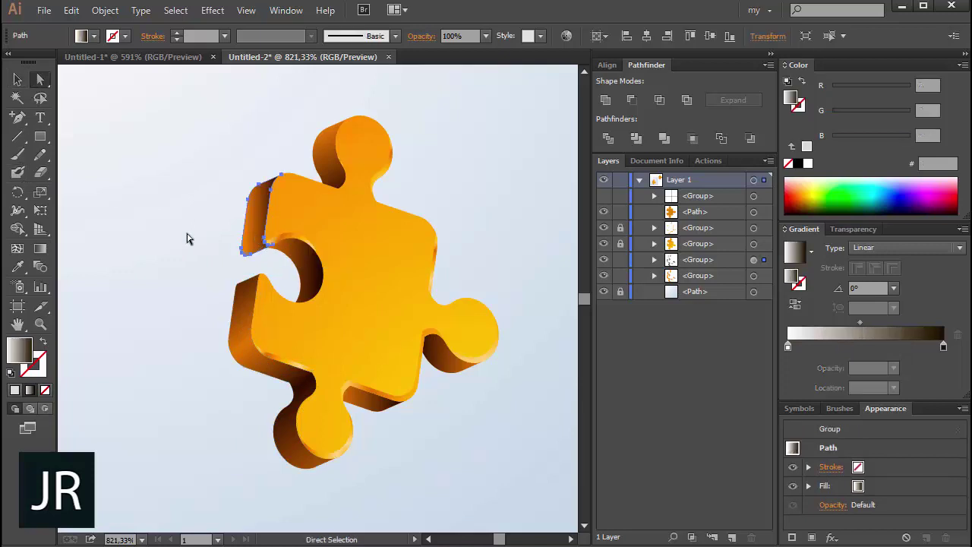
pyautogui.click(40, 249)
pyautogui.moveTo(264, 171)
pyautogui.mouseDown()
pyautogui.moveTo(218, 249)
pyautogui.moveTo(306, 156)
pyautogui.moveTo(281, 193)
pyautogui.mouseUp()
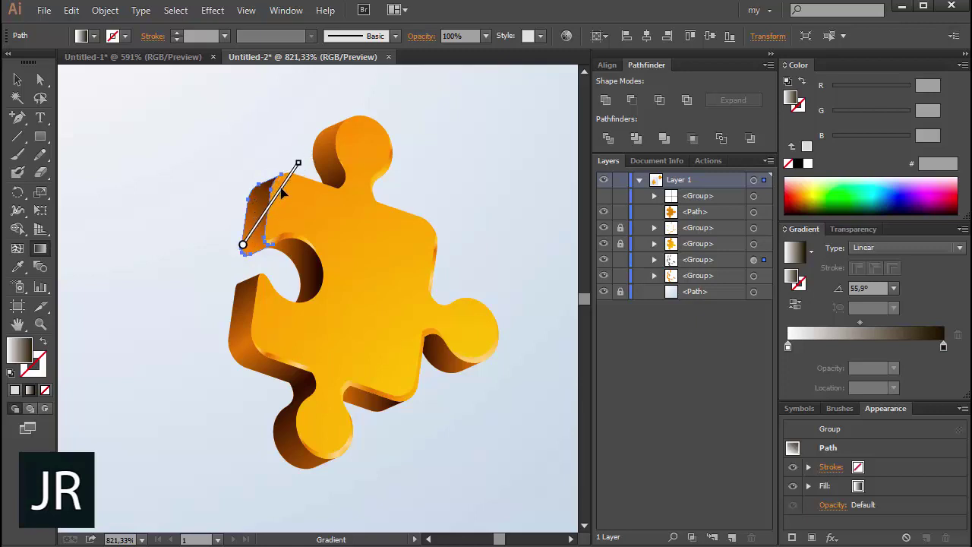
pyautogui.press('v')
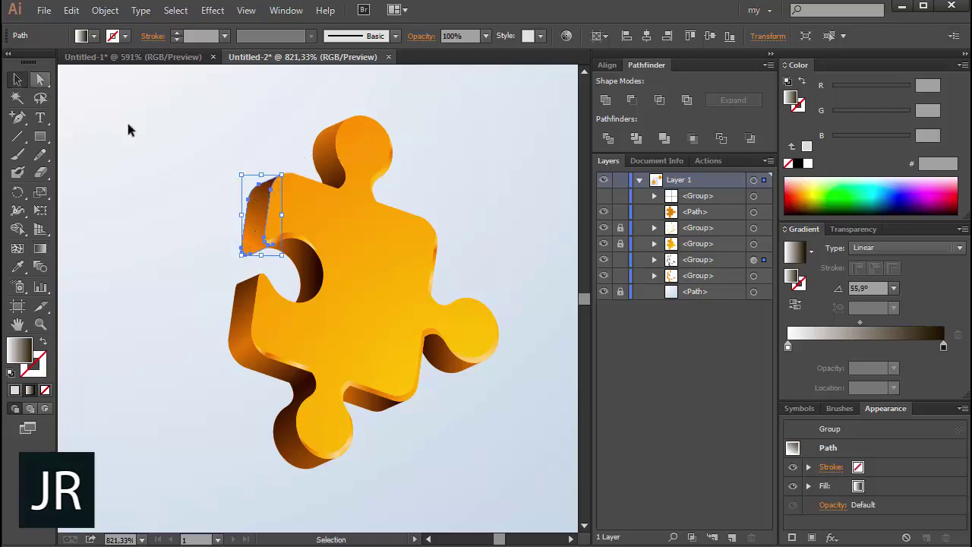
pyautogui.press('a')
pyautogui.click(128, 131)
# - Shade the left notch's inner wall with a vertical gradient at 90.9°
pyautogui.keyDown('alt'); pyautogui.click(303, 270); pyautogui.keyUp('alt')
pyautogui.press('v')
pyautogui.press('a')
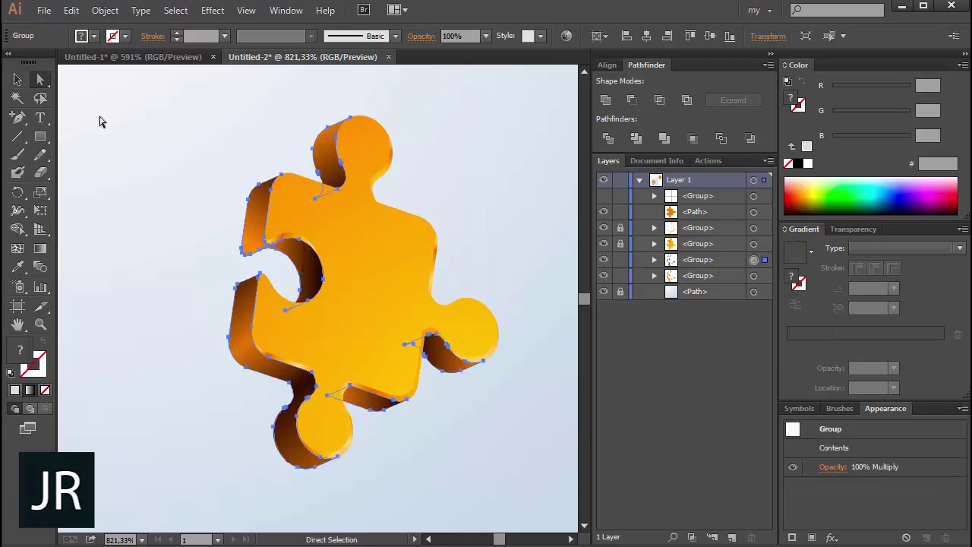
pyautogui.click(101, 121)
pyautogui.click(321, 272)
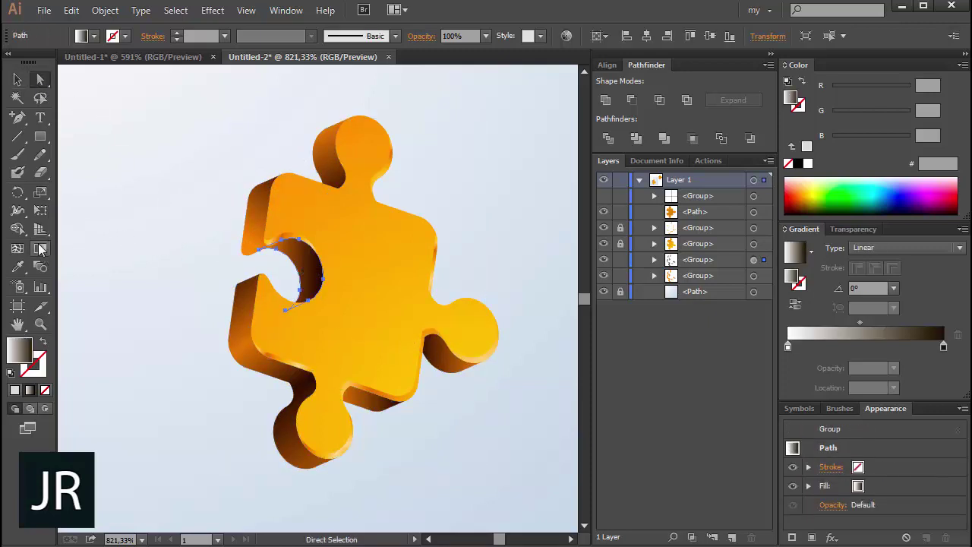
pyautogui.click(41, 249)
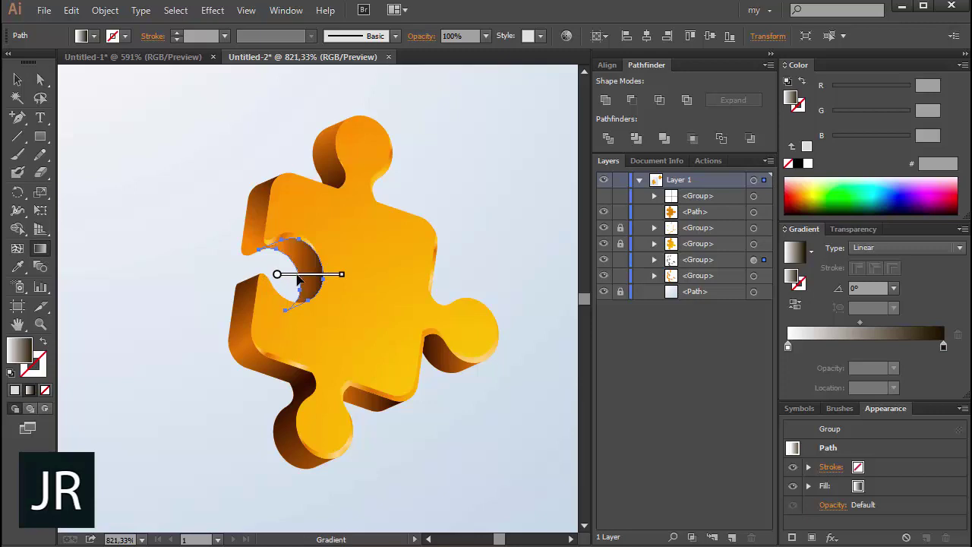
pyautogui.moveTo(298, 274); pyautogui.dragTo(342, 273)
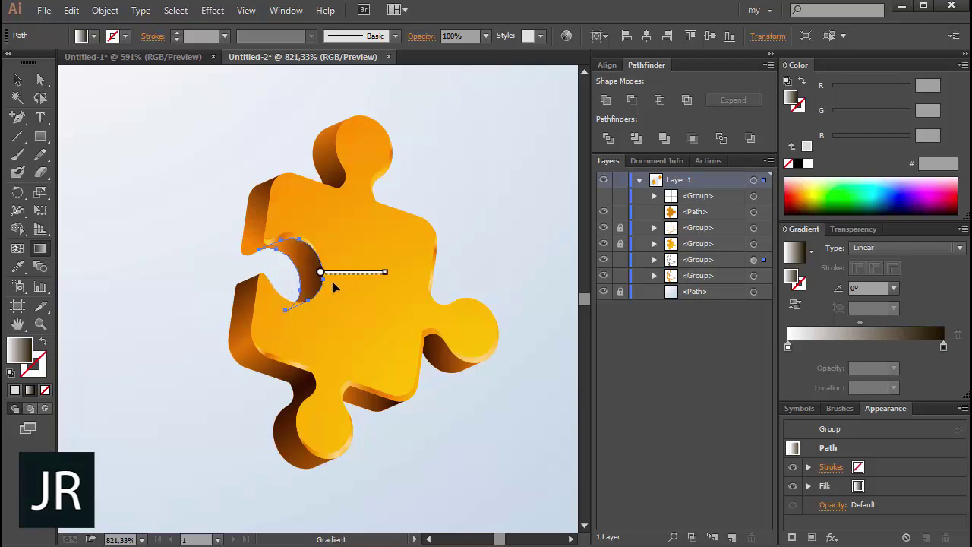
pyautogui.moveTo(272, 275)
pyautogui.mouseDown()
pyautogui.moveTo(326, 278)
pyautogui.moveTo(268, 279)
pyautogui.mouseUp()
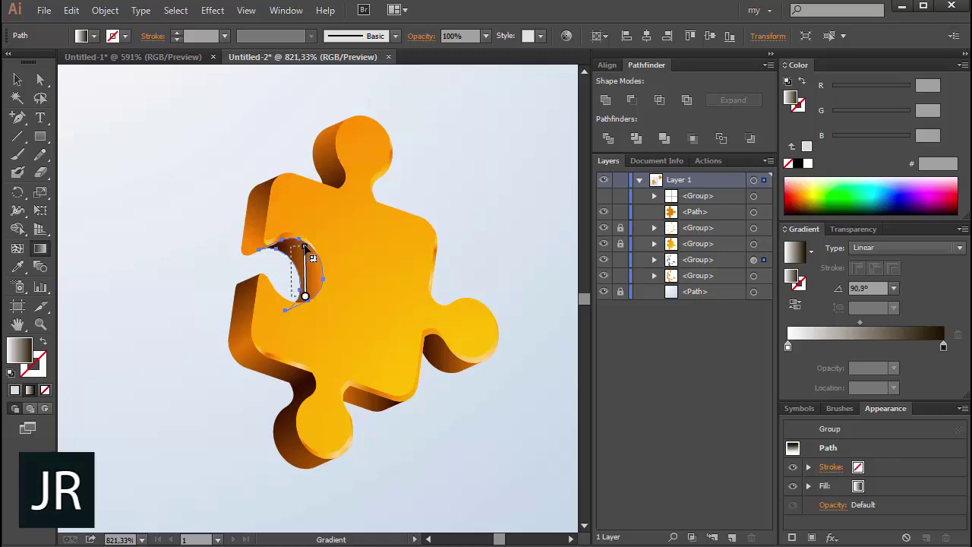
pyautogui.moveTo(305, 246); pyautogui.dragTo(295, 267)
pyautogui.click(19, 80)
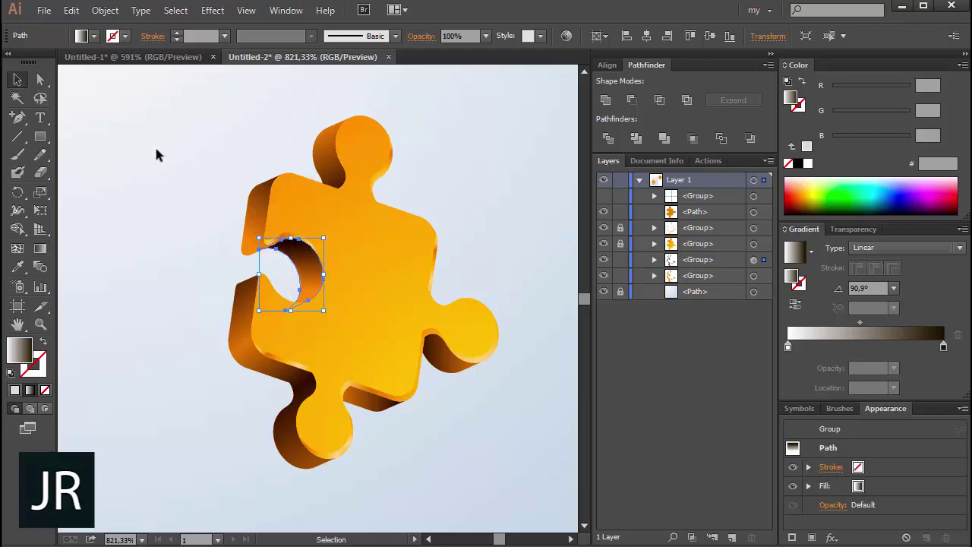
pyautogui.click(155, 161)
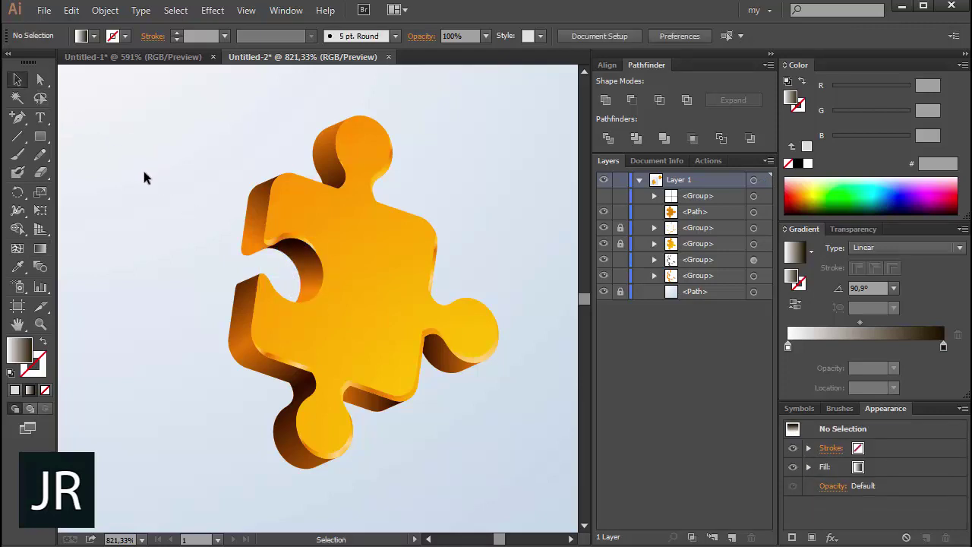
# - Add a dark 201600 stop at 55.98% to the top knob's side gradient
pyautogui.hotkey('ctrl', '-')
pyautogui.hotkey('ctrl', '-')
pyautogui.hotkey('ctrl', '-')
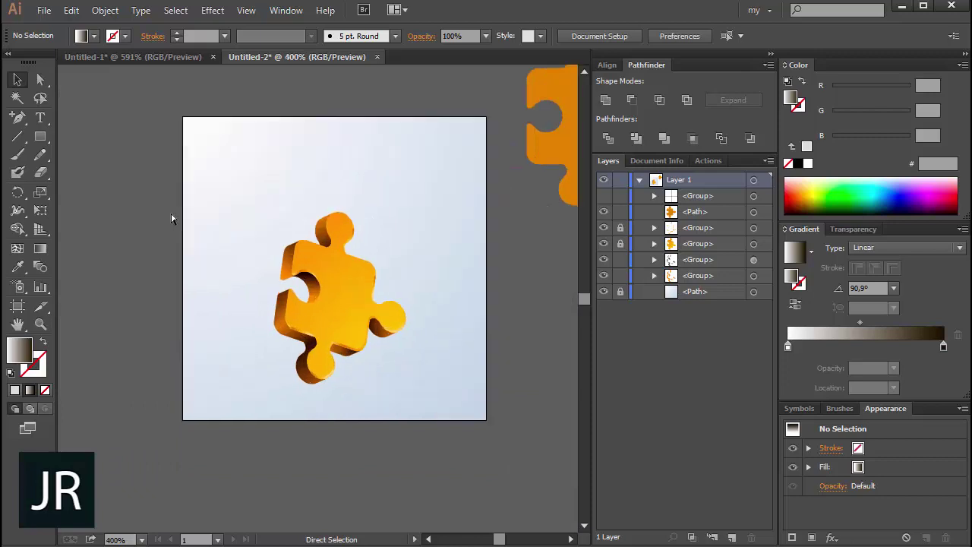
pyautogui.hotkey('ctrl', '+')
pyautogui.press('a')
pyautogui.click(320, 196)
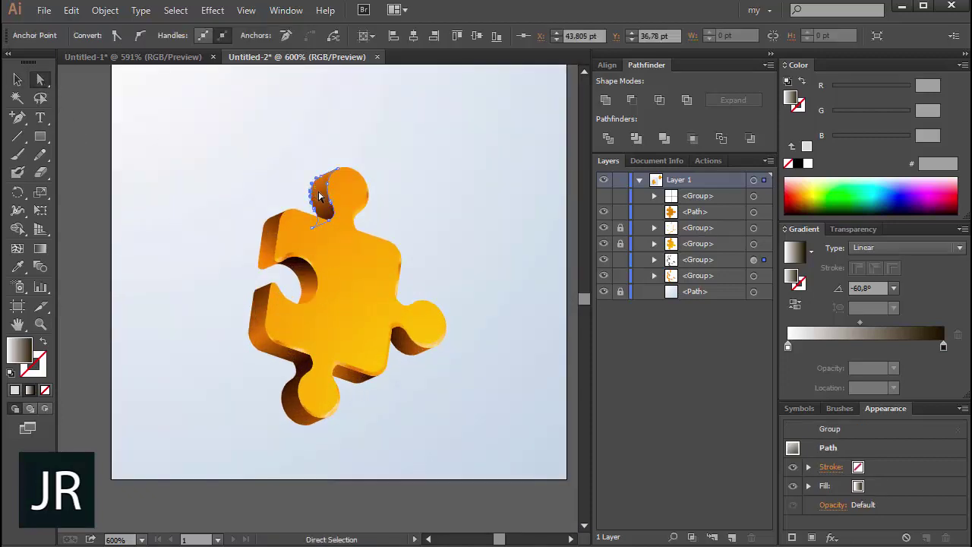
pyautogui.moveTo(915, 349); pyautogui.dragTo(876, 347)
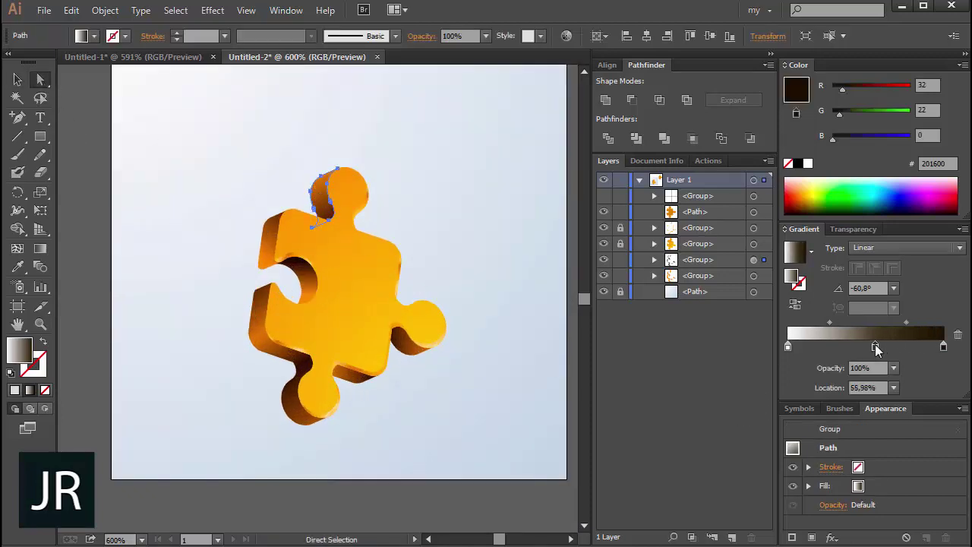
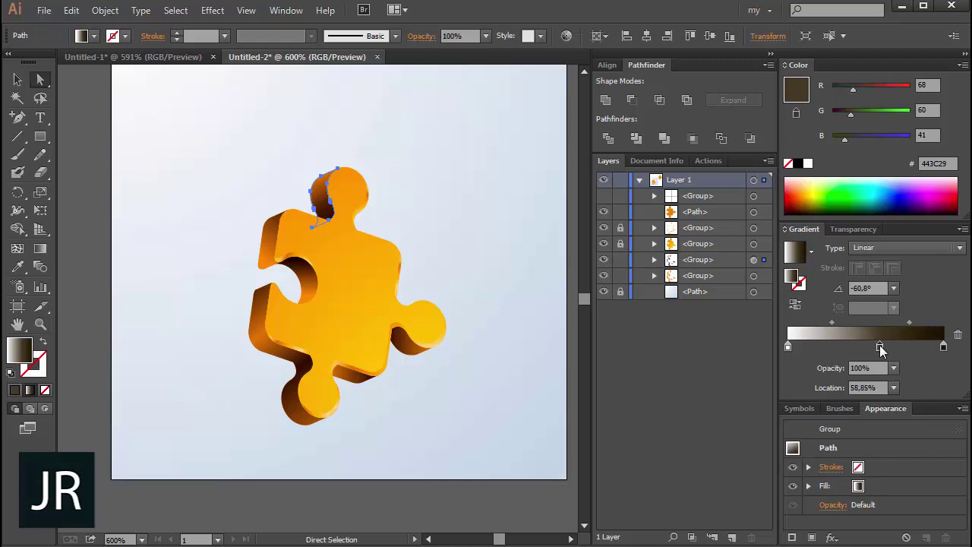
# - Move the lower-right knob shadow's middle gradient stop to about 42.58%, then deselect everything
pyautogui.click(408, 351)
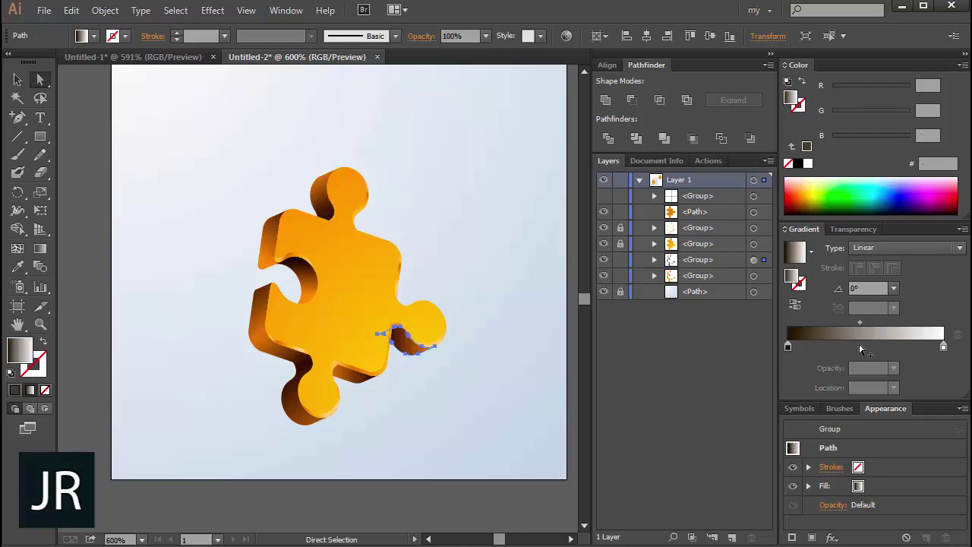
pyautogui.click(856, 348)
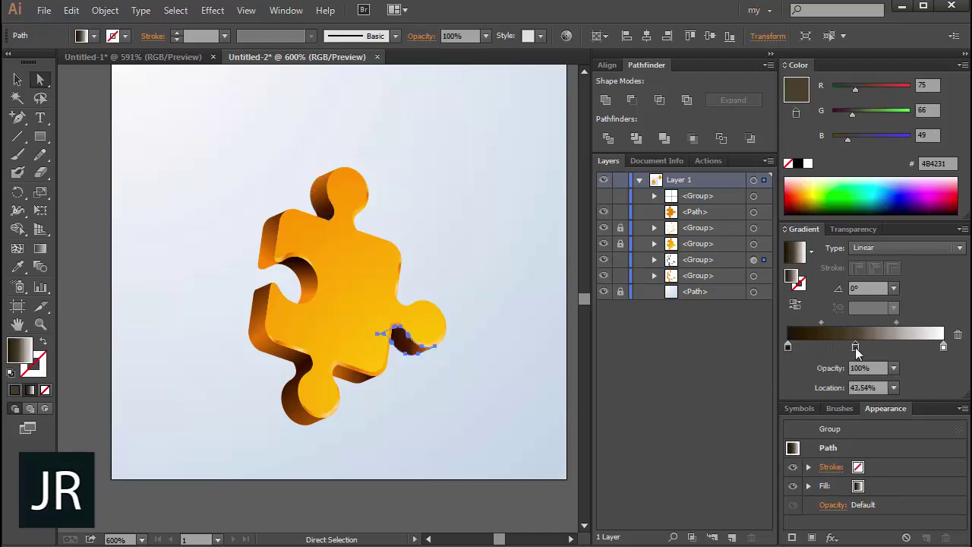
pyautogui.click(17, 79)
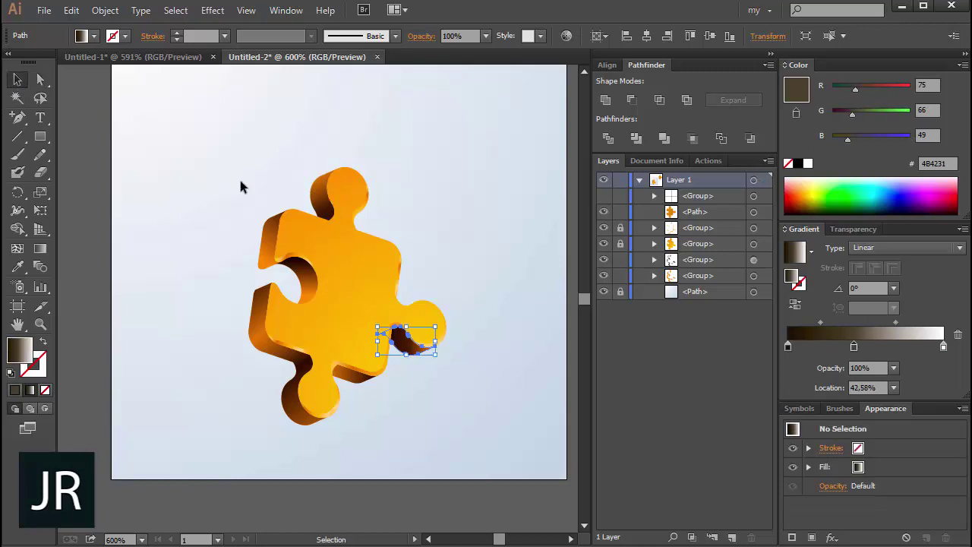
pyautogui.click(240, 188)
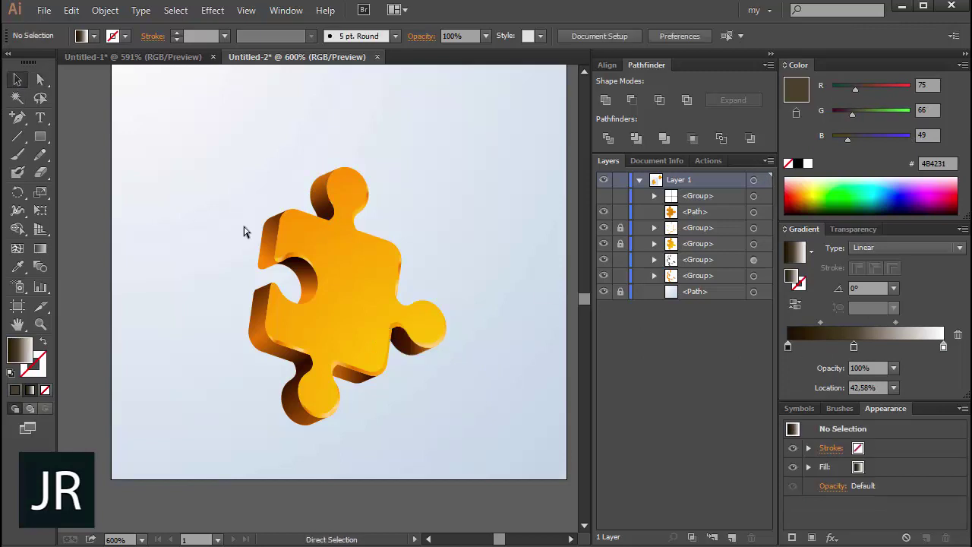
pyautogui.hotkey('ctrl', '-')
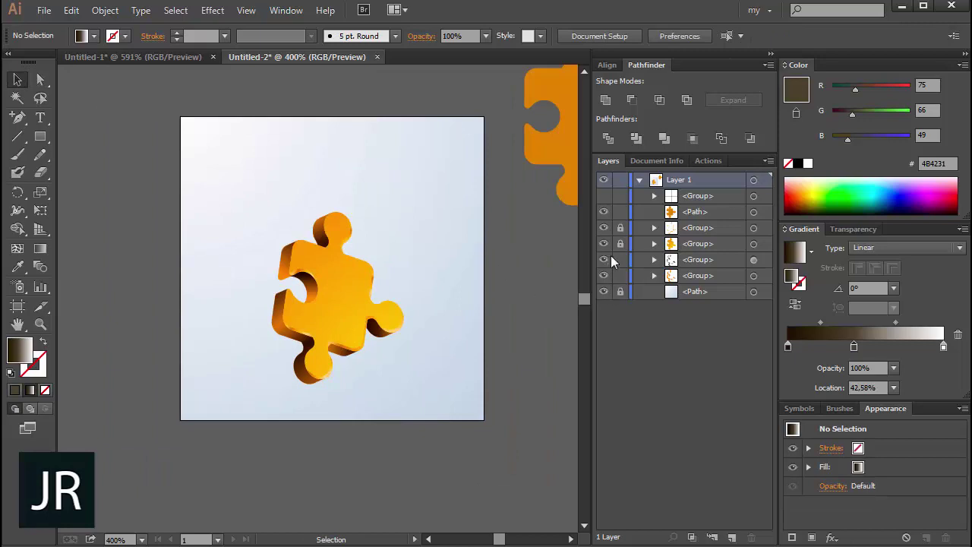
# - Paste a copy of the orange top-face group in front of the original
pyautogui.moveTo(433, 185); pyautogui.dragTo(210, 405)
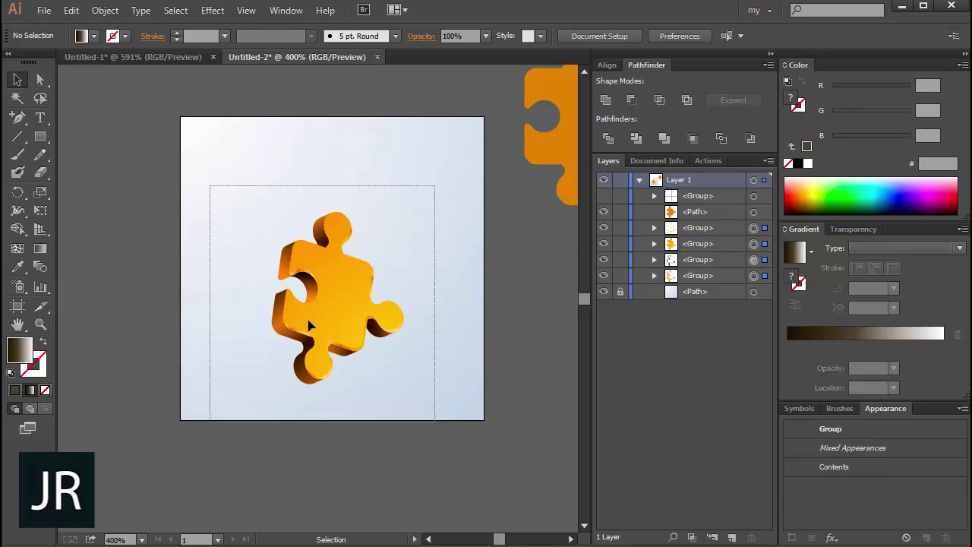
pyautogui.rightClick(330, 303)
pyautogui.press('Escape')
pyautogui.click(425, 240)
pyautogui.click(339, 283)
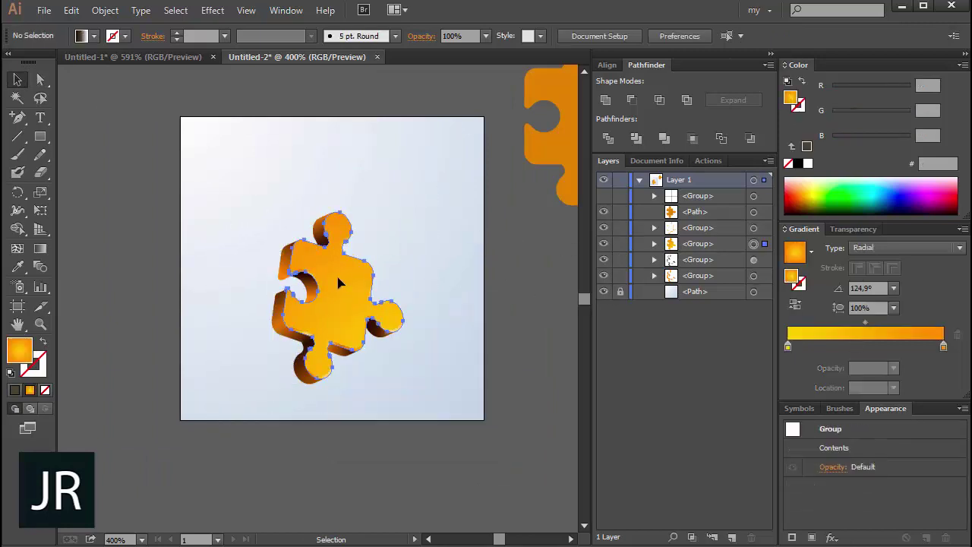
pyautogui.hotkey('ctrl', 'c')
pyautogui.hotkey('ctrl', 'f')
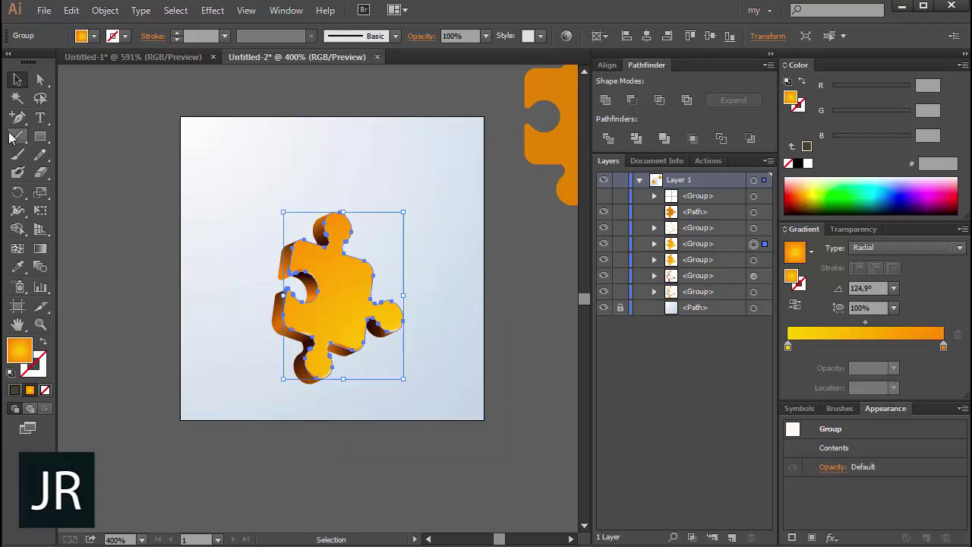
# - Draw an arc across the piece, divide the top-face copy along it, and ungroup the pieces
pyautogui.moveTo(18, 135)
pyautogui.mouseDown()
pyautogui.moveTo(81, 166)
pyautogui.moveTo(80, 156)
pyautogui.mouseUp()
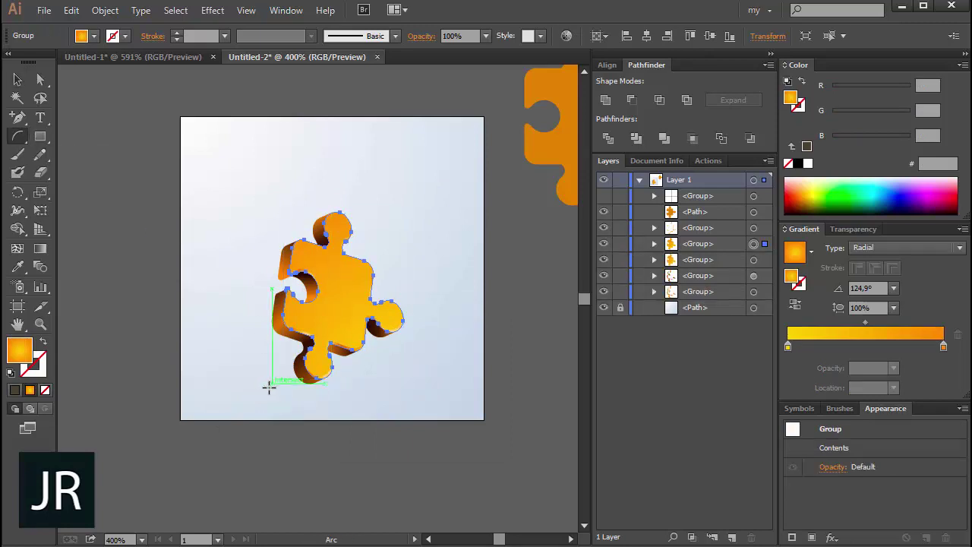
pyautogui.moveTo(266, 390); pyautogui.dragTo(414, 254)
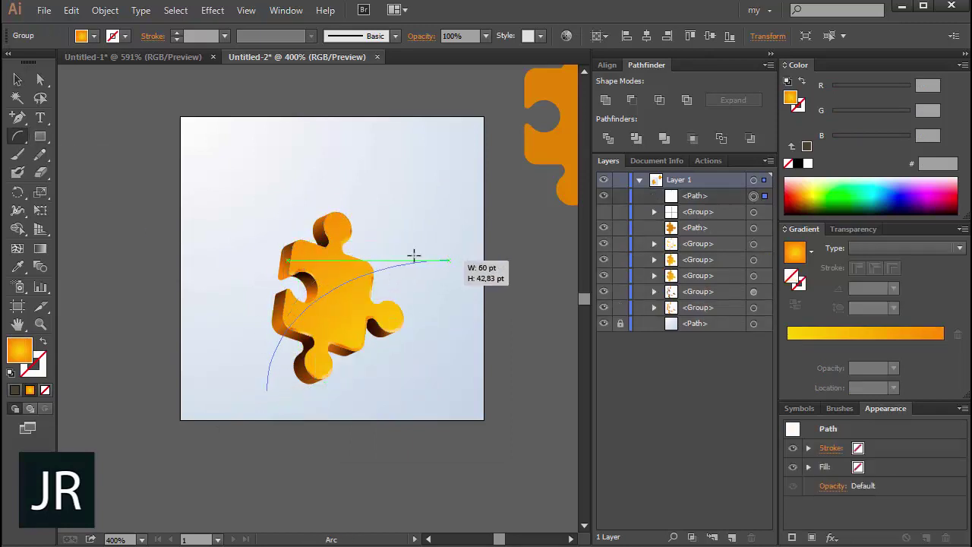
pyautogui.press('v')
pyautogui.keyDown('shift'); pyautogui.click(311, 289); pyautogui.keyUp('shift')
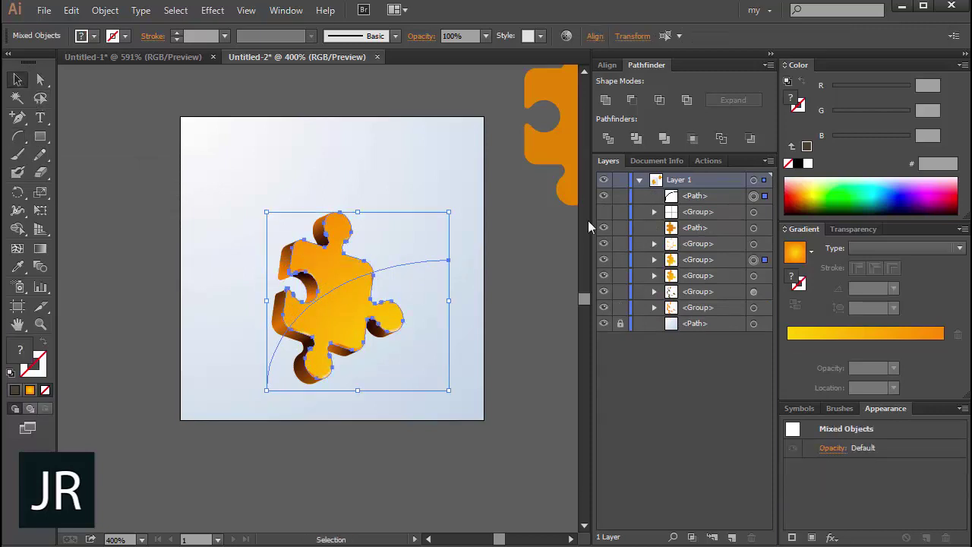
pyautogui.click(606, 139)
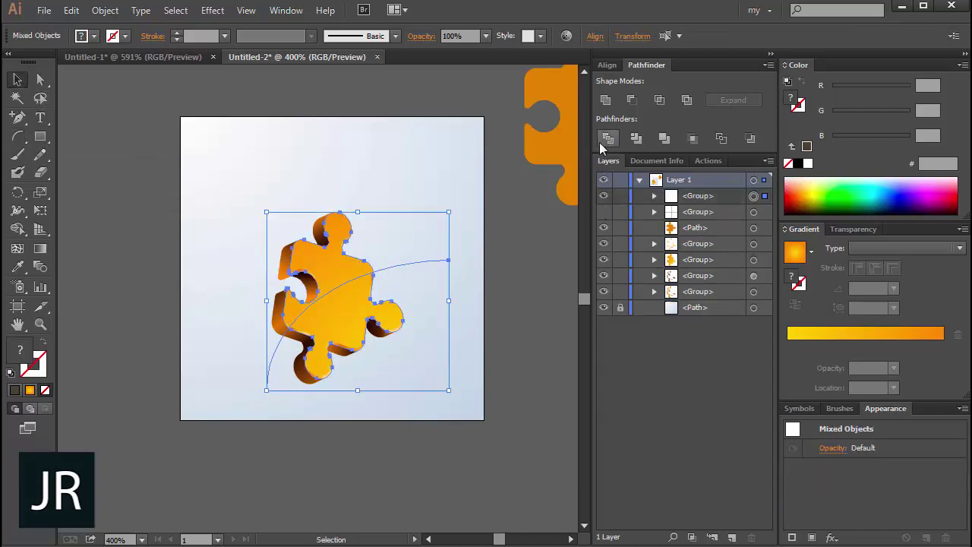
pyautogui.rightClick(372, 302)
pyautogui.click(402, 388)
pyautogui.click(451, 347)
# - Delete the lower split piece and set the upper piece to Multiply blending
pyautogui.click(351, 328)
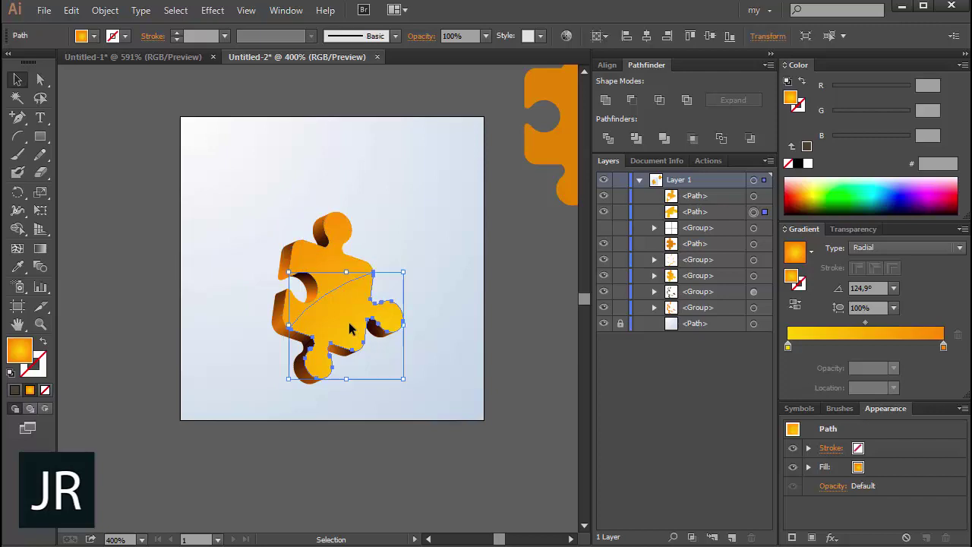
pyautogui.press('Delete')
pyautogui.click(327, 243)
pyautogui.click(852, 229)
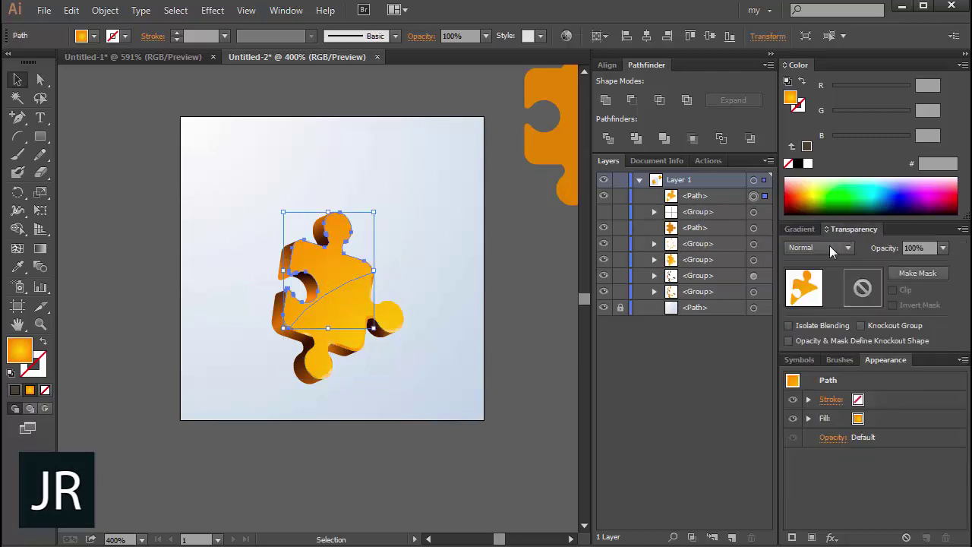
pyautogui.click(829, 247)
pyautogui.click(824, 300)
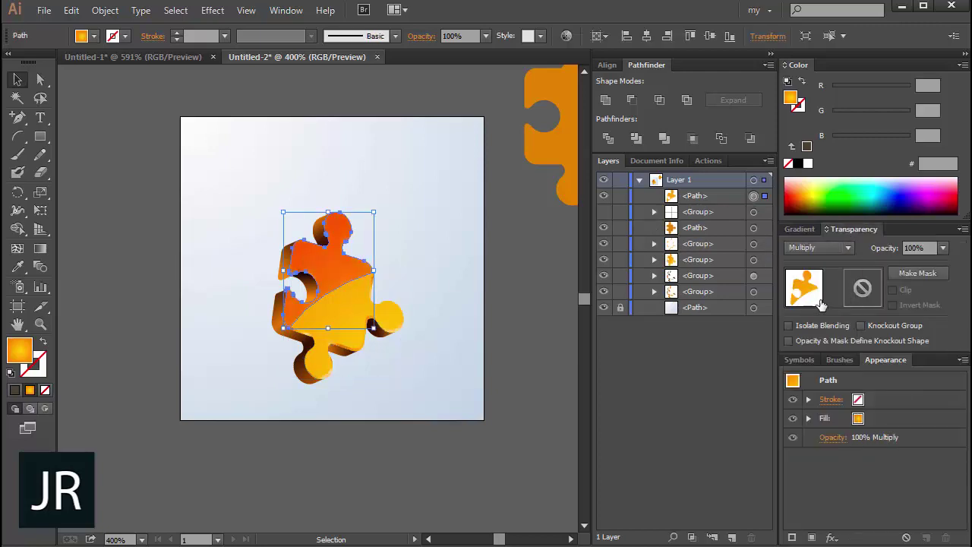
# - Fill the upper piece with a grayscale white-to-light-grey linear gradient
pyautogui.click(797, 229)
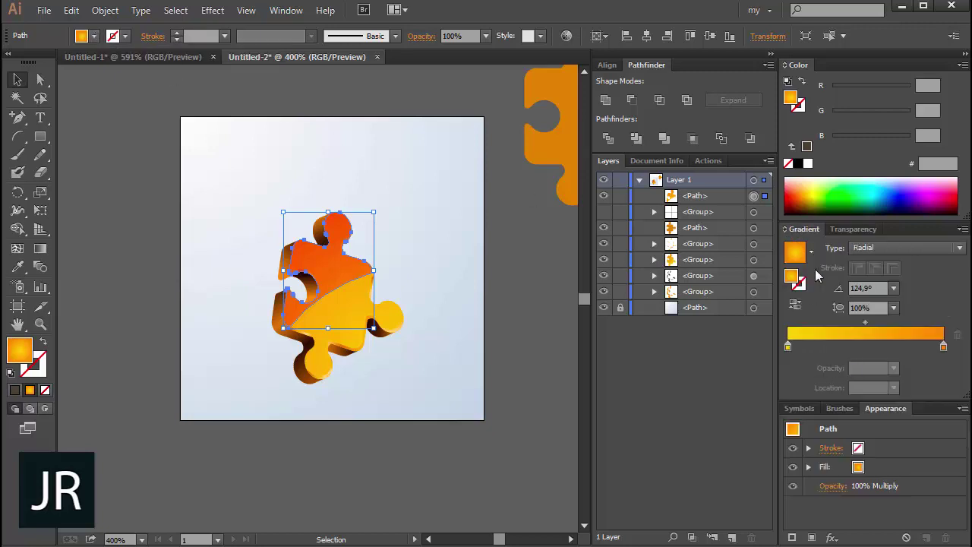
pyautogui.click(810, 250)
pyautogui.click(805, 280)
pyautogui.click(881, 348)
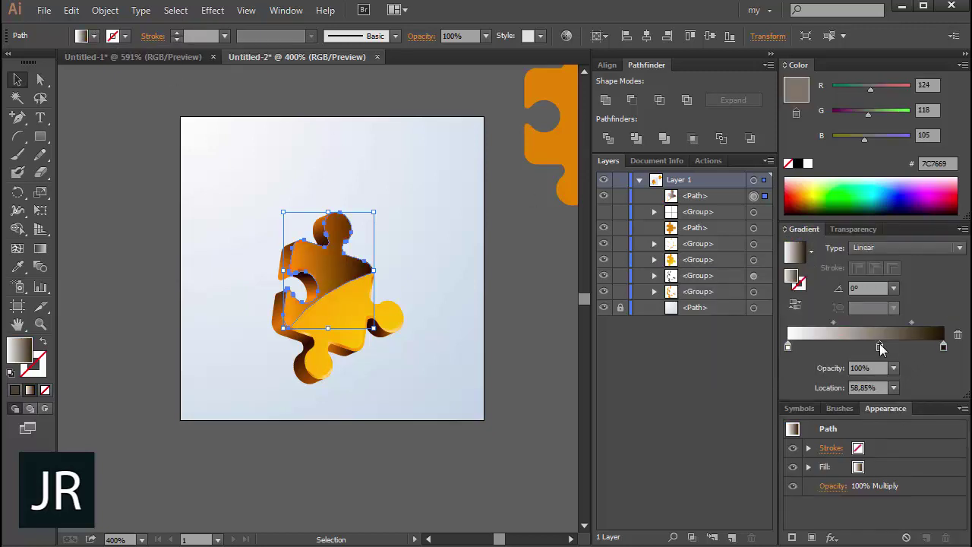
pyautogui.click(963, 64)
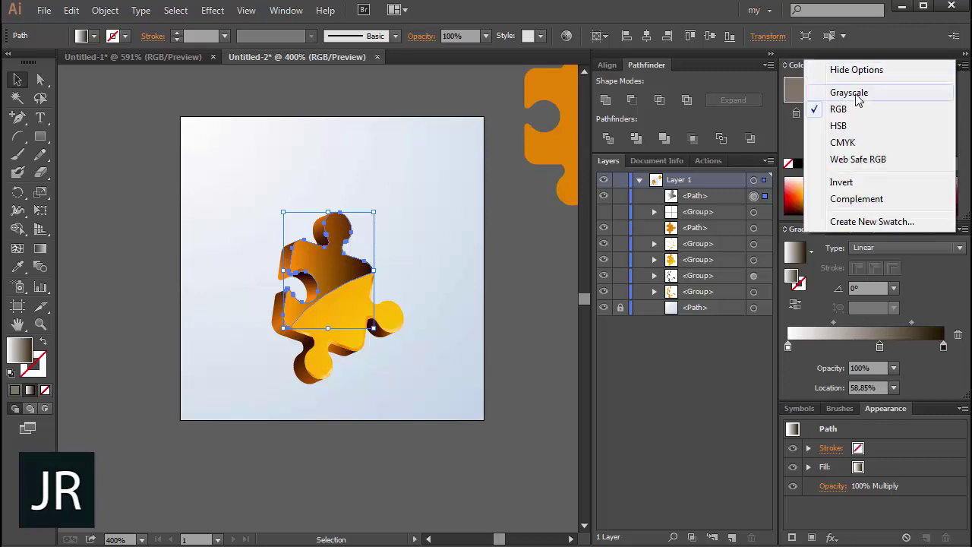
pyautogui.click(845, 91)
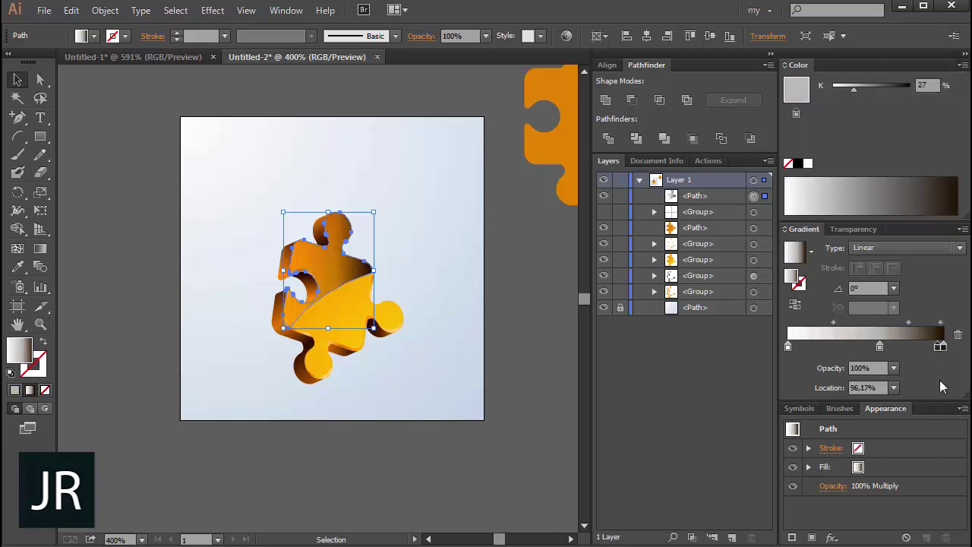
pyautogui.moveTo(944, 346); pyautogui.dragTo(936, 395)
pyautogui.click(879, 346)
pyautogui.click(944, 348)
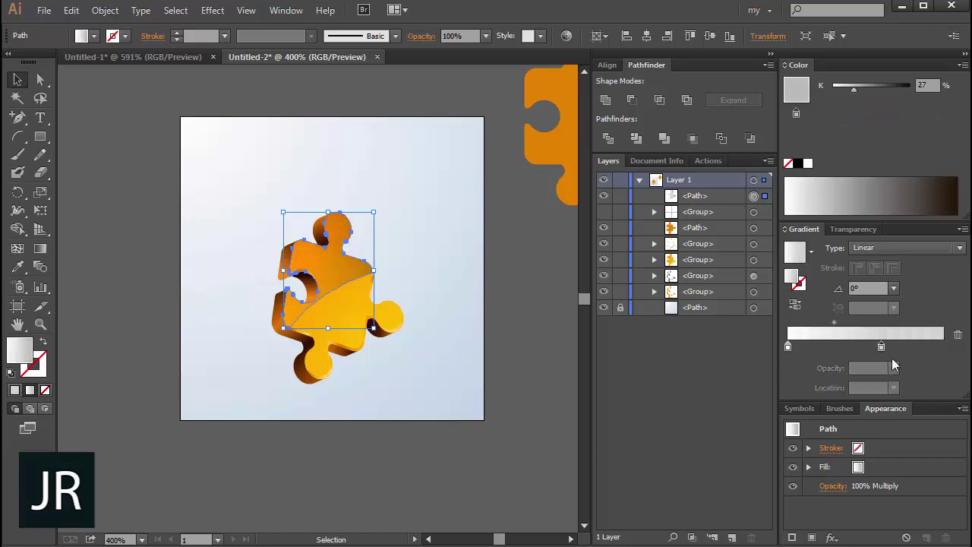
pyautogui.click(958, 334)
# - Angle the upper piece's highlight gradient diagonally, upper left to lower right (about -58°)
pyautogui.click(40, 249)
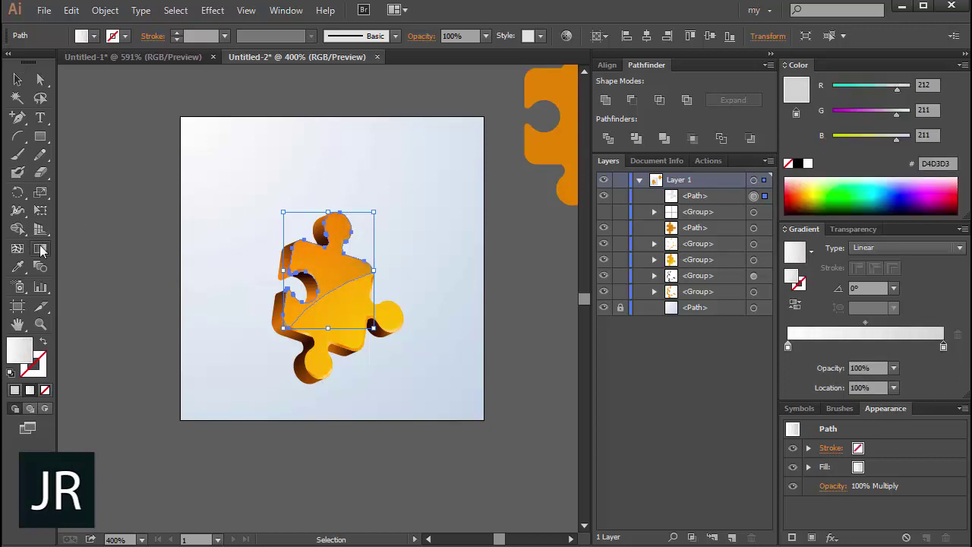
pyautogui.moveTo(301, 217); pyautogui.dragTo(335, 264)
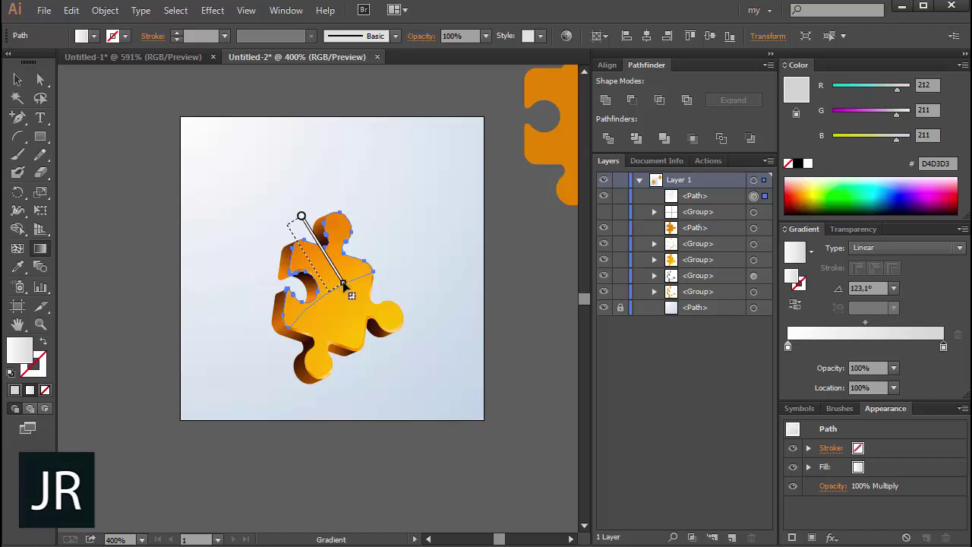
pyautogui.moveTo(287, 225); pyautogui.dragTo(325, 291)
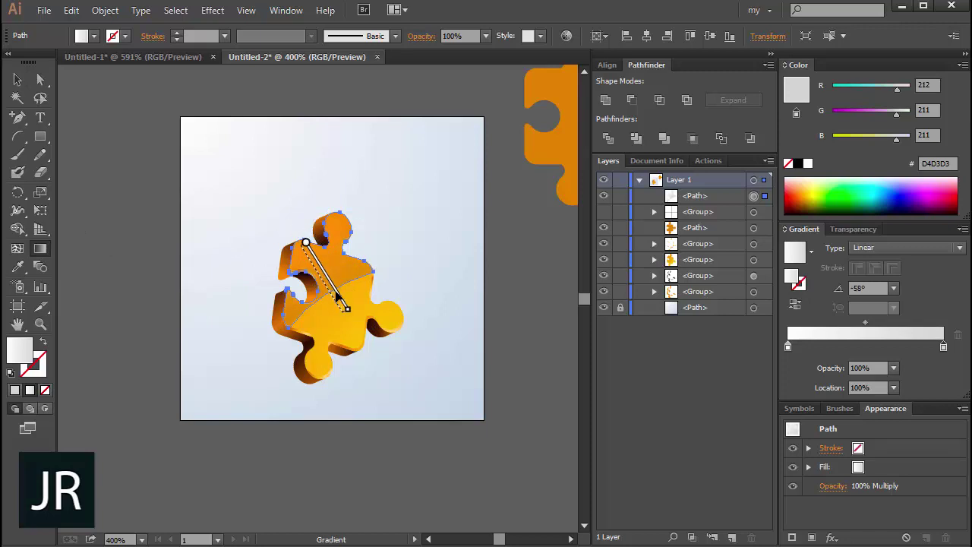
pyautogui.moveTo(302, 248); pyautogui.dragTo(344, 314)
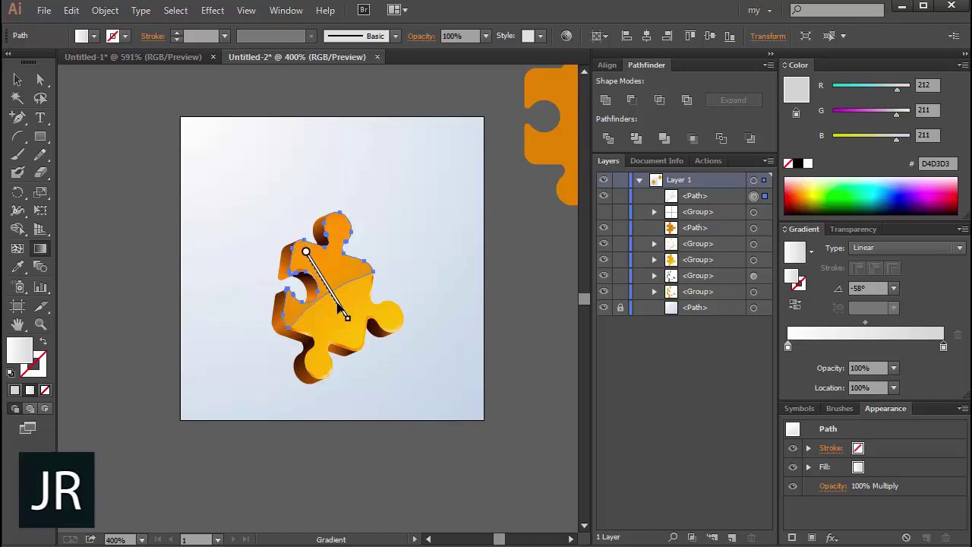
# - Select all puzzle piece parts and nudge them up-right (dX 5.73 pt, dY -4.93 pt)
pyautogui.click(18, 79)
pyautogui.click(170, 188)
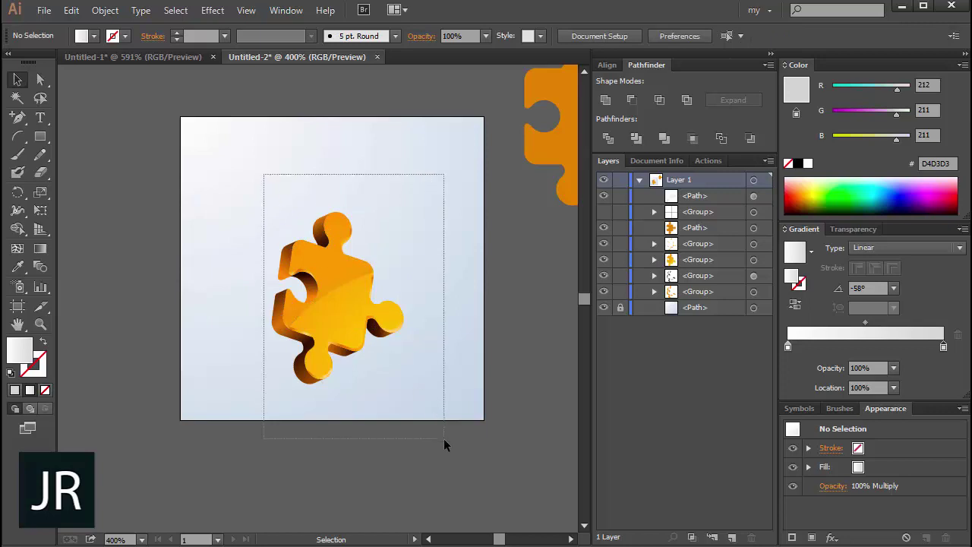
pyautogui.moveTo(264, 182); pyautogui.dragTo(443, 438)
pyautogui.moveTo(341, 326)
pyautogui.mouseDown()
pyautogui.moveTo(357, 312)
pyautogui.moveTo(281, 260)
pyautogui.mouseUp()
# - Draw a circle filled with a radial white-to-black gradient
pyautogui.click(190, 213)
pyautogui.moveTo(40, 136); pyautogui.dragTo(212, 278)
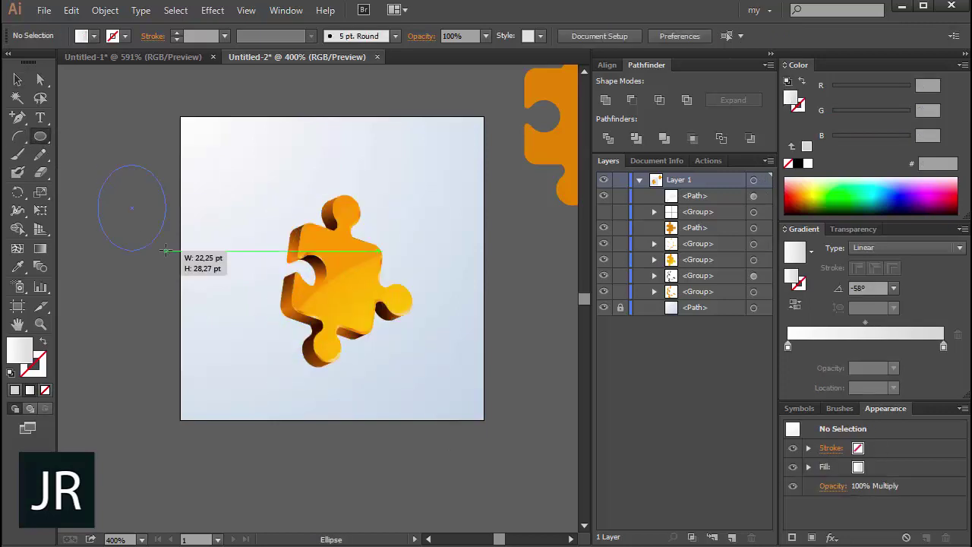
pyautogui.click(812, 252)
pyautogui.click(717, 278)
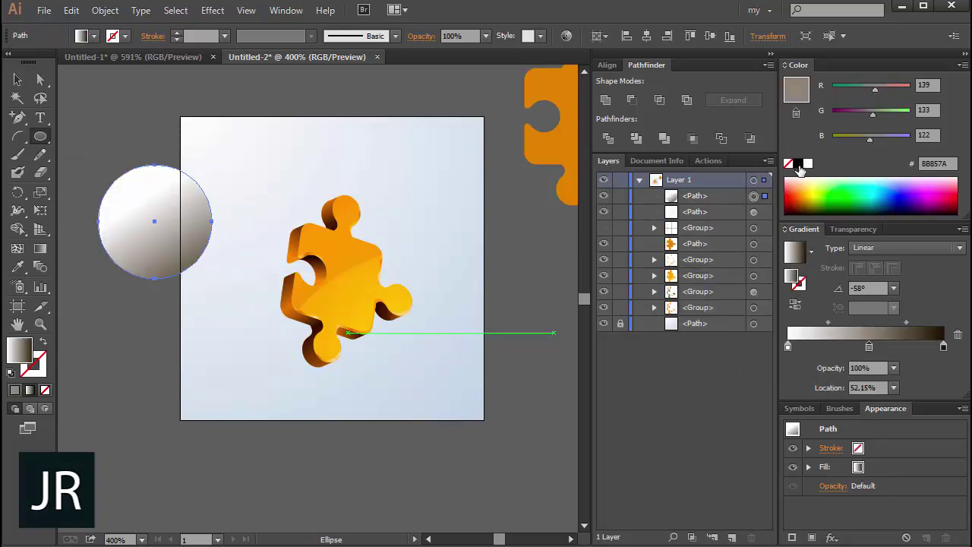
pyautogui.click(798, 163)
pyautogui.moveTo(869, 346); pyautogui.dragTo(873, 395)
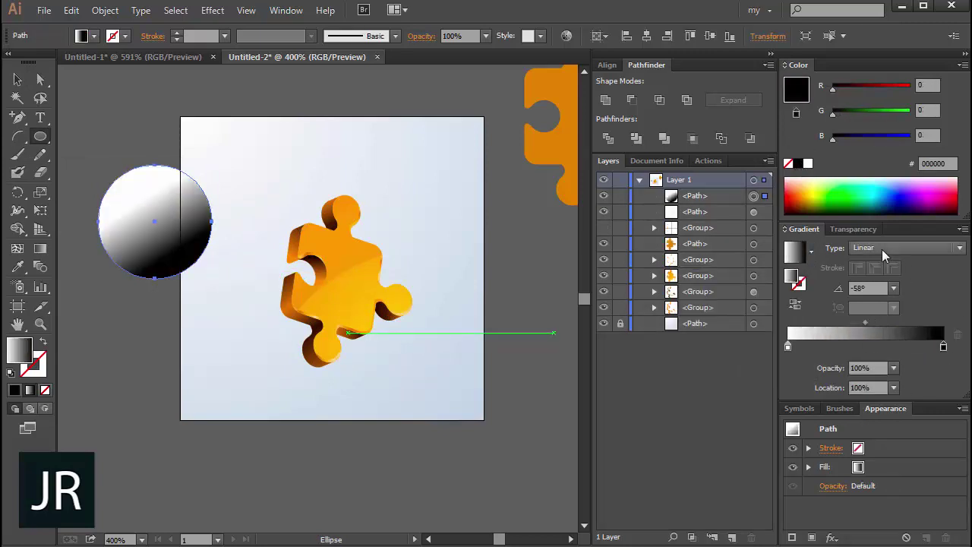
pyautogui.click(882, 249)
pyautogui.click(863, 278)
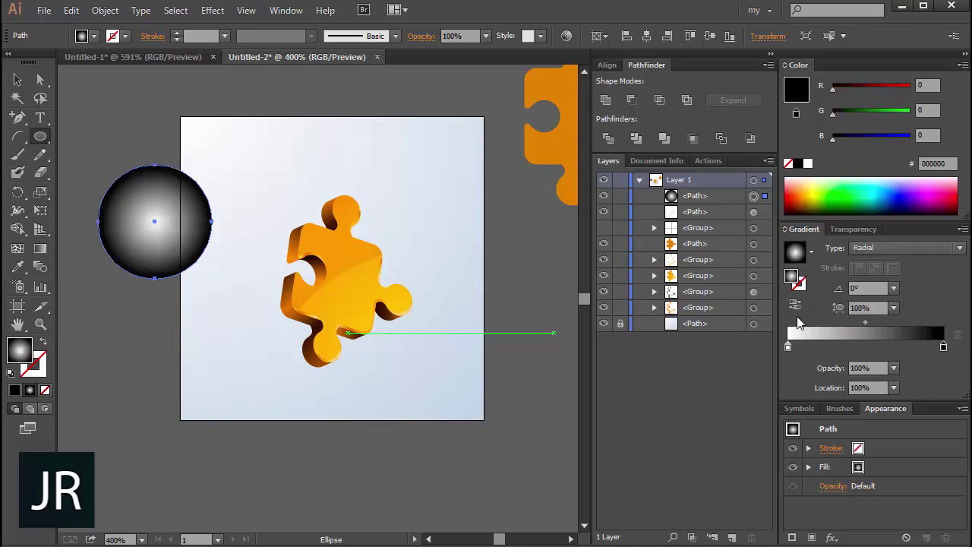
# - Set the circle to Screen blending and tint its left gradient stop light orange
pyautogui.click(849, 230)
pyautogui.click(831, 249)
pyautogui.click(814, 354)
pyautogui.click(805, 229)
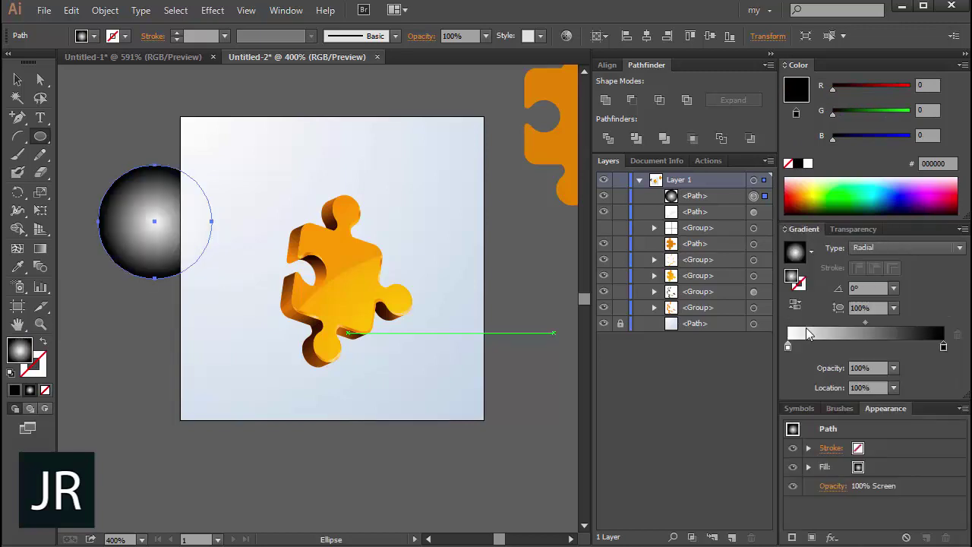
pyautogui.click(788, 347)
pyautogui.click(806, 175)
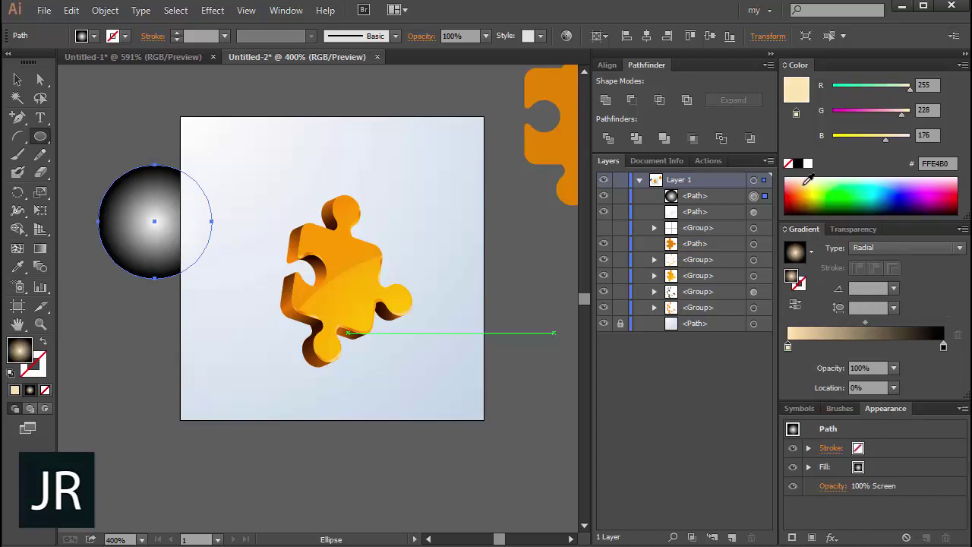
# - Paste a front copy of the circle, shrink it into a small inner circle, and whiten its stop
pyautogui.press('v')
pyautogui.click(115, 123)
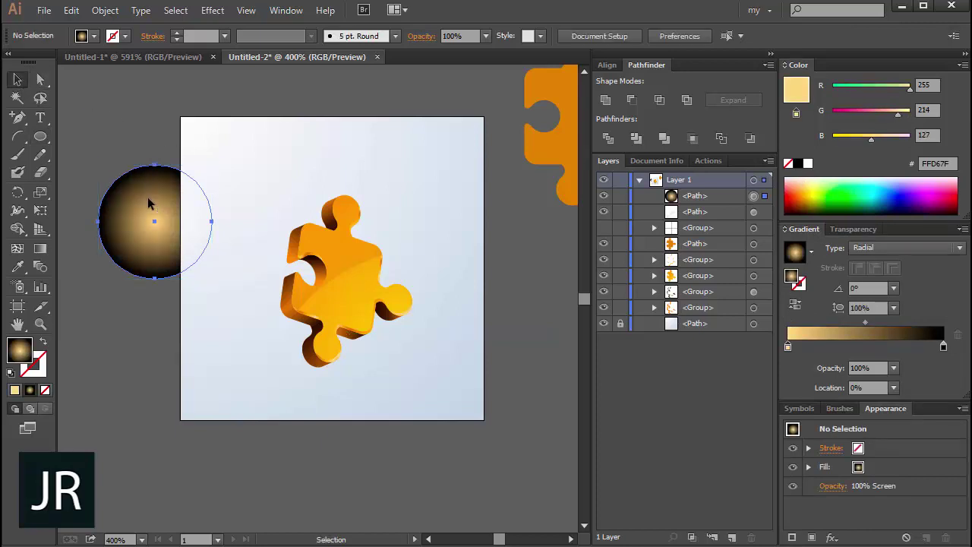
pyautogui.click(148, 196)
pyautogui.hotkey('ctrl', 'c')
pyautogui.hotkey('ctrl', 'f')
pyautogui.moveTo(210, 166); pyautogui.dragTo(182, 198)
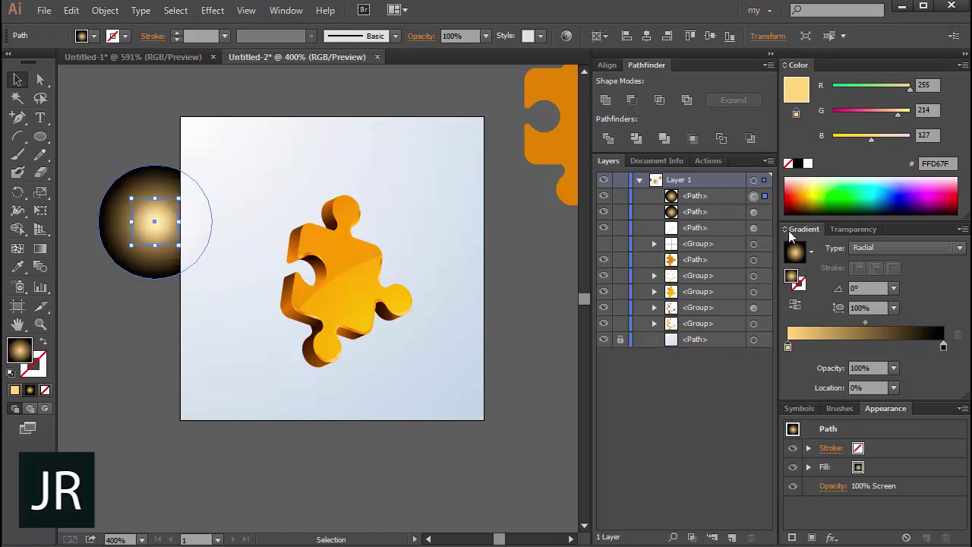
pyautogui.click(807, 164)
# - Move both glow circles onto the puzzle piece
pyautogui.click(148, 141)
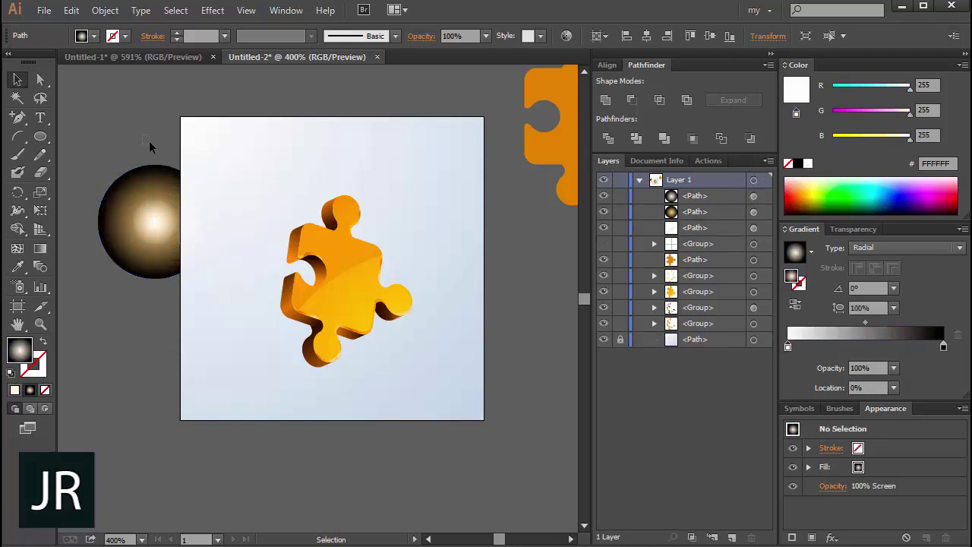
pyautogui.moveTo(144, 246); pyautogui.dragTo(233, 215)
pyautogui.moveTo(208, 299); pyautogui.dragTo(245, 176)
pyautogui.moveTo(272, 223); pyautogui.dragTo(345, 341)
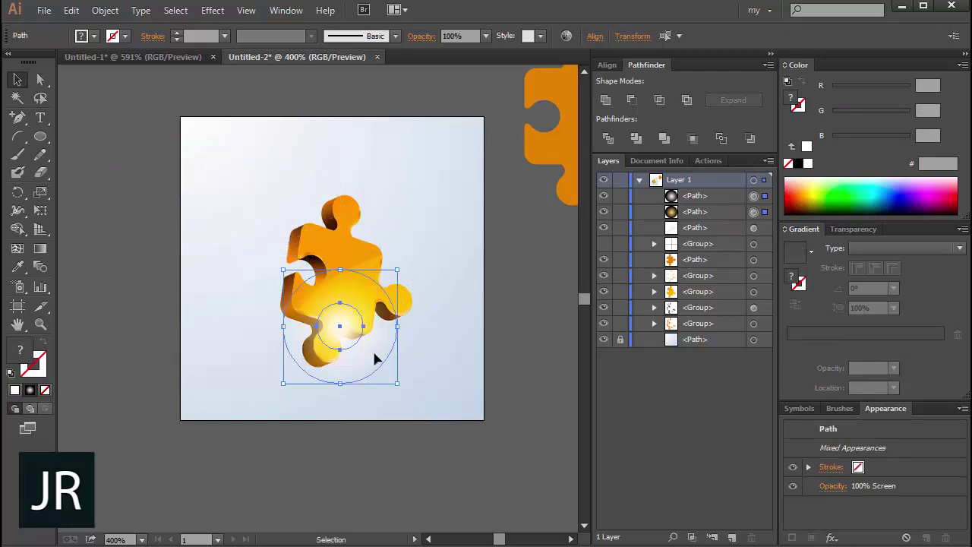
# - Group the two glow circles and scale the group down around its centre
pyautogui.rightClick(387, 358)
pyautogui.click(430, 197)
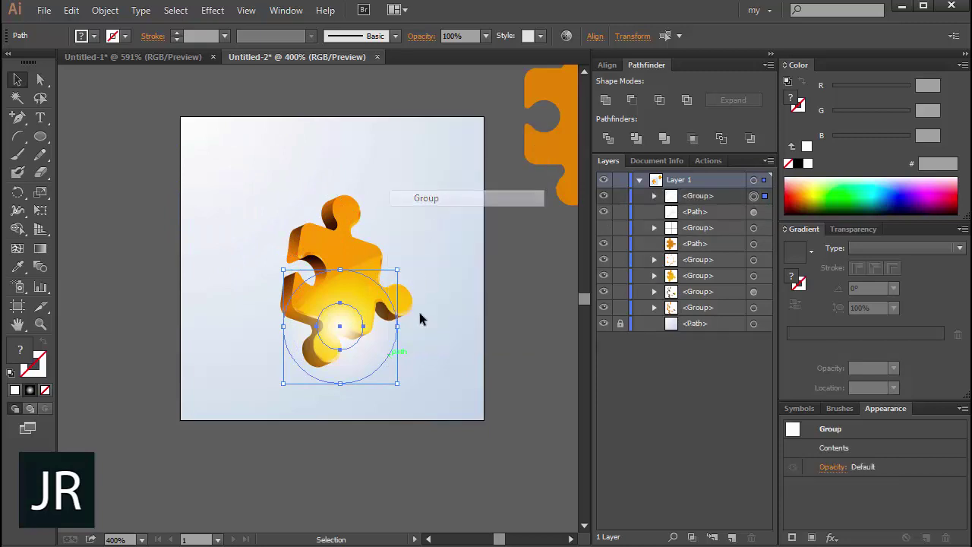
pyautogui.moveTo(396, 383); pyautogui.dragTo(368, 358)
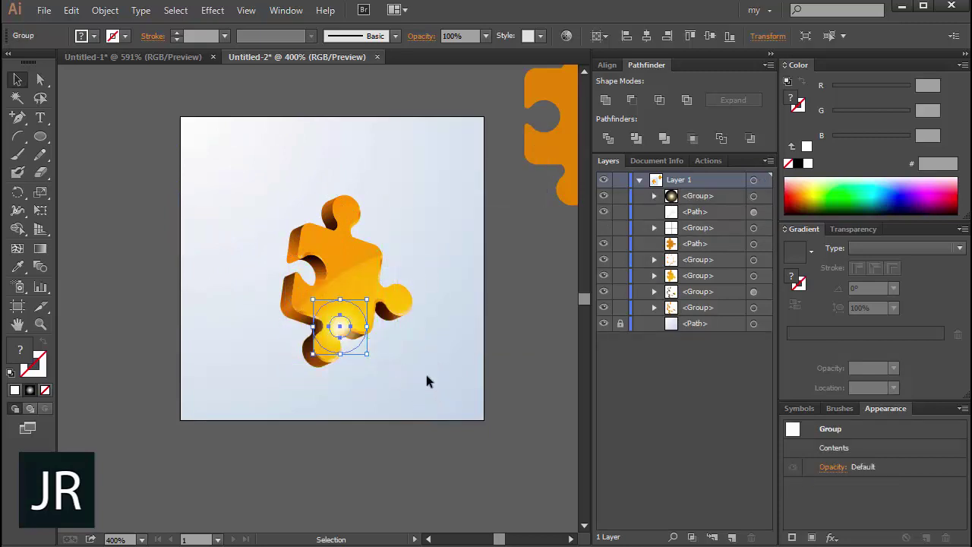
pyautogui.click(426, 376)
# - Shift the inner glow circle's gradient midpoint toward its left stop
pyautogui.press('a')
pyautogui.click(340, 327)
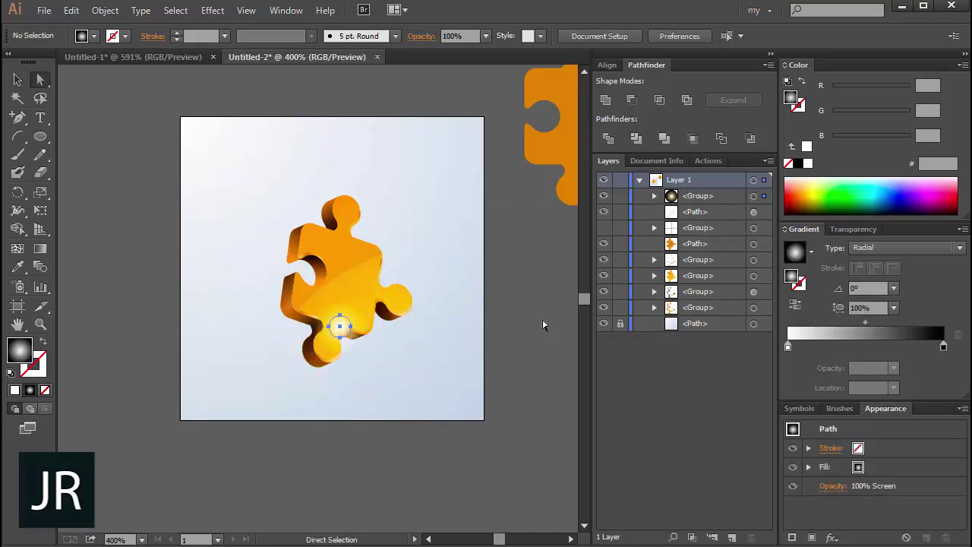
pyautogui.moveTo(864, 325); pyautogui.dragTo(833, 325)
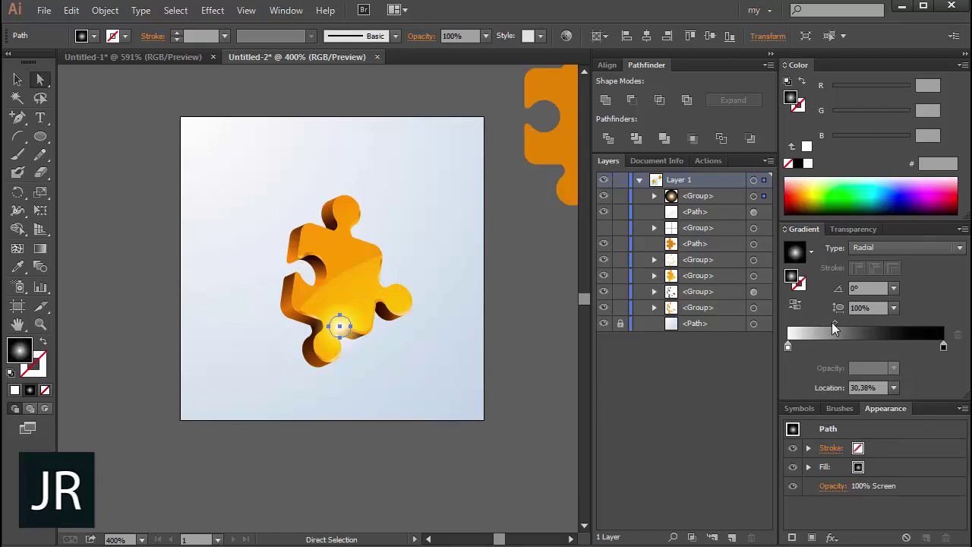
pyautogui.click(19, 82)
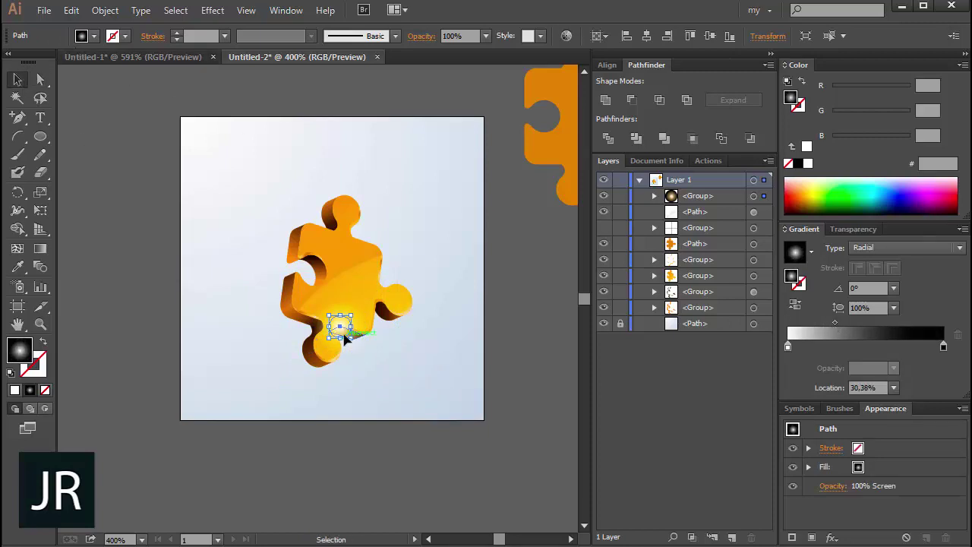
pyautogui.click(344, 353)
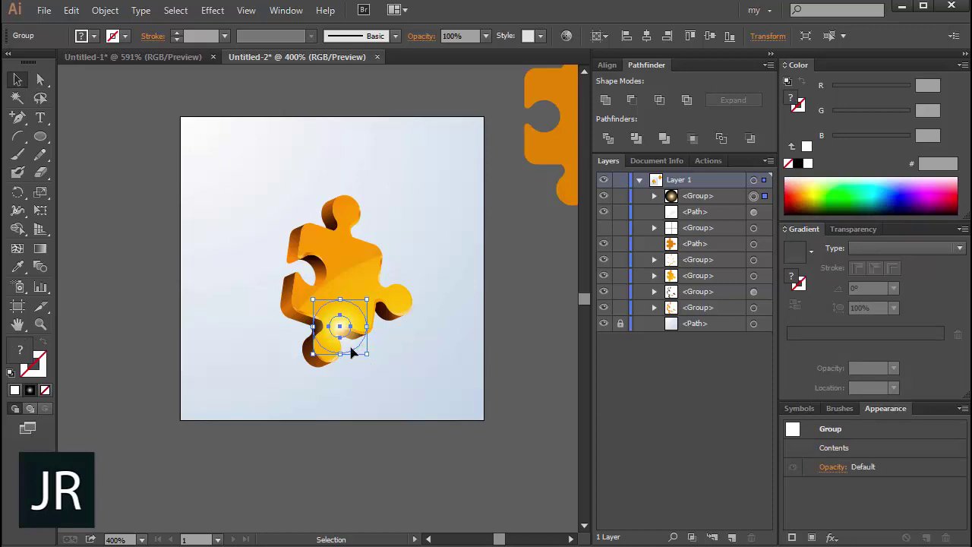
# - Enlarge the outer glow circle around its centre
pyautogui.press('a')
pyautogui.click(354, 349)
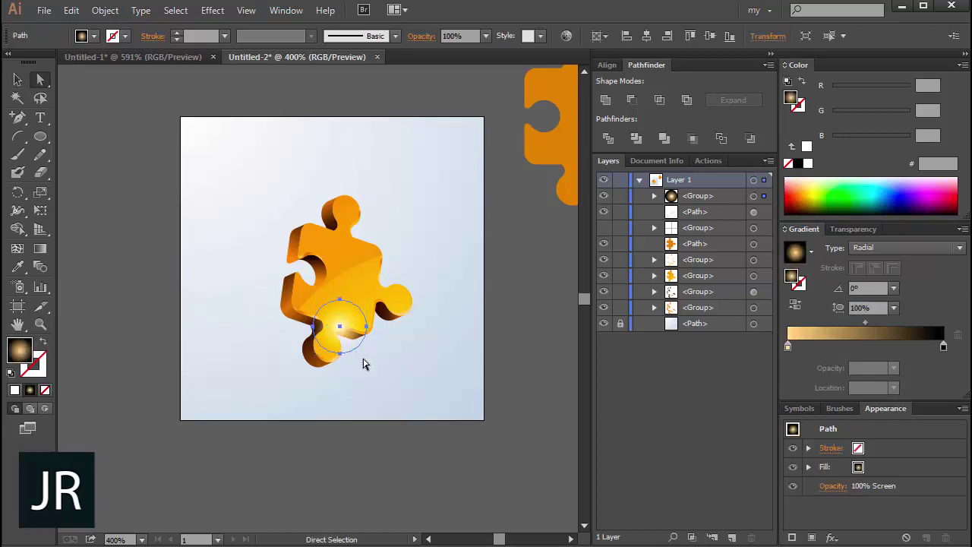
pyautogui.press('v')
pyautogui.moveTo(367, 354); pyautogui.dragTo(372, 365)
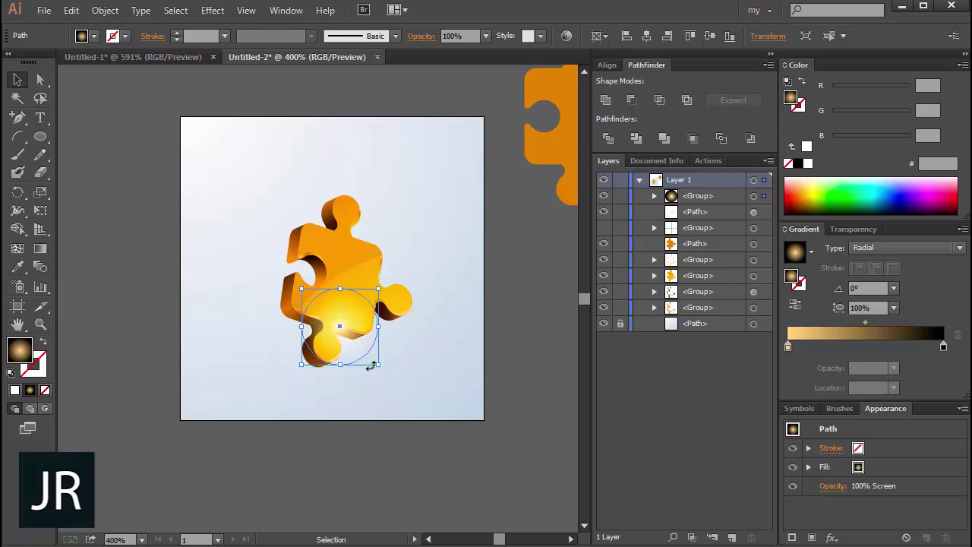
# - Make the outer circle's left gradient stop tan and add a darker stop near 35%
pyautogui.press('a')
pyautogui.click(347, 373)
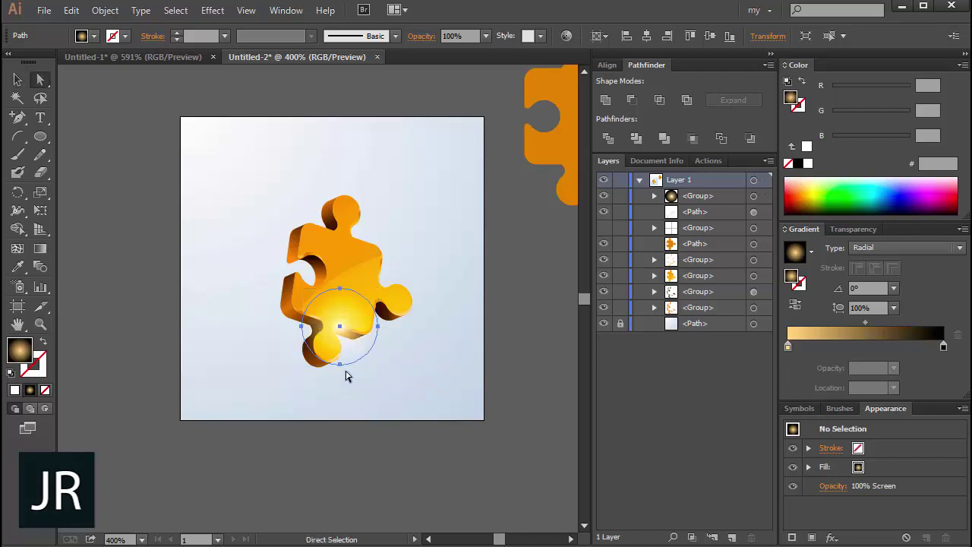
pyautogui.click(352, 360)
pyautogui.moveTo(850, 346); pyautogui.dragTo(770, 348)
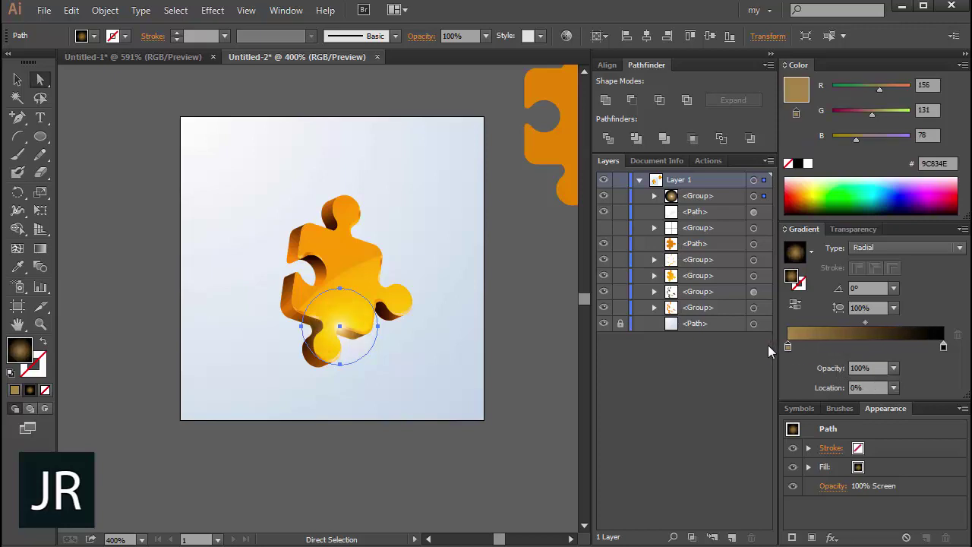
pyautogui.click(848, 329)
pyautogui.click(843, 346)
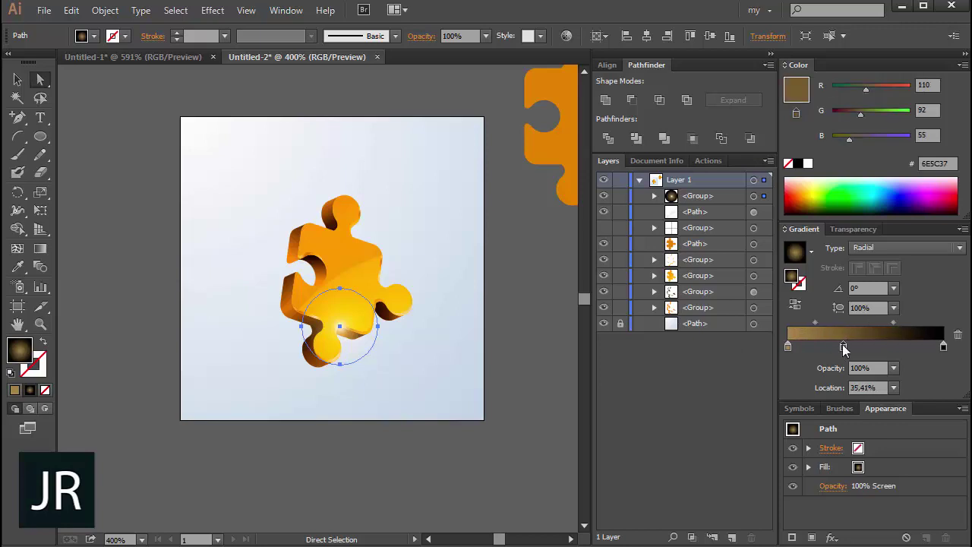
pyautogui.click(18, 79)
pyautogui.click(206, 404)
# - Duplicate the glow group to the right knob and resize the glow over the lower knob
pyautogui.moveTo(355, 357)
pyautogui.mouseDown()
pyautogui.moveTo(422, 341)
pyautogui.moveTo(473, 386)
pyautogui.mouseUp()
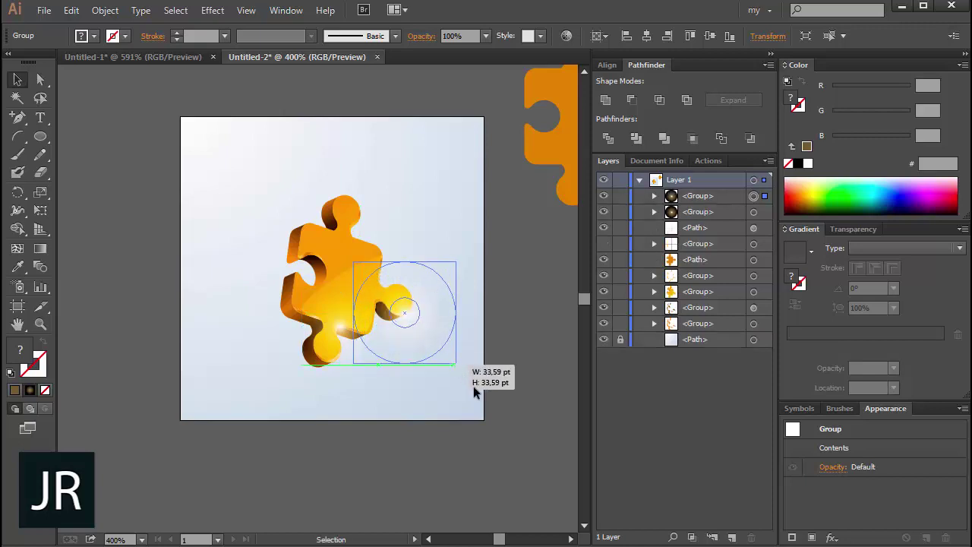
pyautogui.click(465, 399)
pyautogui.click(366, 362)
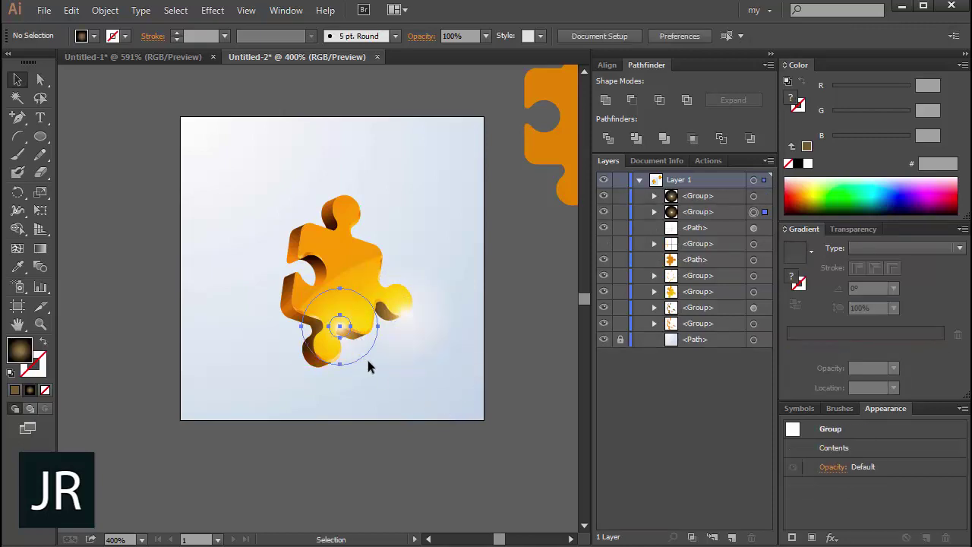
pyautogui.moveTo(380, 366); pyautogui.dragTo(366, 350)
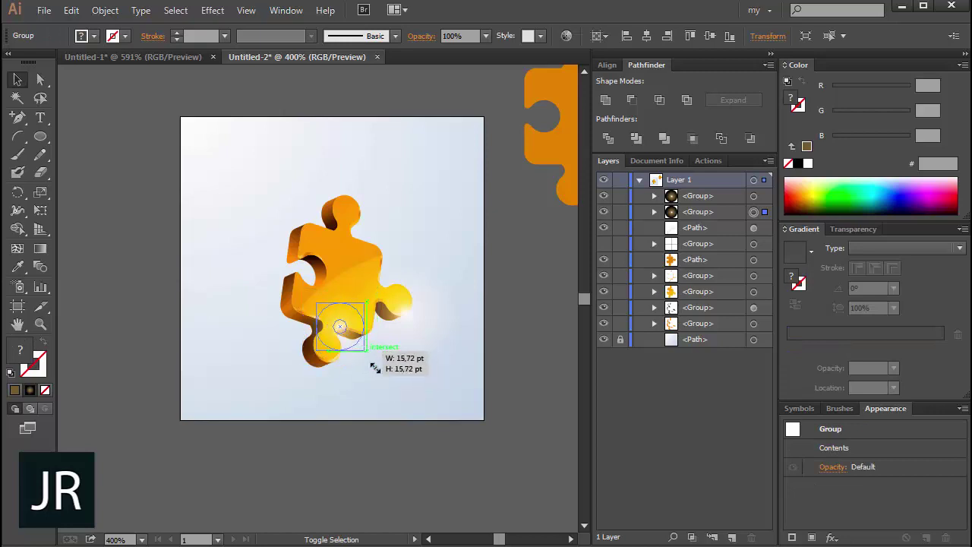
pyautogui.click(438, 393)
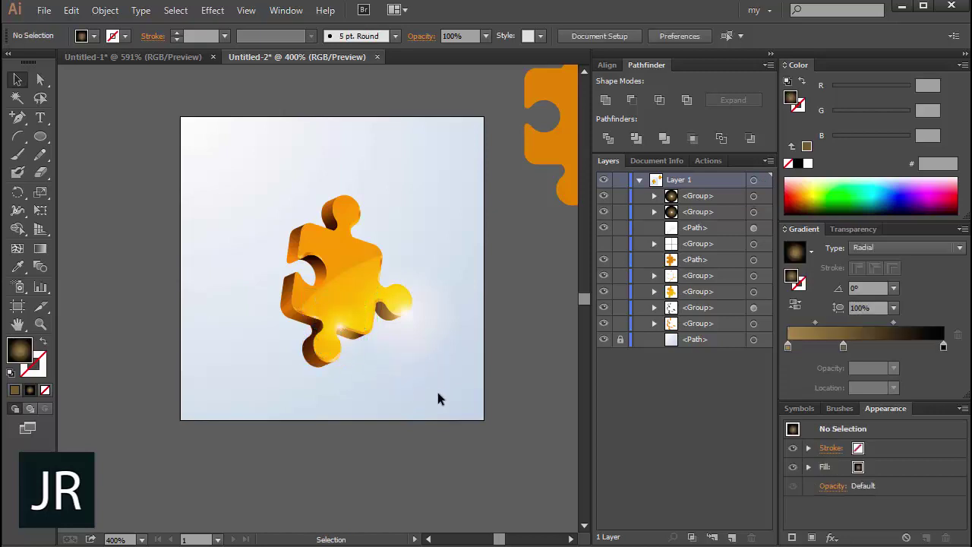
pyautogui.click(352, 343)
pyautogui.moveTo(366, 354); pyautogui.dragTo(377, 364)
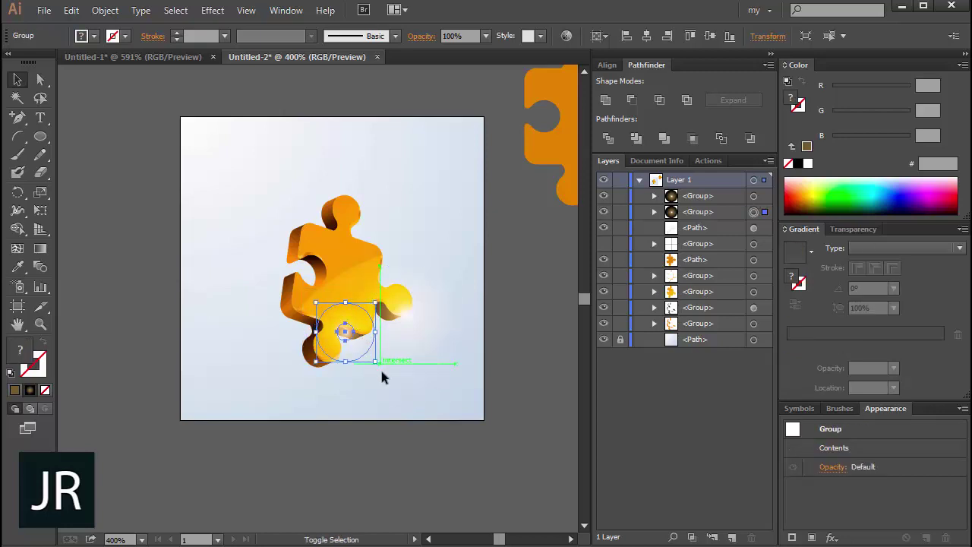
# - Copy the glow group up to the artboard's top-left corner
pyautogui.press('a')
pyautogui.click(349, 338)
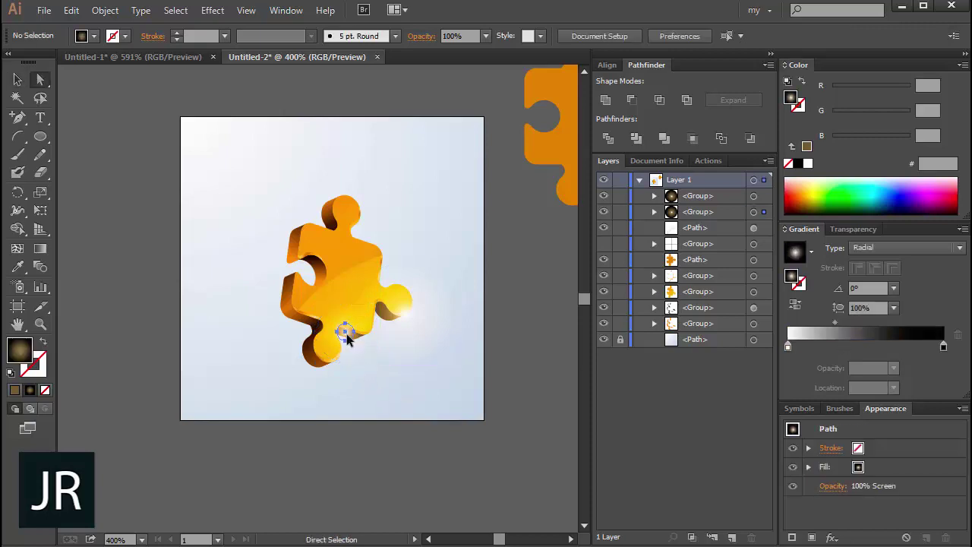
pyautogui.hotkey('ctrl', 'shift', 'a')
pyautogui.press('v')
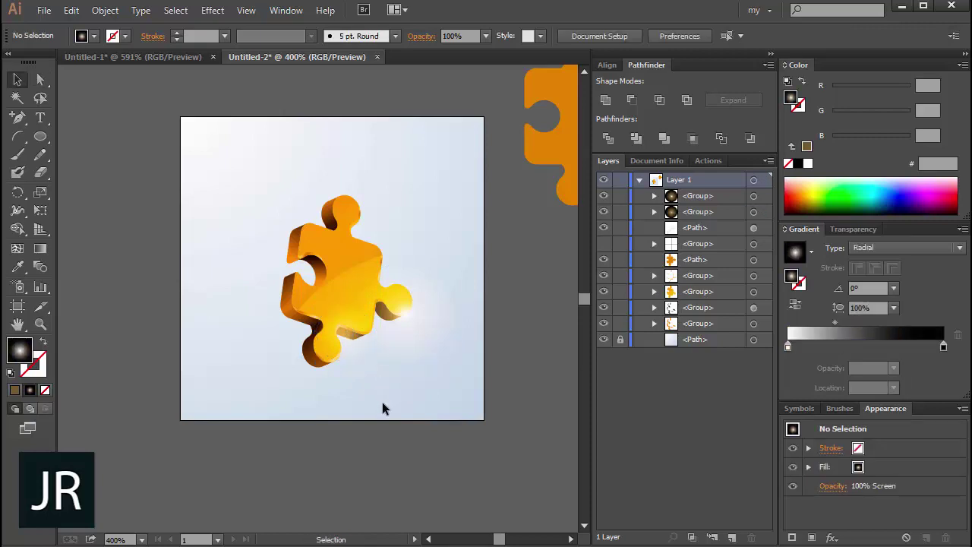
pyautogui.moveTo(354, 348)
pyautogui.mouseDown()
pyautogui.moveTo(332, 262)
pyautogui.moveTo(266, 287)
pyautogui.moveTo(333, 257)
pyautogui.moveTo(328, 226)
pyautogui.moveTo(216, 150)
pyautogui.mouseUp()
pyautogui.click(221, 286)
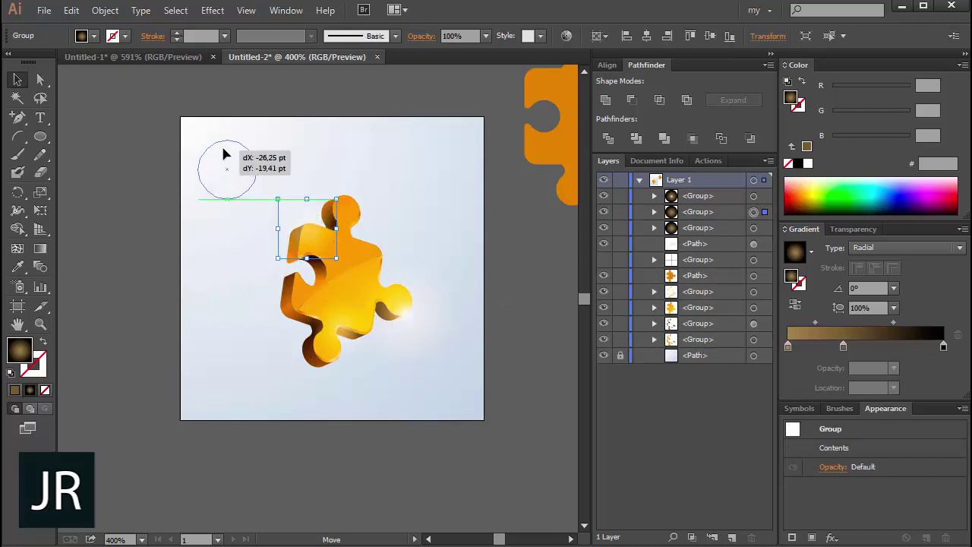
pyautogui.click(323, 234)
# - Paste a front copy of the puzzle's top face and set it to Color Burn blending
pyautogui.click(243, 171)
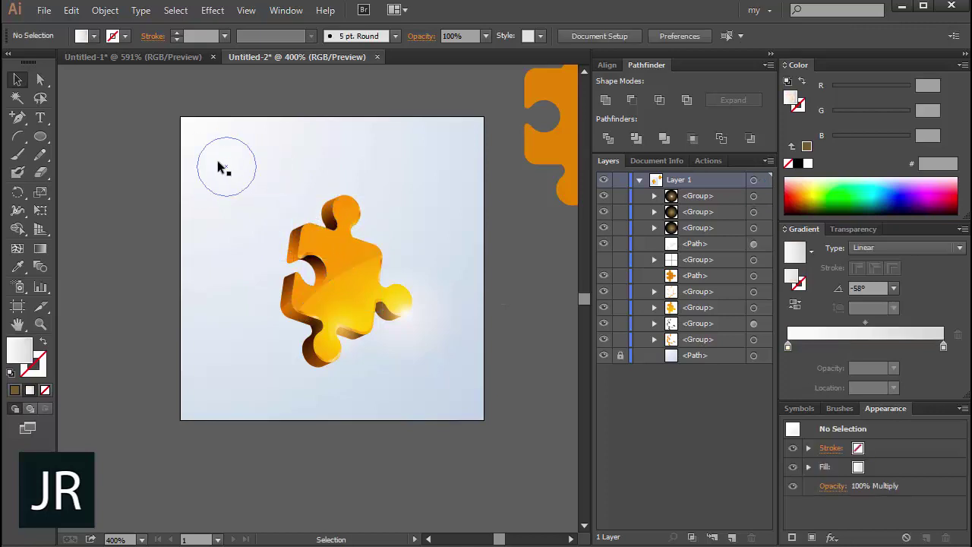
pyautogui.click(219, 161)
pyautogui.click(332, 245)
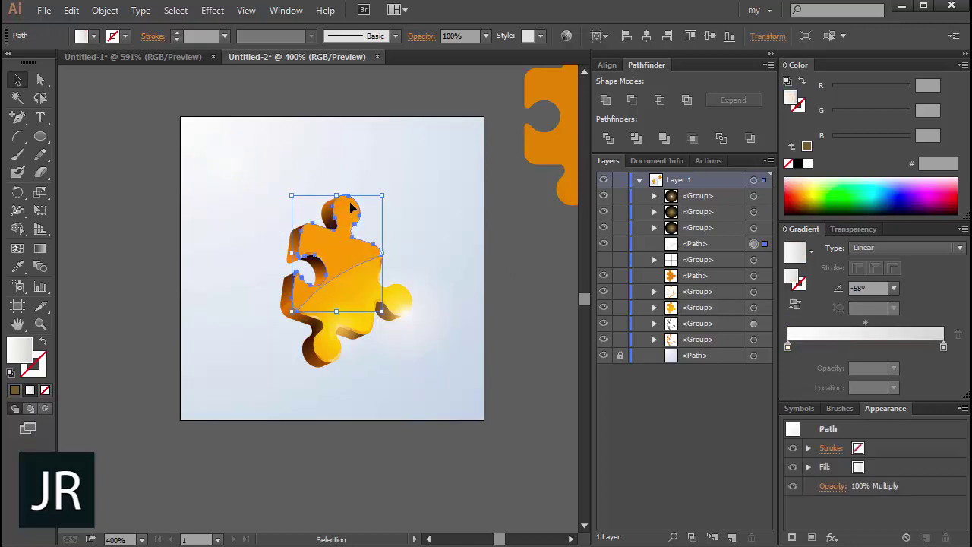
pyautogui.hotkey('ctrl', 'c')
pyautogui.hotkey('ctrl', 'f')
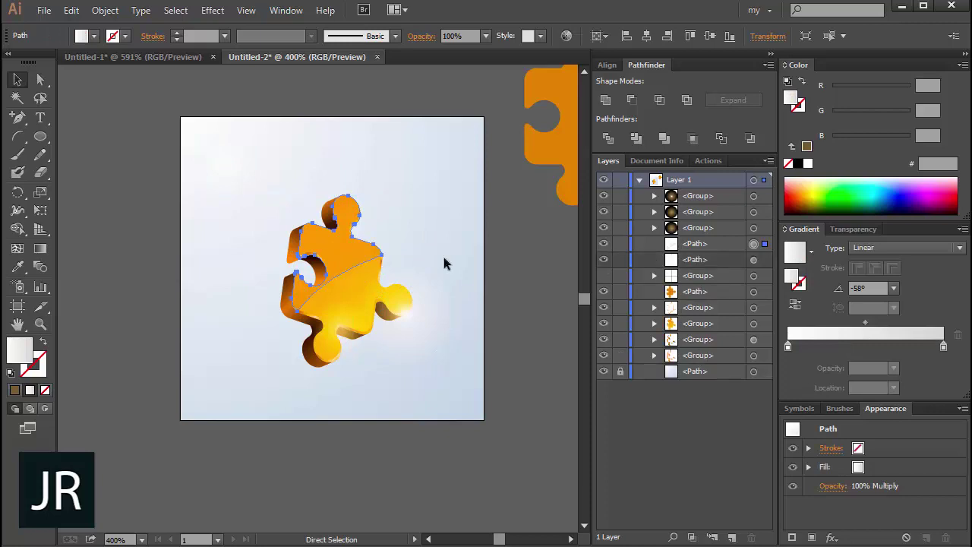
pyautogui.click(856, 228)
pyautogui.click(834, 249)
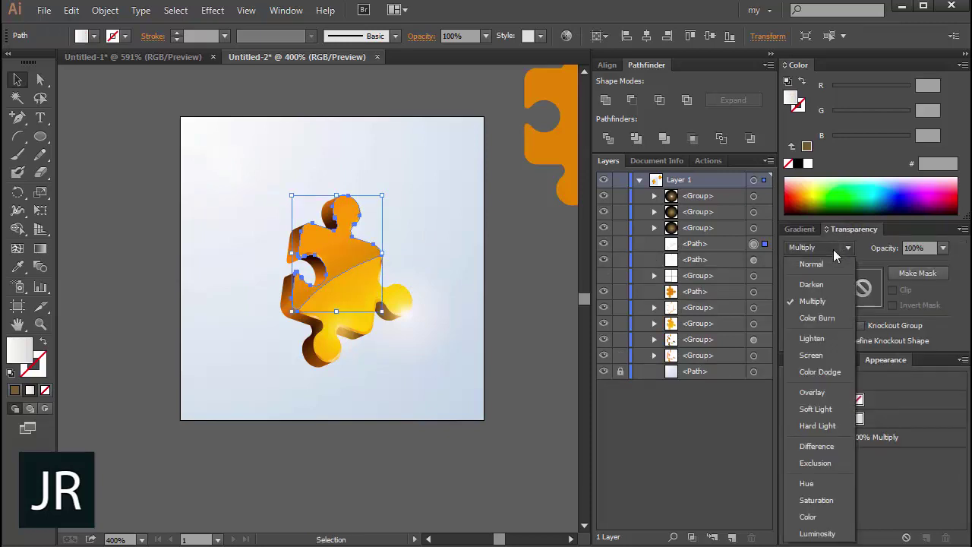
pyautogui.click(824, 316)
pyautogui.click(797, 229)
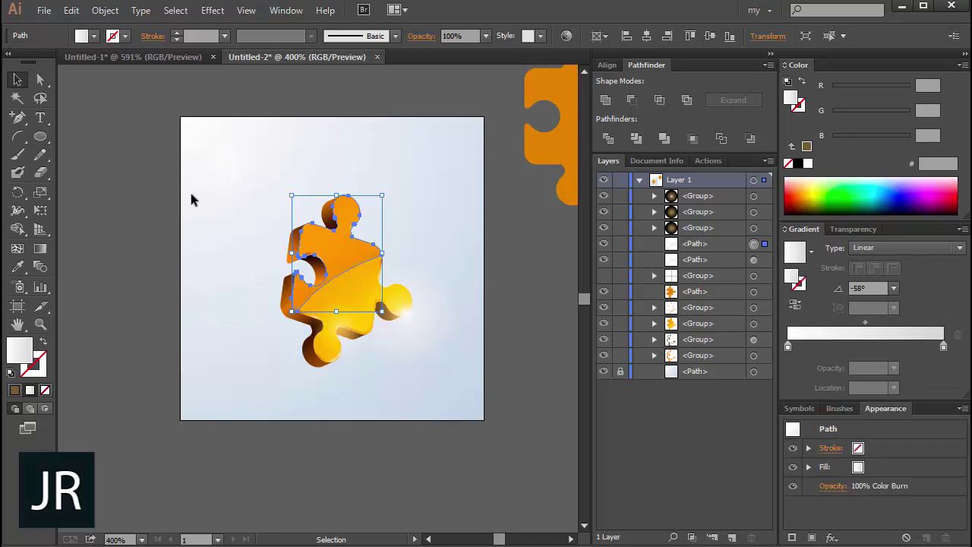
# - Aim the face copy's gradient diagonally toward the upper left and add a grayscale middle stop
pyautogui.press('g')
pyautogui.moveTo(342, 278); pyautogui.dragTo(271, 187)
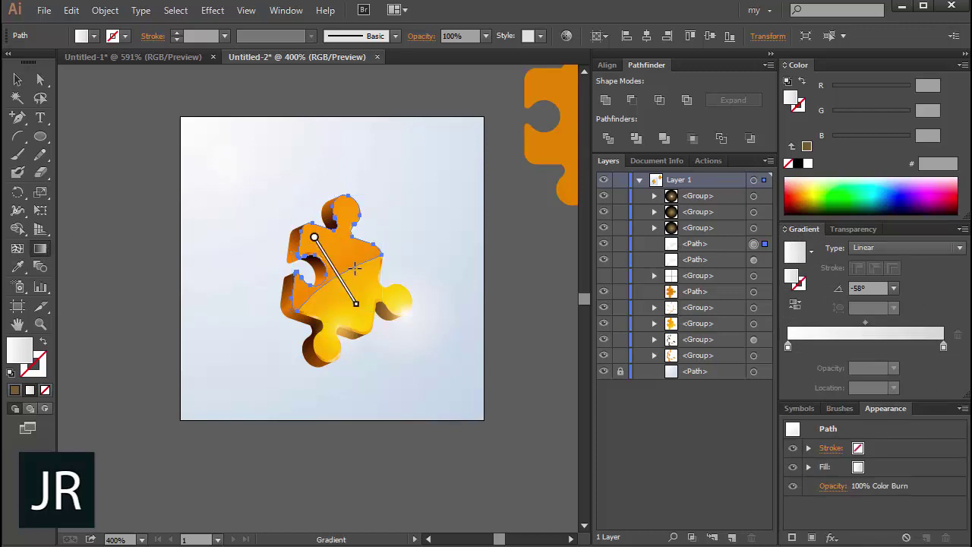
pyautogui.moveTo(297, 216); pyautogui.dragTo(319, 247)
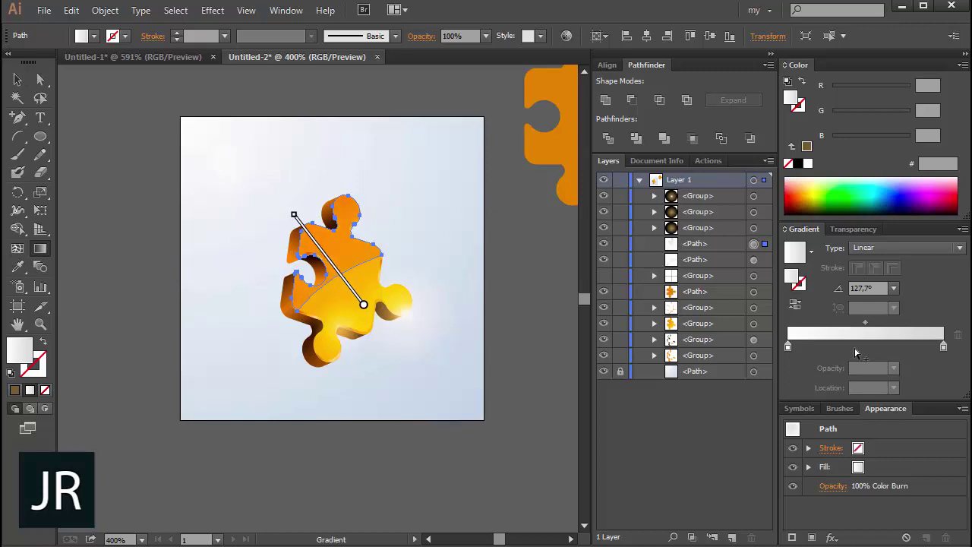
pyautogui.click(913, 348)
pyautogui.click(944, 346)
pyautogui.click(962, 64)
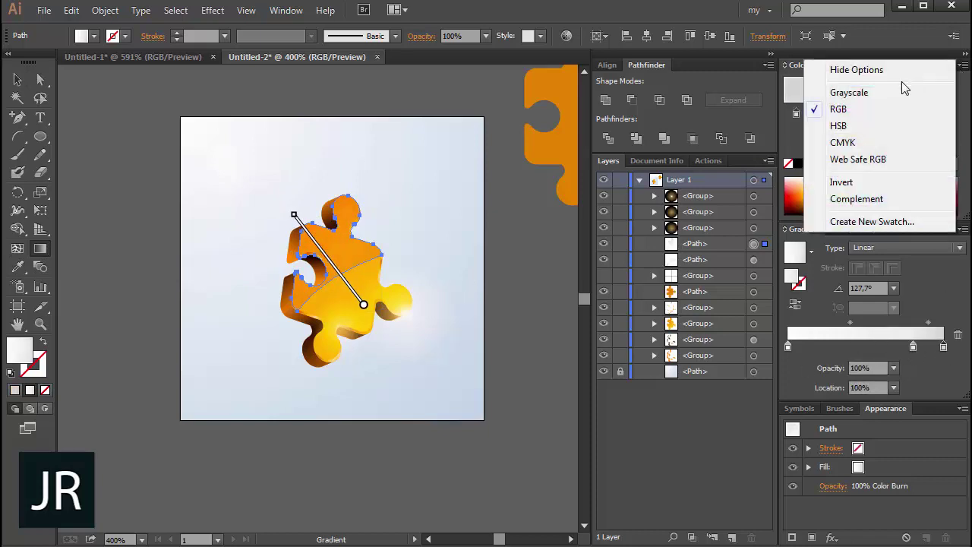
pyautogui.click(902, 92)
# - Make the middle stop 74% grey and refine the gradient line and stop positions
pyautogui.click(860, 89)
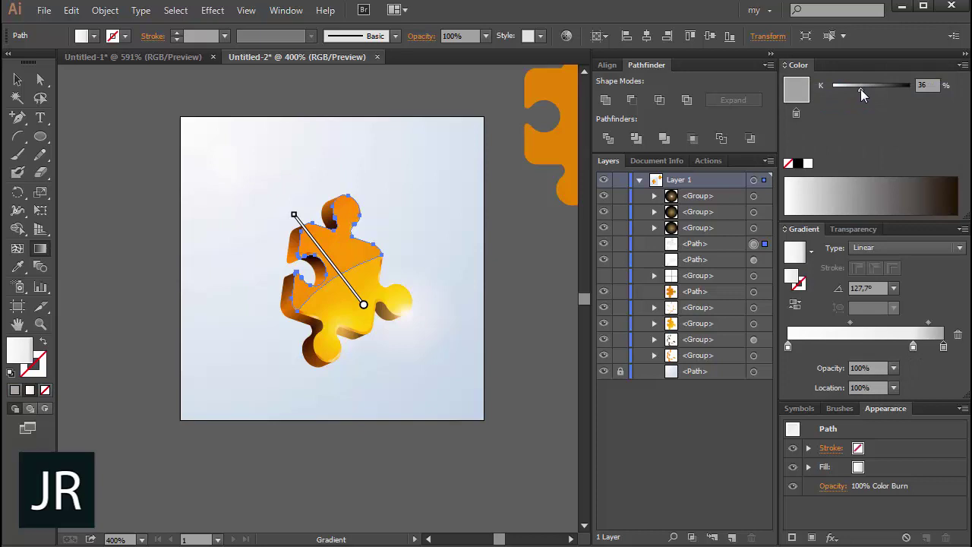
pyautogui.moveTo(861, 89); pyautogui.dragTo(865, 89)
pyautogui.click(892, 89)
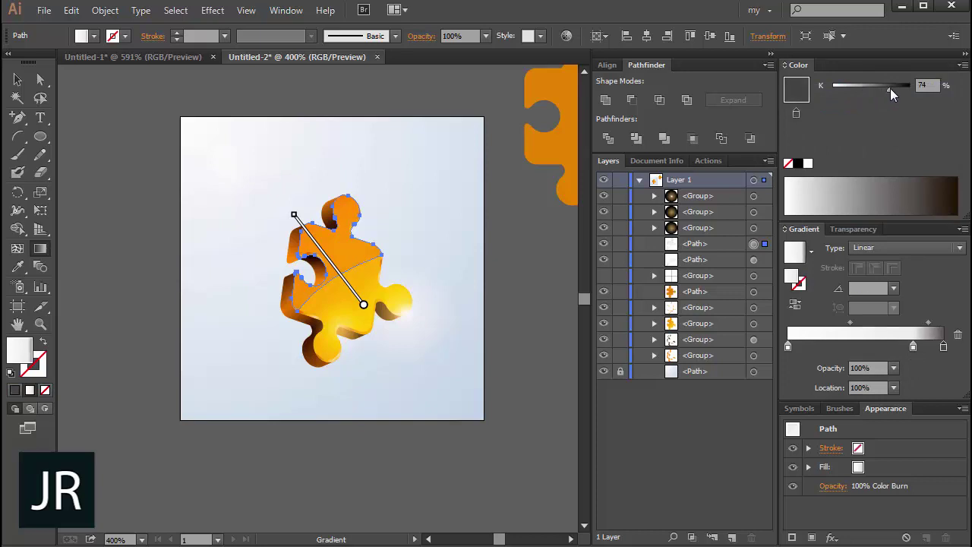
pyautogui.moveTo(298, 220); pyautogui.dragTo(368, 309)
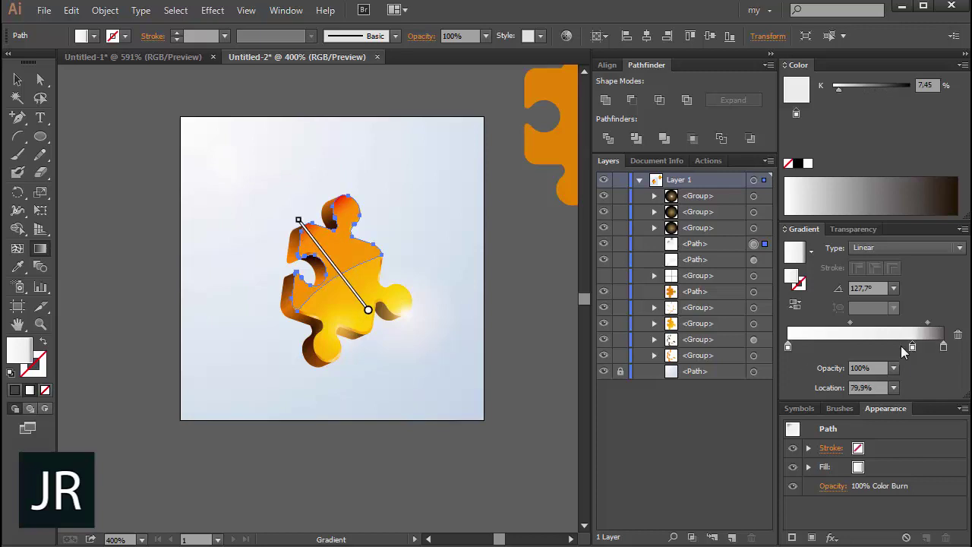
pyautogui.moveTo(913, 348); pyautogui.dragTo(862, 348)
pyautogui.moveTo(903, 323); pyautogui.dragTo(922, 323)
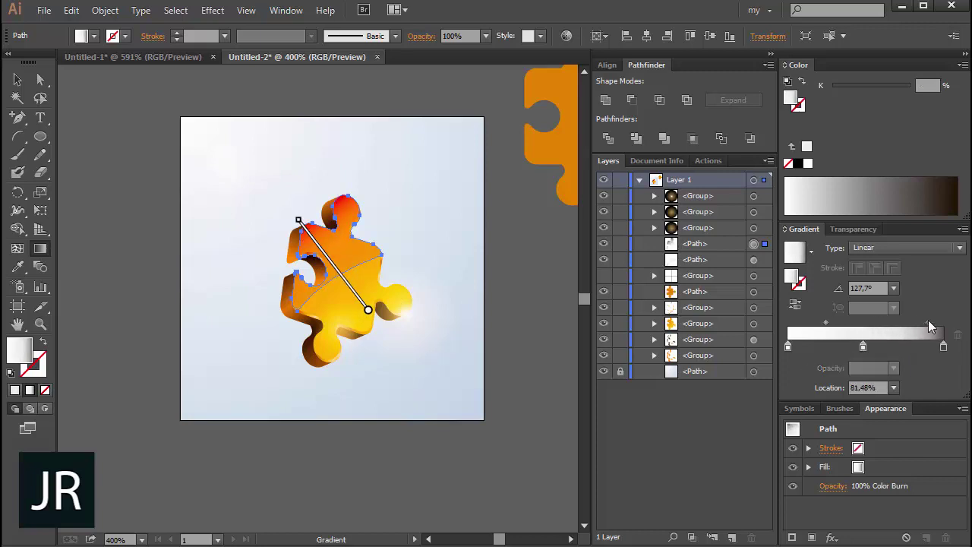
# - Set the Color Burn face copy's opacity to 70%
pyautogui.click(17, 79)
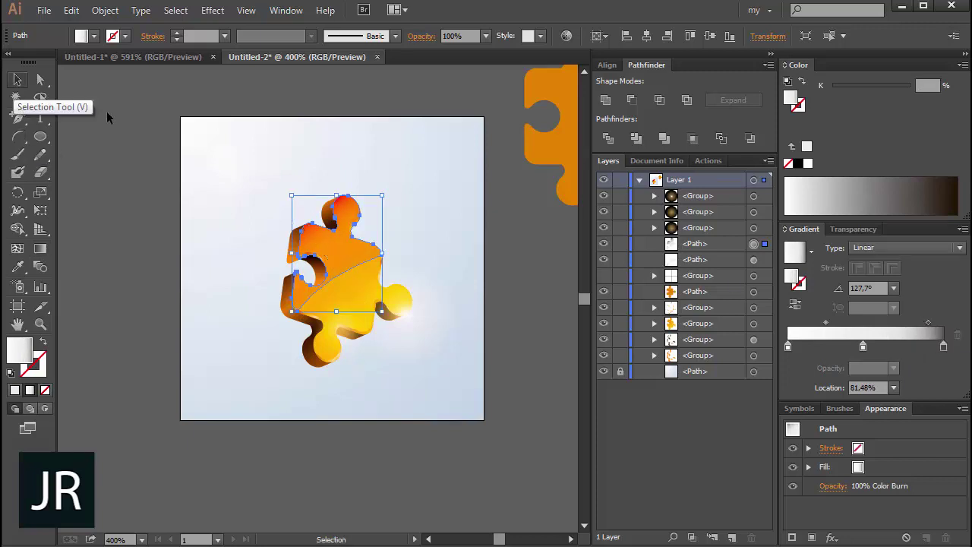
pyautogui.click(122, 122)
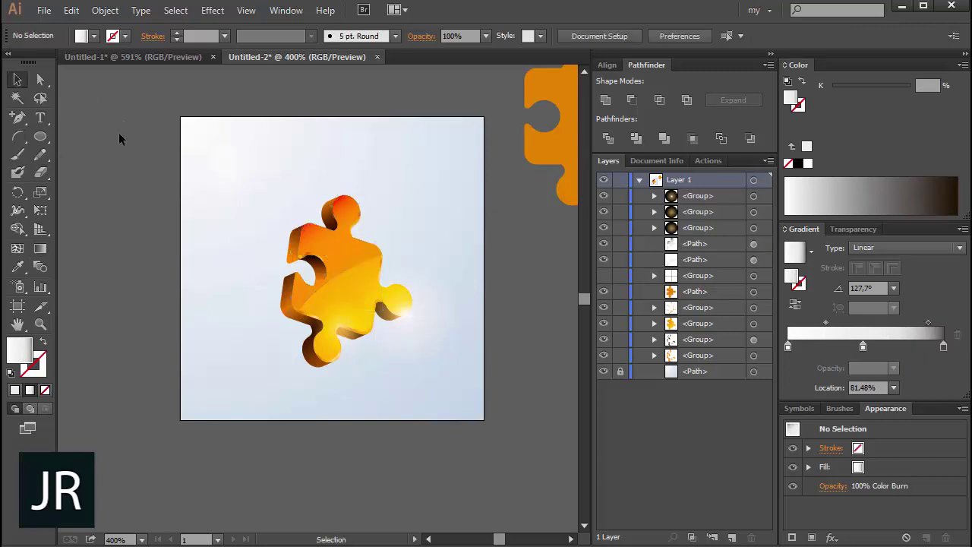
pyautogui.click(323, 251)
pyautogui.click(486, 37)
pyautogui.click(502, 170)
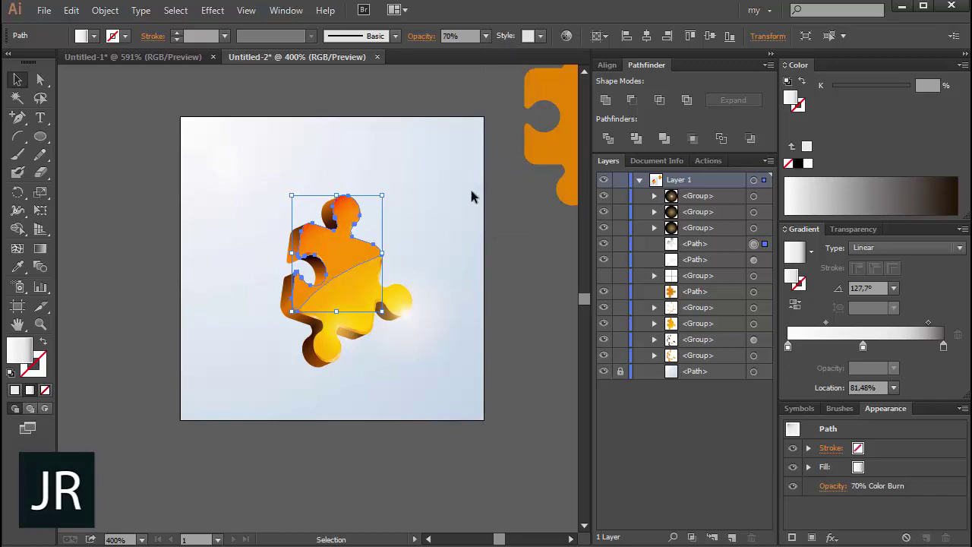
pyautogui.click(474, 193)
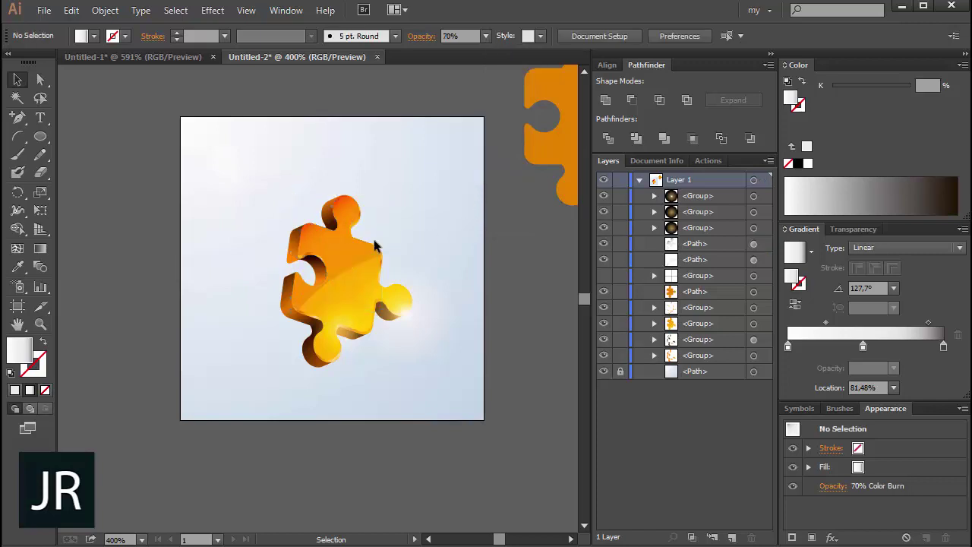
# - Slide the face copy's middle gradient stop to about 68.07% and hide the highlight path
pyautogui.click(351, 250)
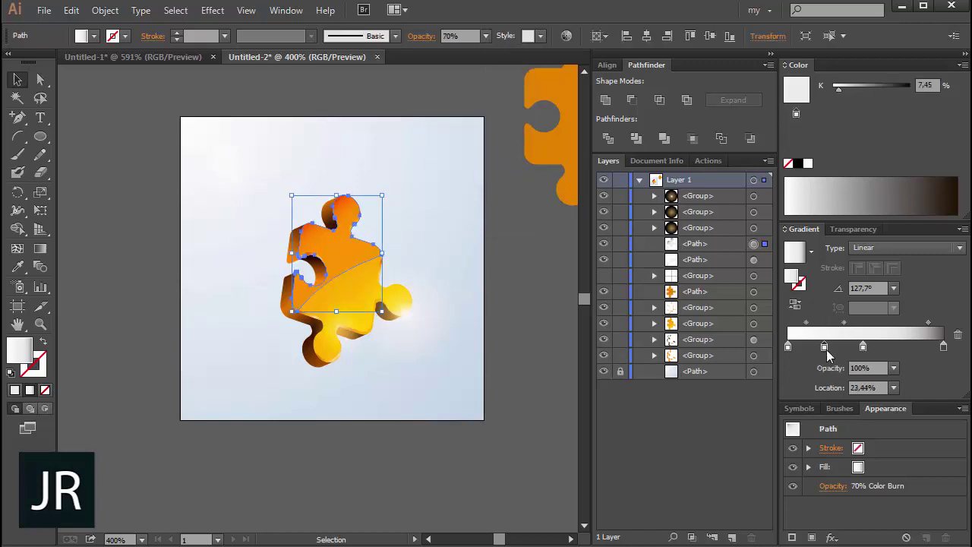
pyautogui.moveTo(863, 347)
pyautogui.mouseDown()
pyautogui.moveTo(832, 348)
pyautogui.moveTo(882, 348)
pyautogui.moveTo(922, 322)
pyautogui.mouseUp()
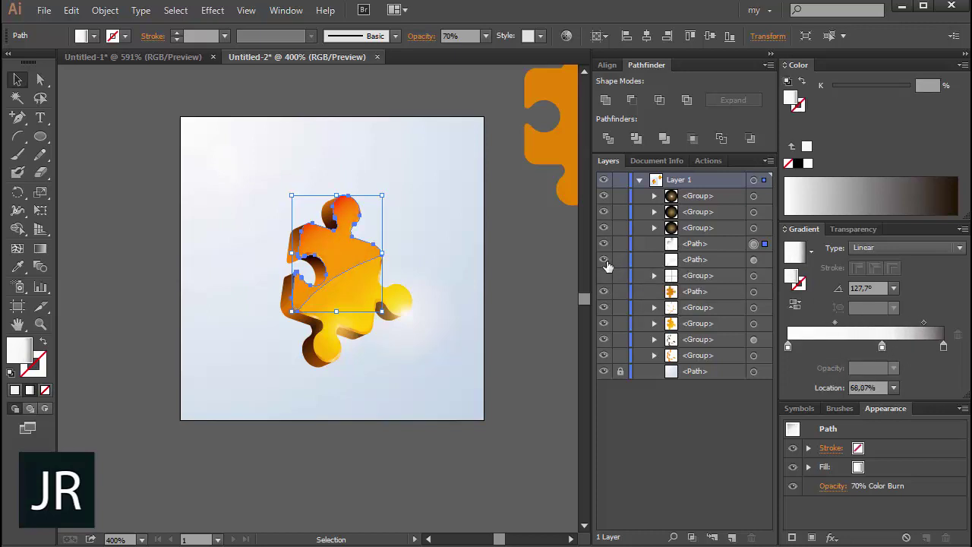
pyautogui.click(498, 275)
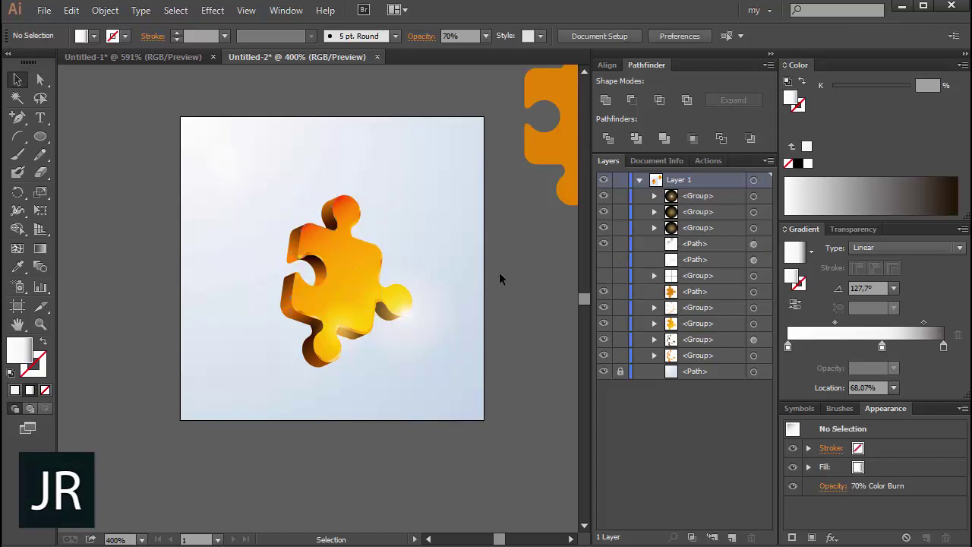
pyautogui.click(604, 260)
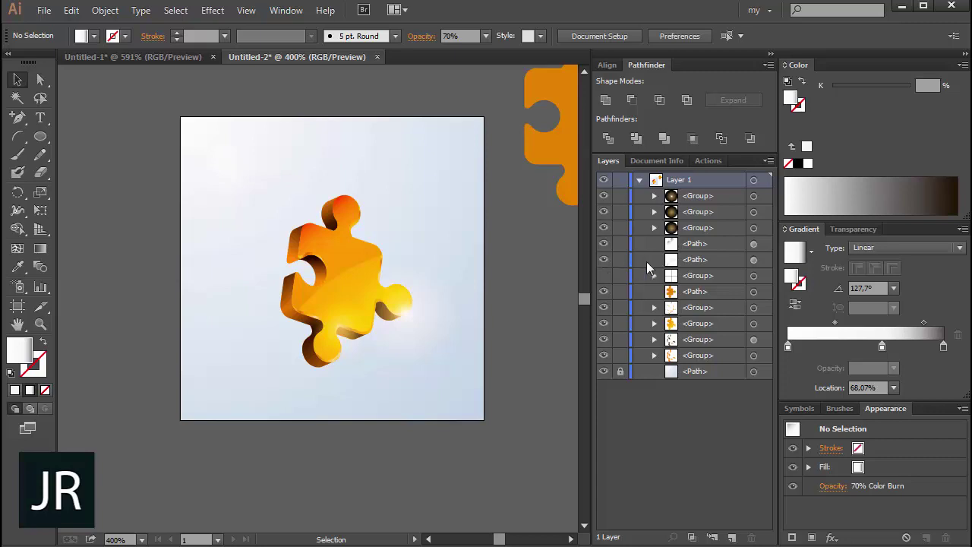
# - Lower the highlight path's opacity to 40%
pyautogui.click(753, 260)
pyautogui.click(485, 36)
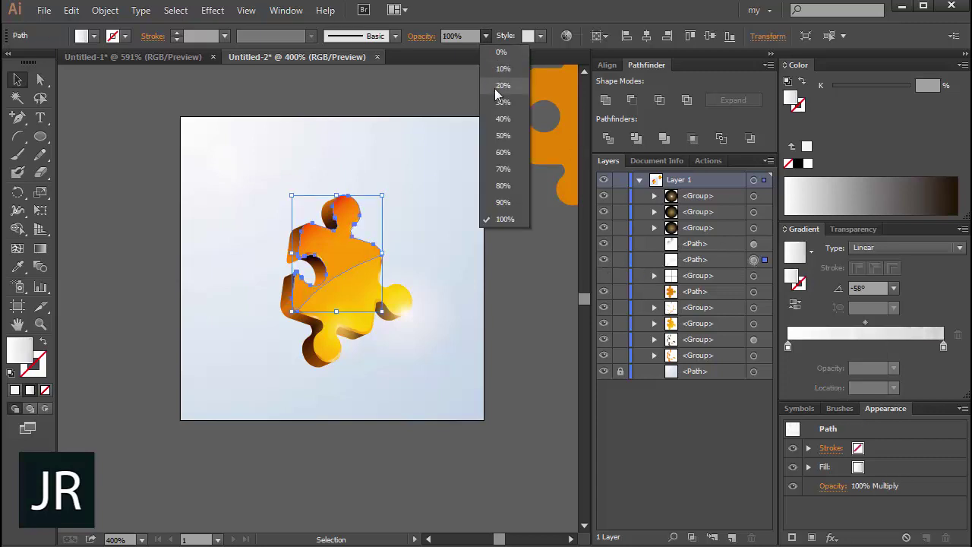
pyautogui.click(501, 120)
pyautogui.click(494, 230)
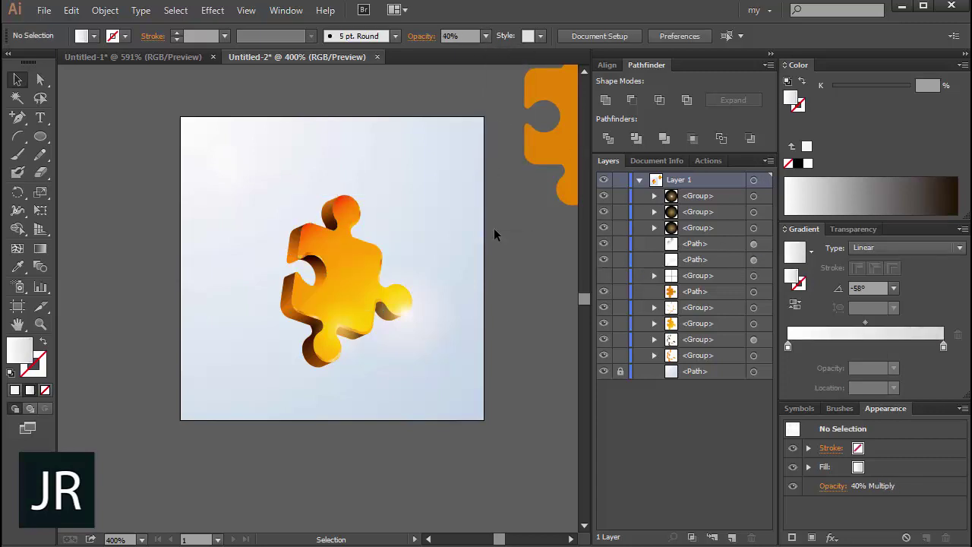
# - Delete the stray circle glow group at the top left
pyautogui.moveTo(441, 177); pyautogui.dragTo(216, 419)
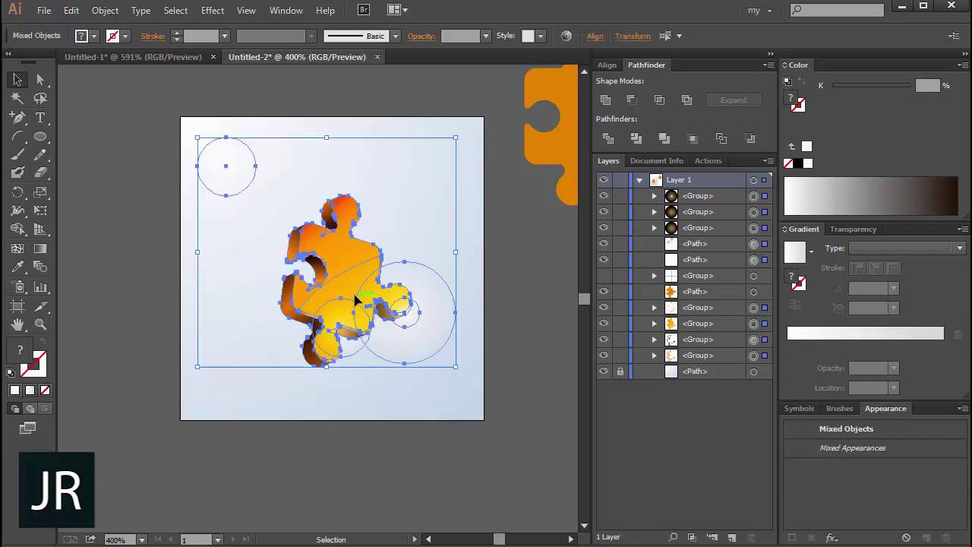
pyautogui.click(151, 172)
pyautogui.click(238, 180)
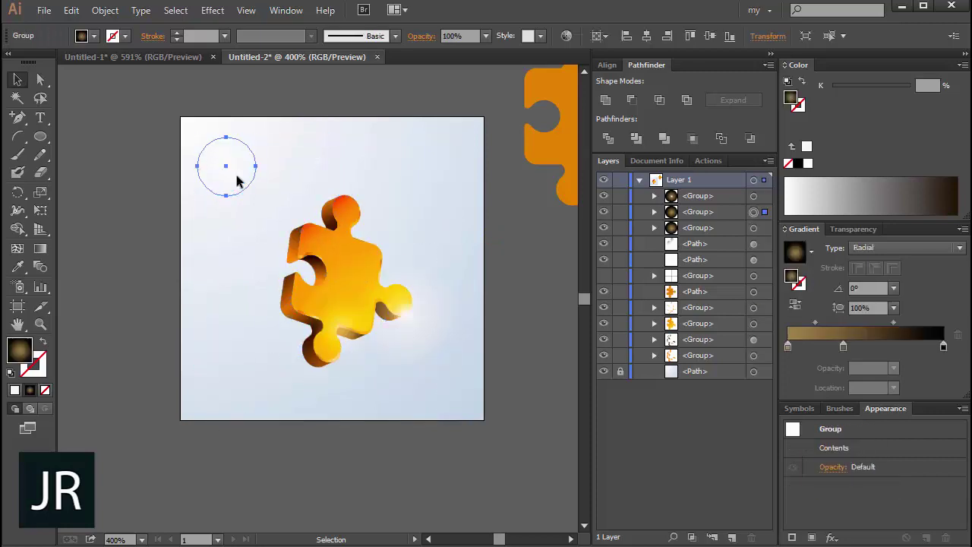
pyautogui.press('Delete')
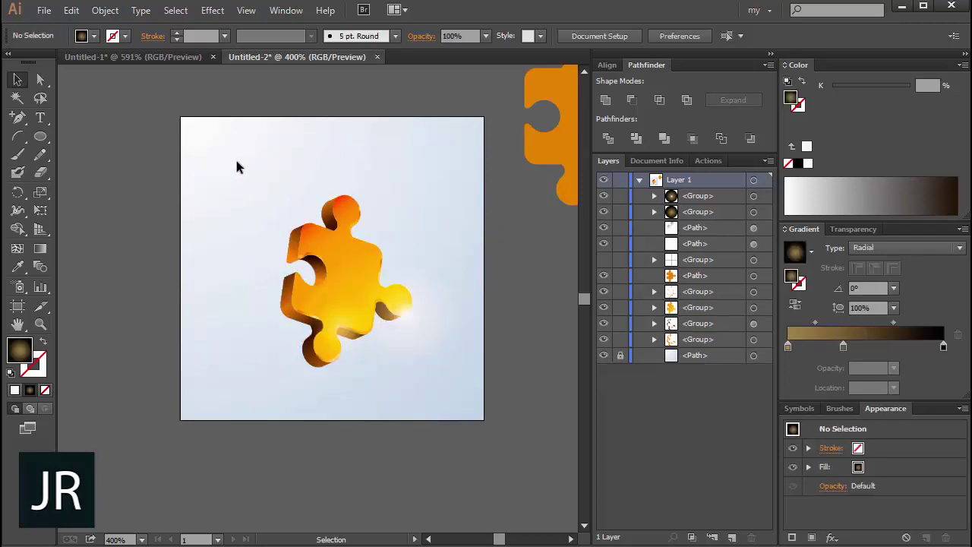
# - Group all the puzzle piece parts, then enlarge and reposition the group on the artboard
pyautogui.moveTo(236, 161); pyautogui.dragTo(435, 404)
pyautogui.rightClick(350, 296)
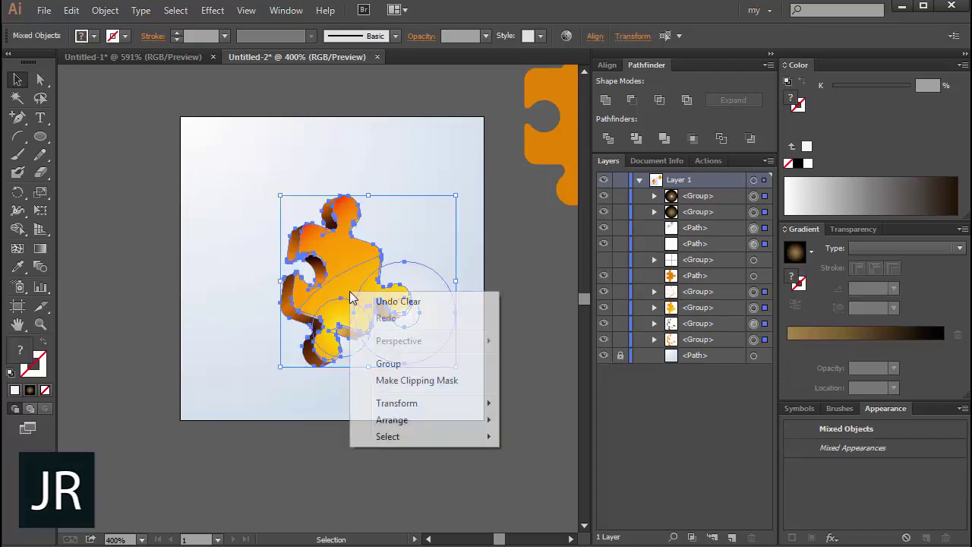
pyautogui.click(389, 363)
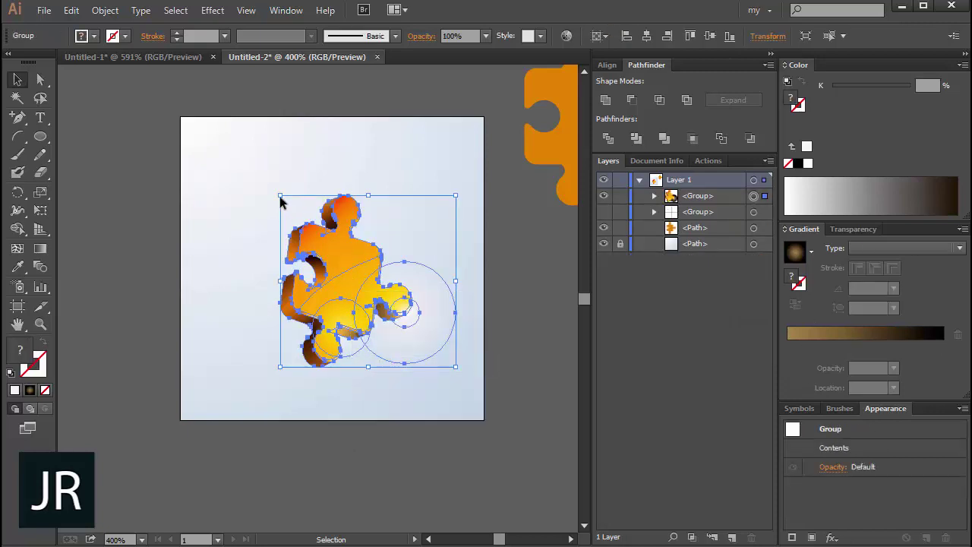
pyautogui.moveTo(280, 196); pyautogui.dragTo(255, 169)
pyautogui.moveTo(355, 252); pyautogui.dragTo(361, 257)
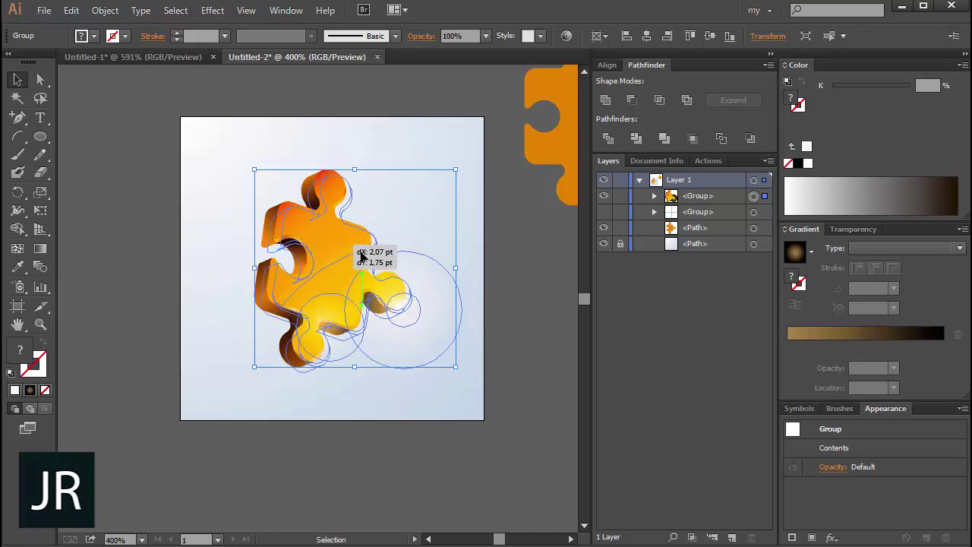
pyautogui.click(512, 280)
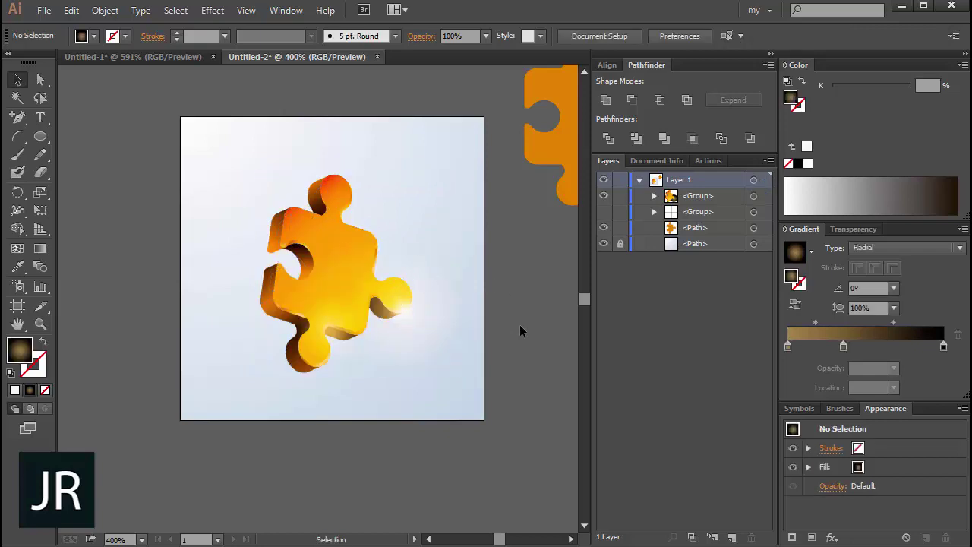
pyautogui.click(549, 157)
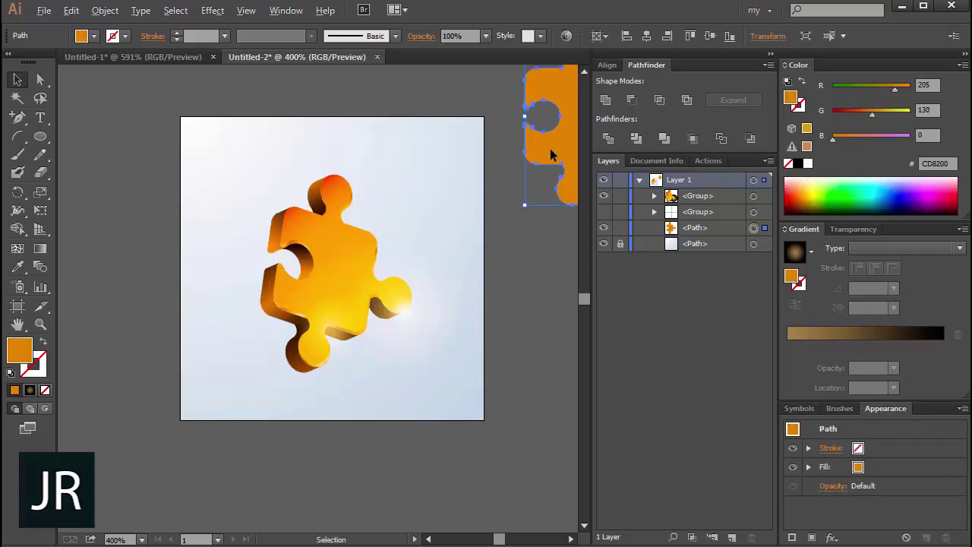
# - Rotate the puzzle group about 45° and shift it left on the artboard
pyautogui.click(357, 303)
pyautogui.moveTo(462, 377); pyautogui.dragTo(407, 404)
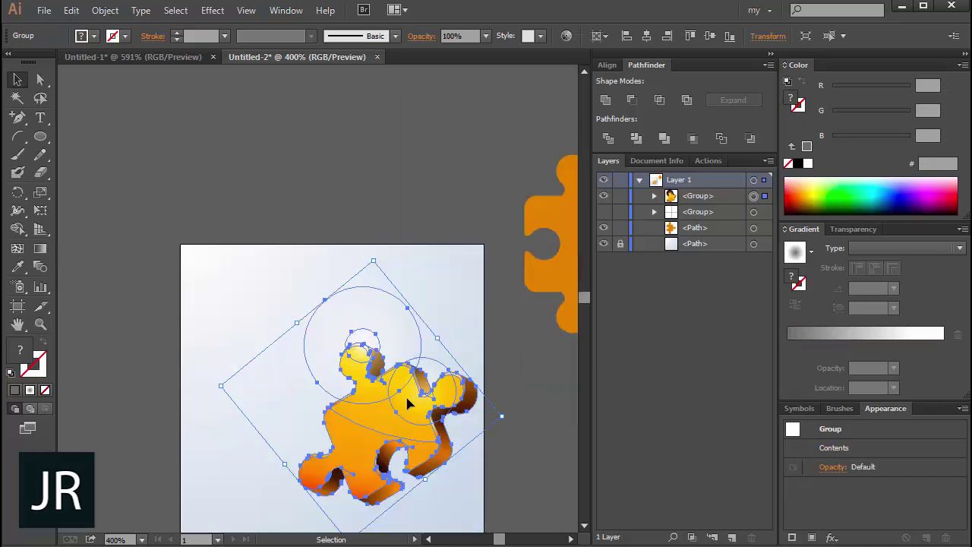
pyautogui.scroll(-2, 408, 402)
pyautogui.moveTo(408, 349)
pyautogui.mouseDown()
pyautogui.moveTo(370, 349)
pyautogui.moveTo(383, 338)
pyautogui.mouseUp()
pyautogui.scroll(-2, 456, 380)
pyautogui.click(452, 393)
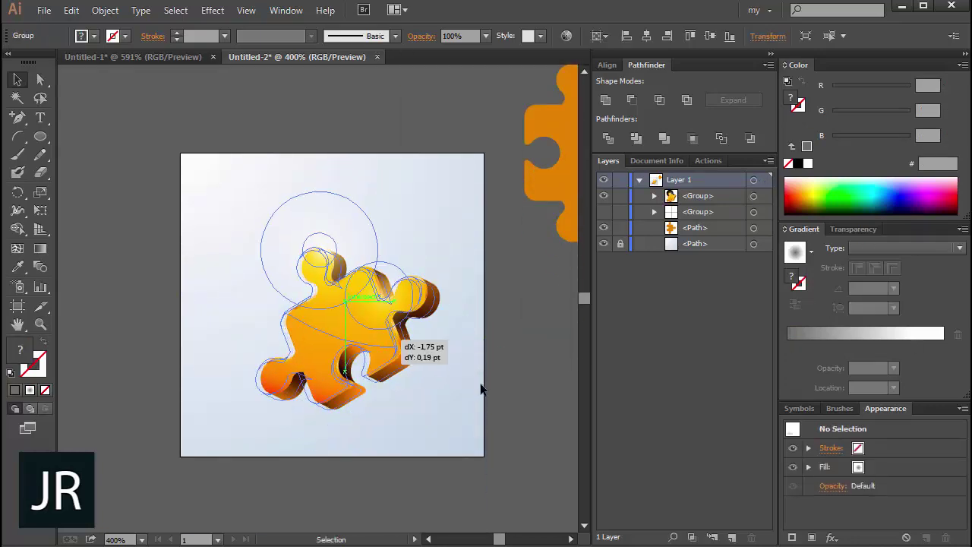
# - Copy the flat orange piece onto the artboard, rotate it, place it beneath, and squash it
pyautogui.click(550, 194)
pyautogui.moveTo(557, 190)
pyautogui.mouseDown()
pyautogui.moveTo(448, 417)
pyautogui.moveTo(434, 402)
pyautogui.moveTo(443, 420)
pyautogui.mouseUp()
pyautogui.moveTo(549, 292); pyautogui.dragTo(251, 372)
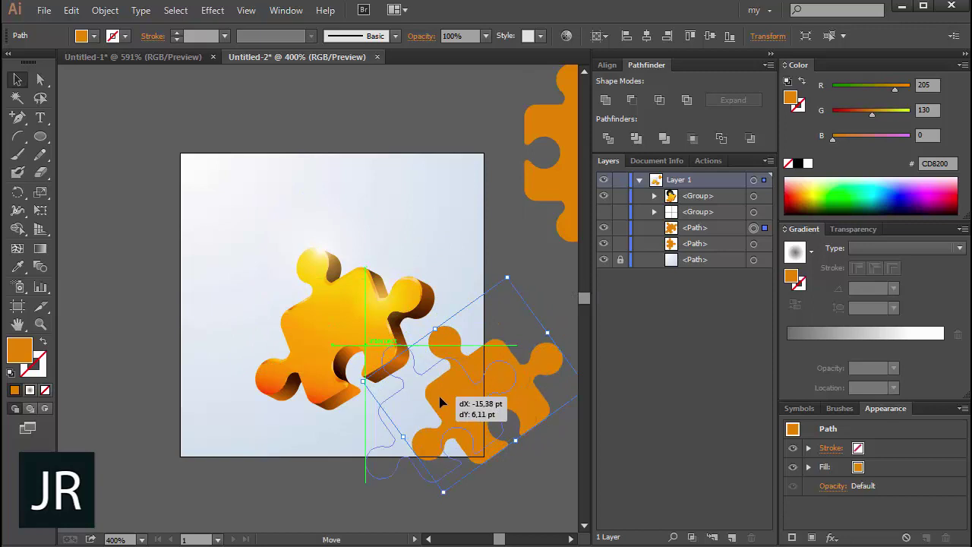
pyautogui.moveTo(460, 401); pyautogui.dragTo(447, 404)
pyautogui.click(568, 538)
pyautogui.scroll(-2, 471, 521)
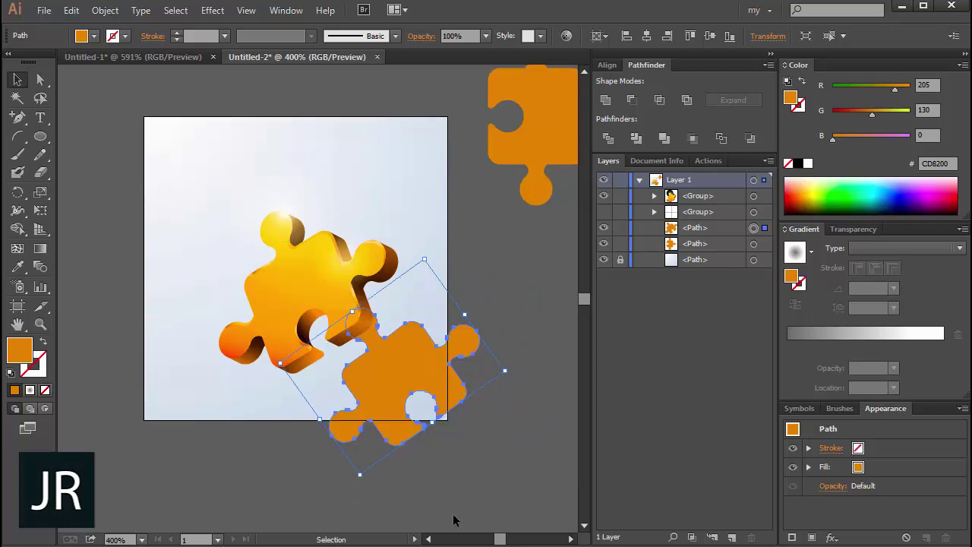
pyautogui.click(430, 539)
pyautogui.moveTo(427, 418); pyautogui.dragTo(408, 425)
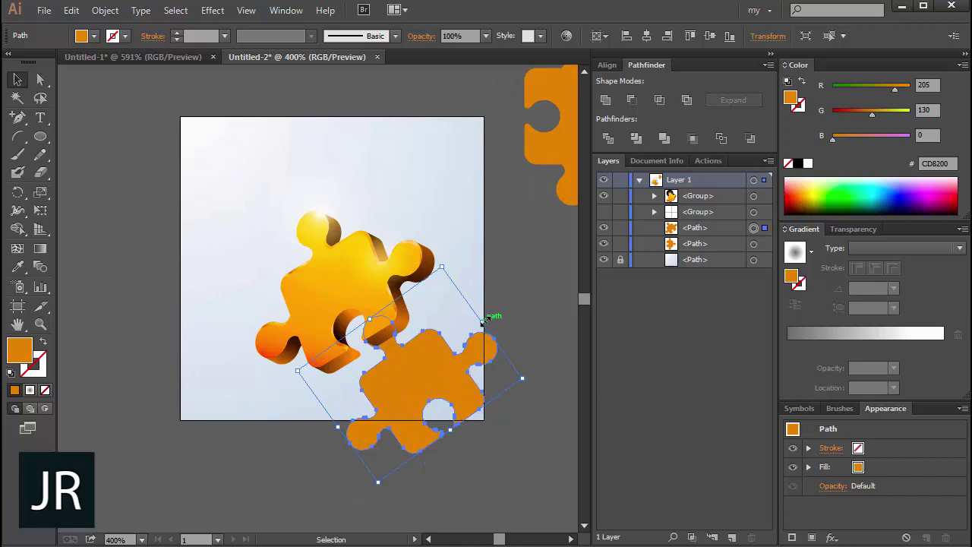
pyautogui.moveTo(369, 319); pyautogui.dragTo(404, 375)
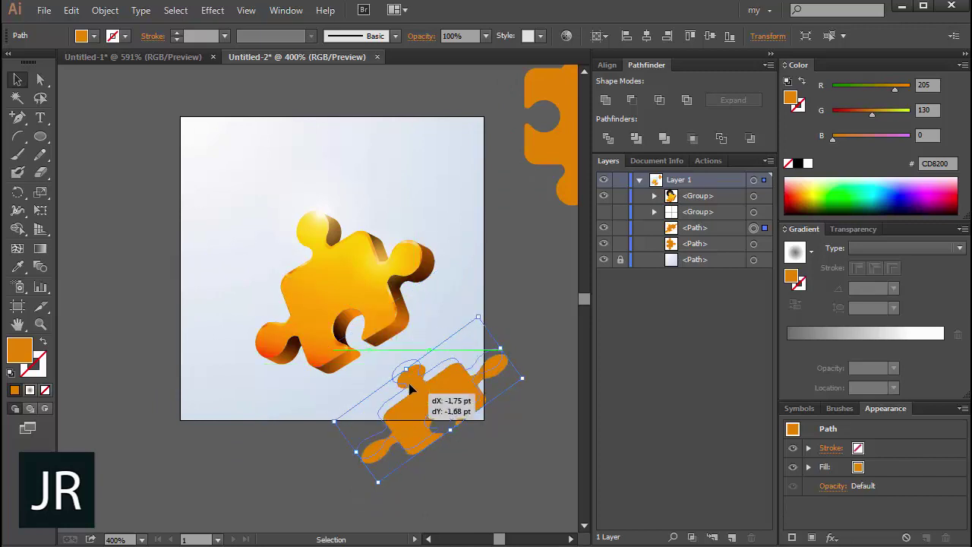
# - Free Distort the orange copy's corners into a wider perspective shadow shape
pyautogui.click(40, 210)
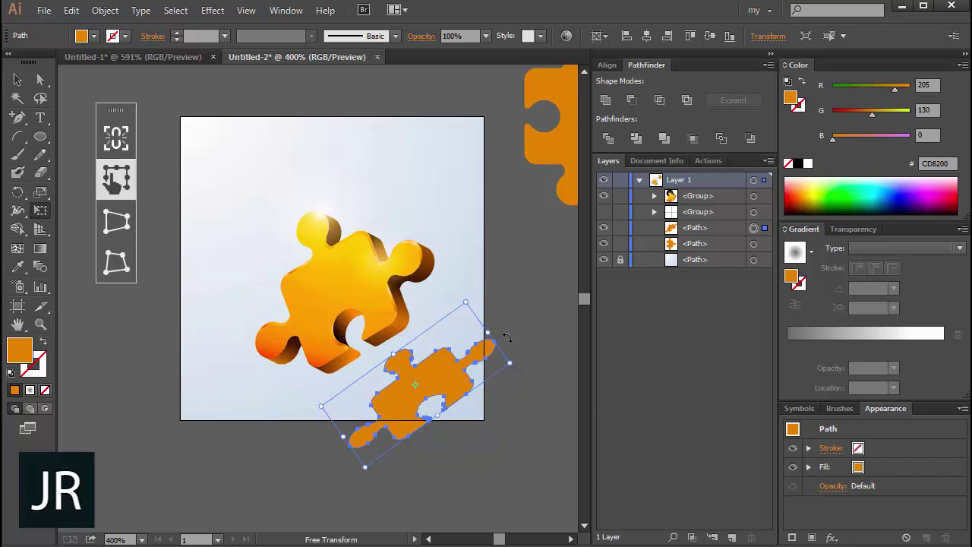
pyautogui.moveTo(486, 331); pyautogui.dragTo(493, 334)
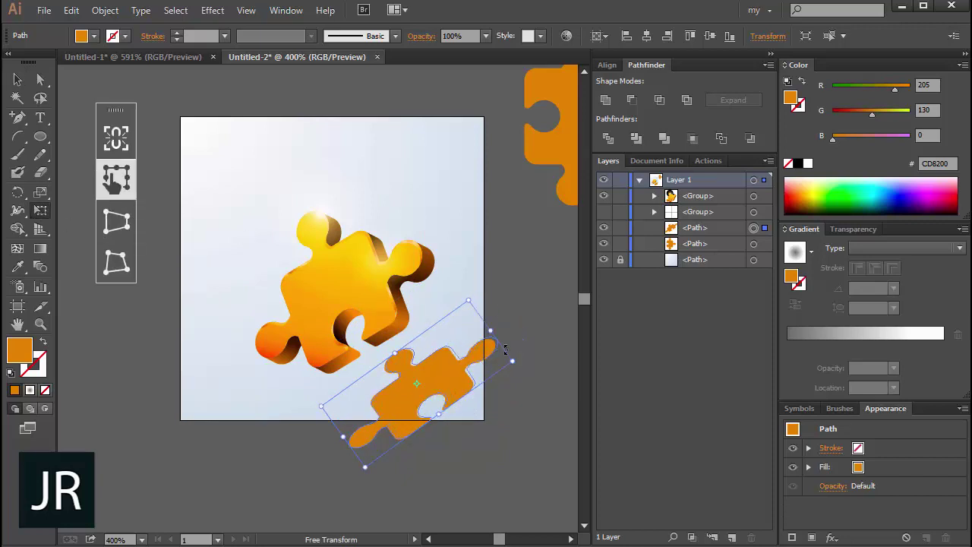
pyautogui.moveTo(495, 328); pyautogui.dragTo(550, 393)
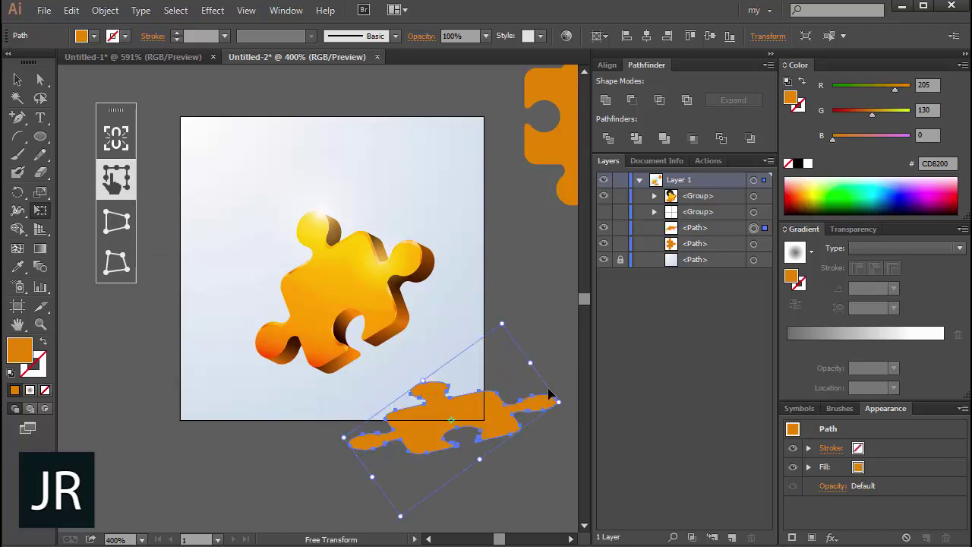
pyautogui.click(18, 79)
# - Fill the shadow shape with the white-grey radial gradient and set its blend mode to Multiply
pyautogui.click(793, 335)
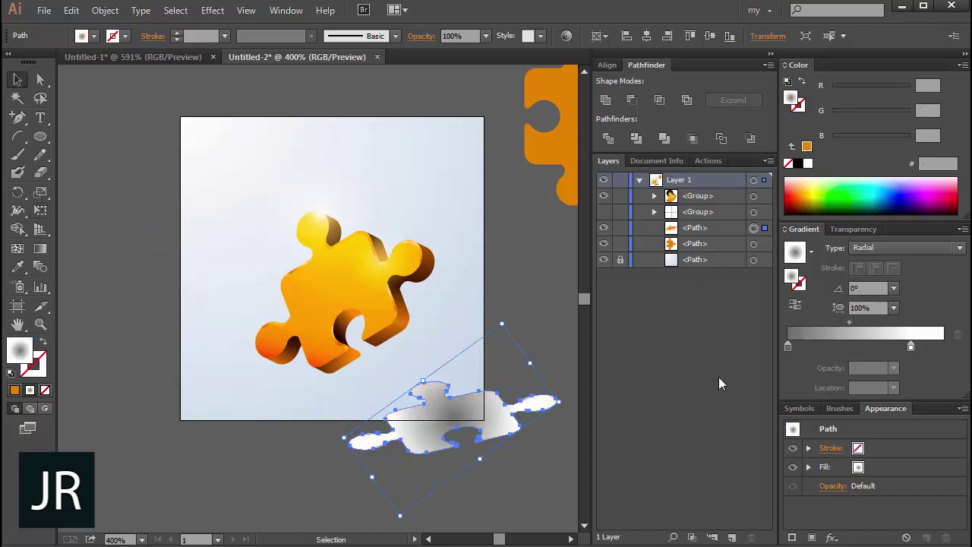
pyautogui.click(853, 228)
pyautogui.click(829, 248)
pyautogui.click(811, 302)
# - Redraw the radial gradient across the shadow and move it under the puzzle piece
pyautogui.click(40, 248)
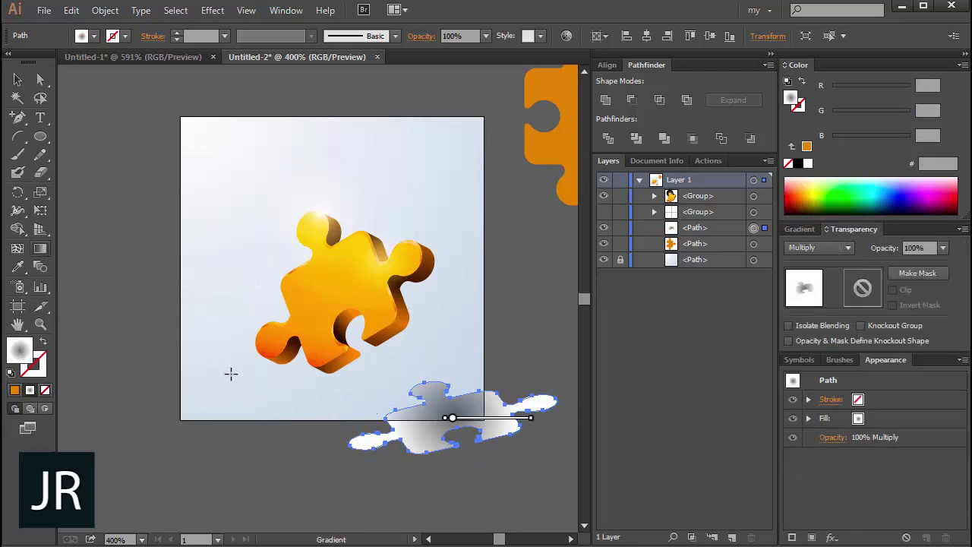
pyautogui.moveTo(361, 443); pyautogui.dragTo(336, 440)
pyautogui.press('v')
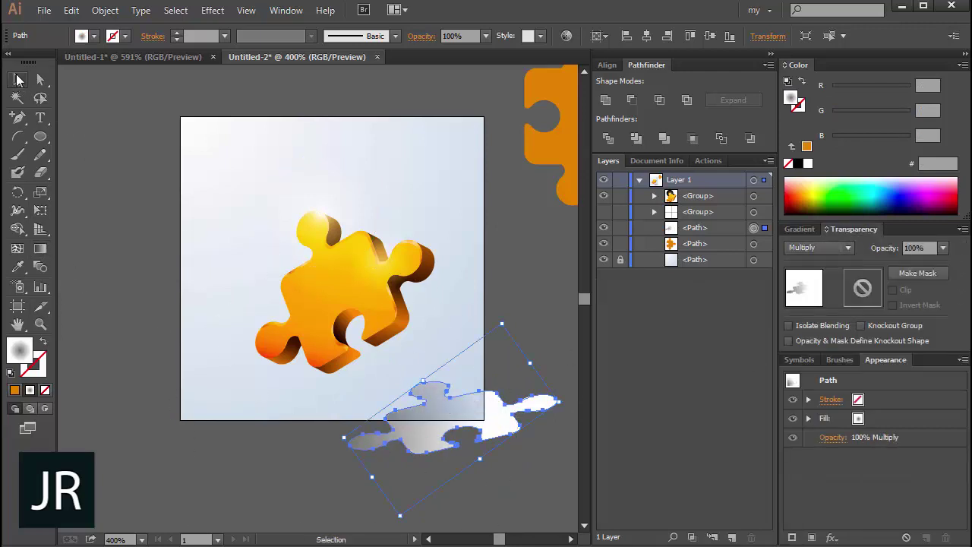
pyautogui.hotkey('ctrl', 'shift', 'a')
pyautogui.moveTo(432, 444); pyautogui.dragTo(349, 360)
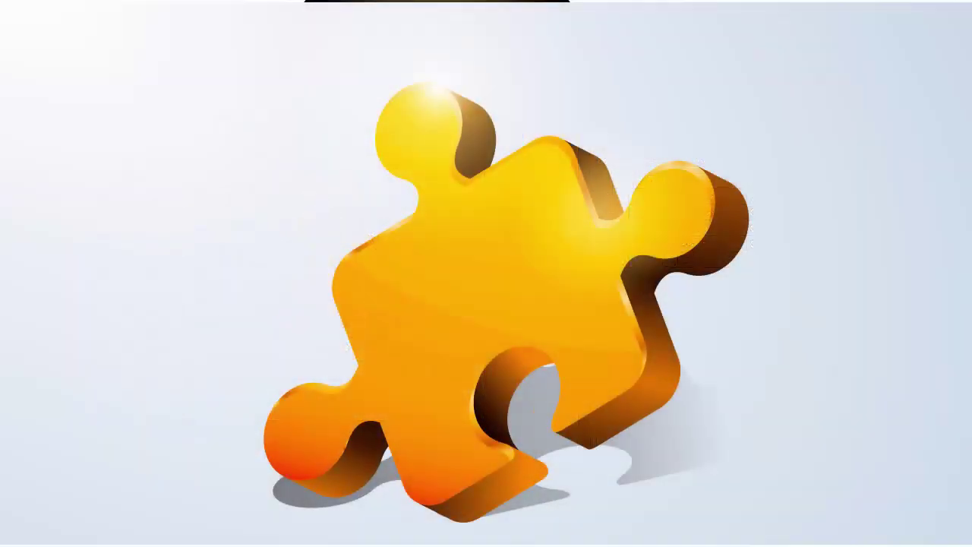